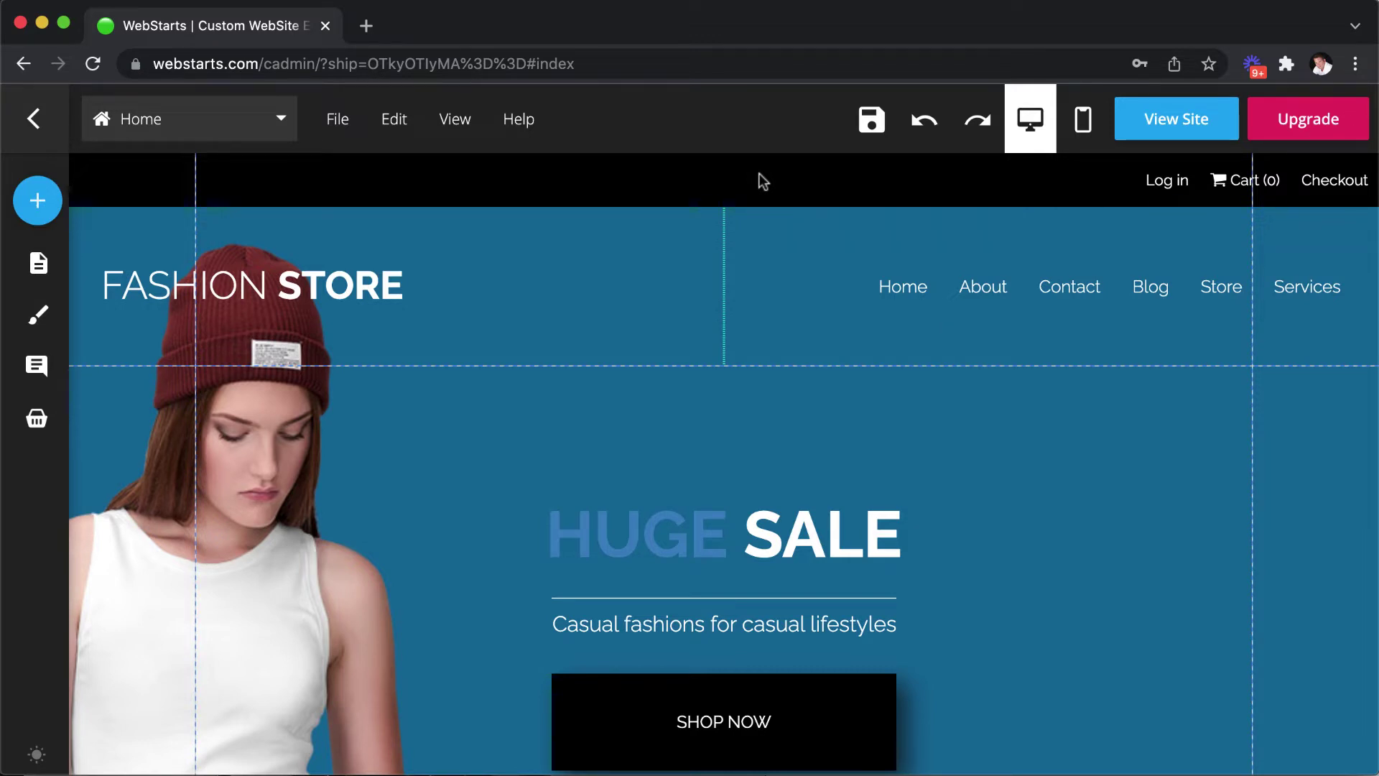
- On the live site's Store, add the Men's Cotton Hoodie in size Small to the cart
left_click(1146, 126)
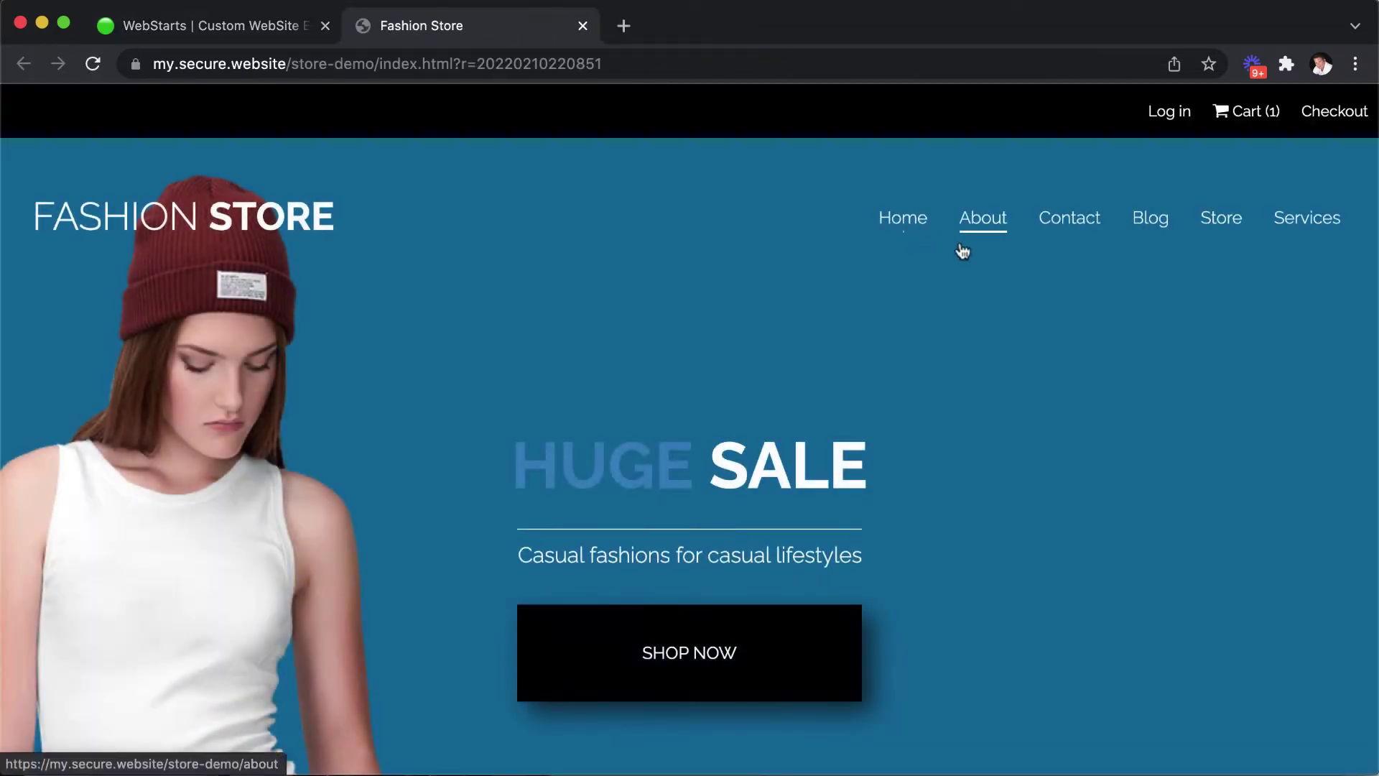
left_click(1227, 229)
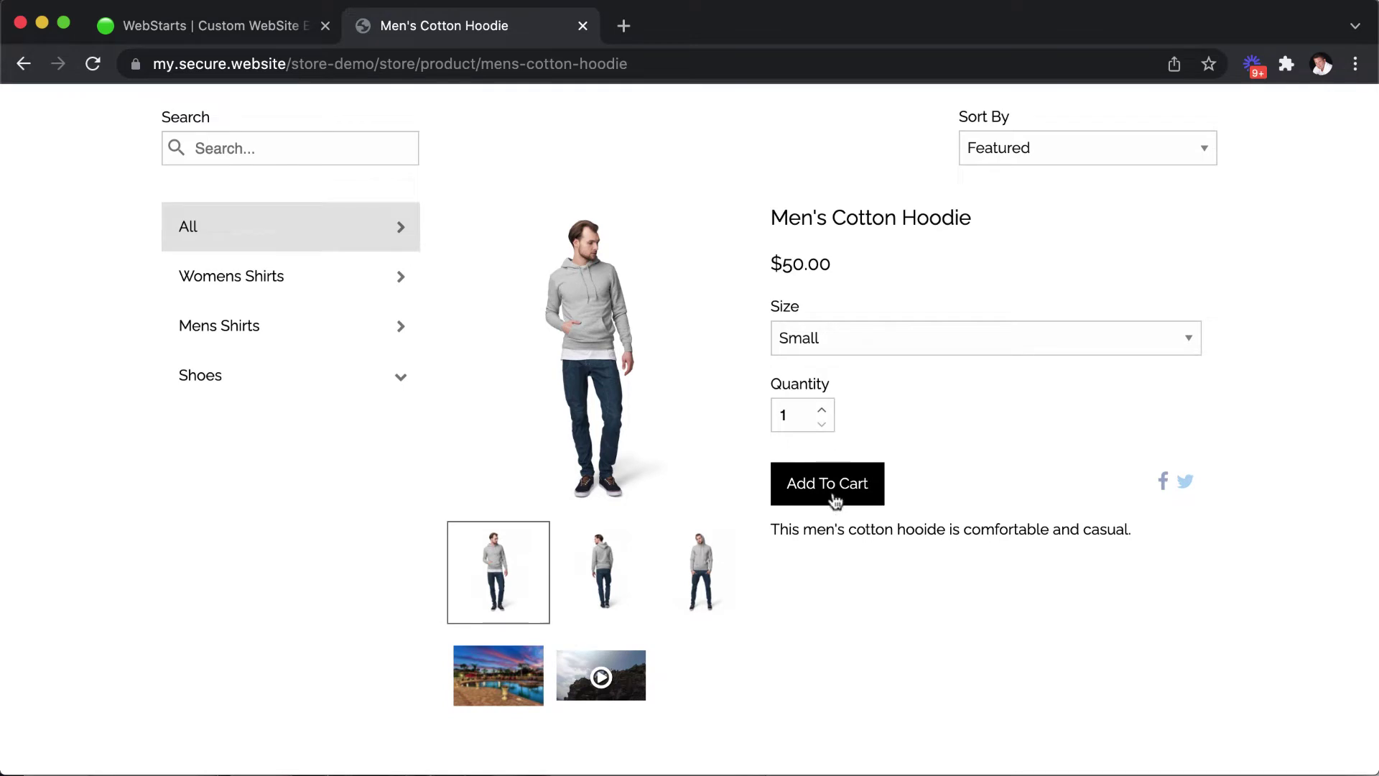
left_click(946, 339)
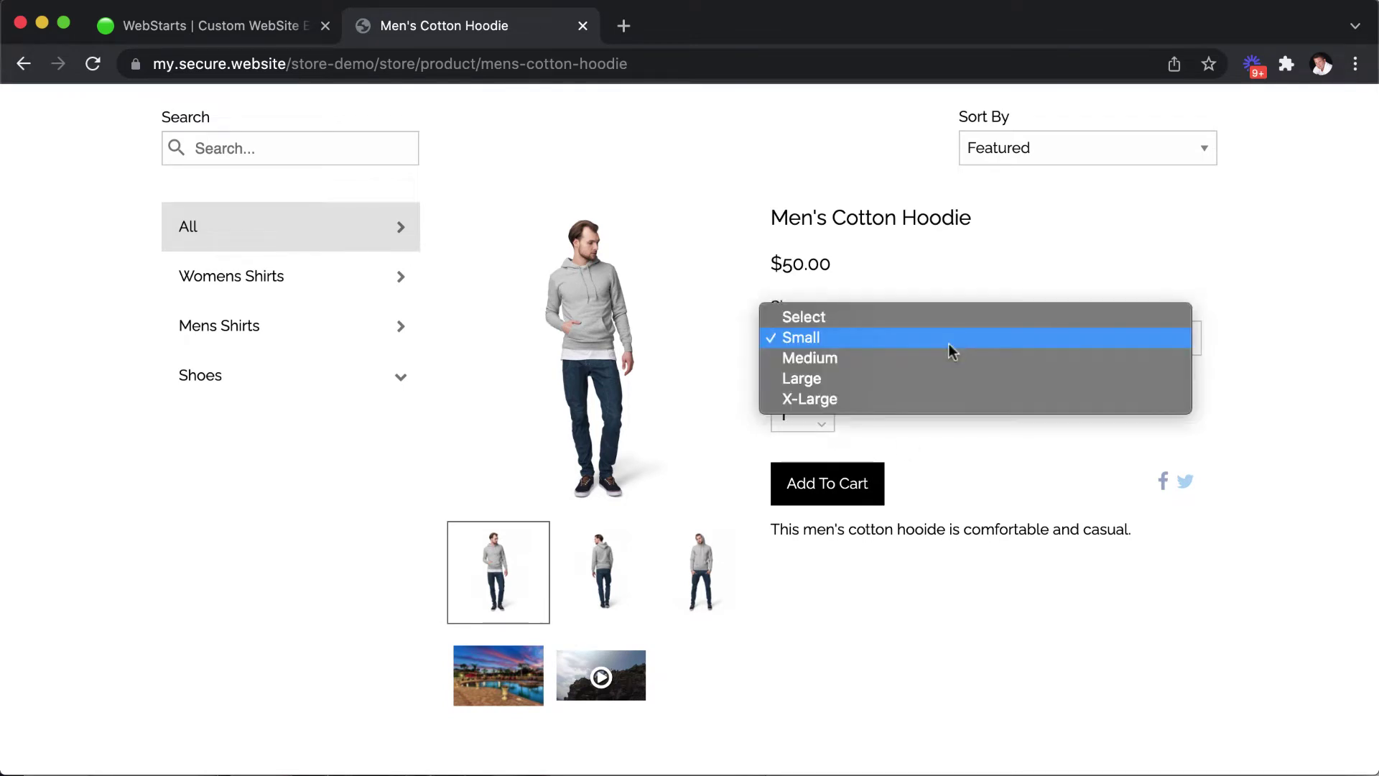
left_click(965, 462)
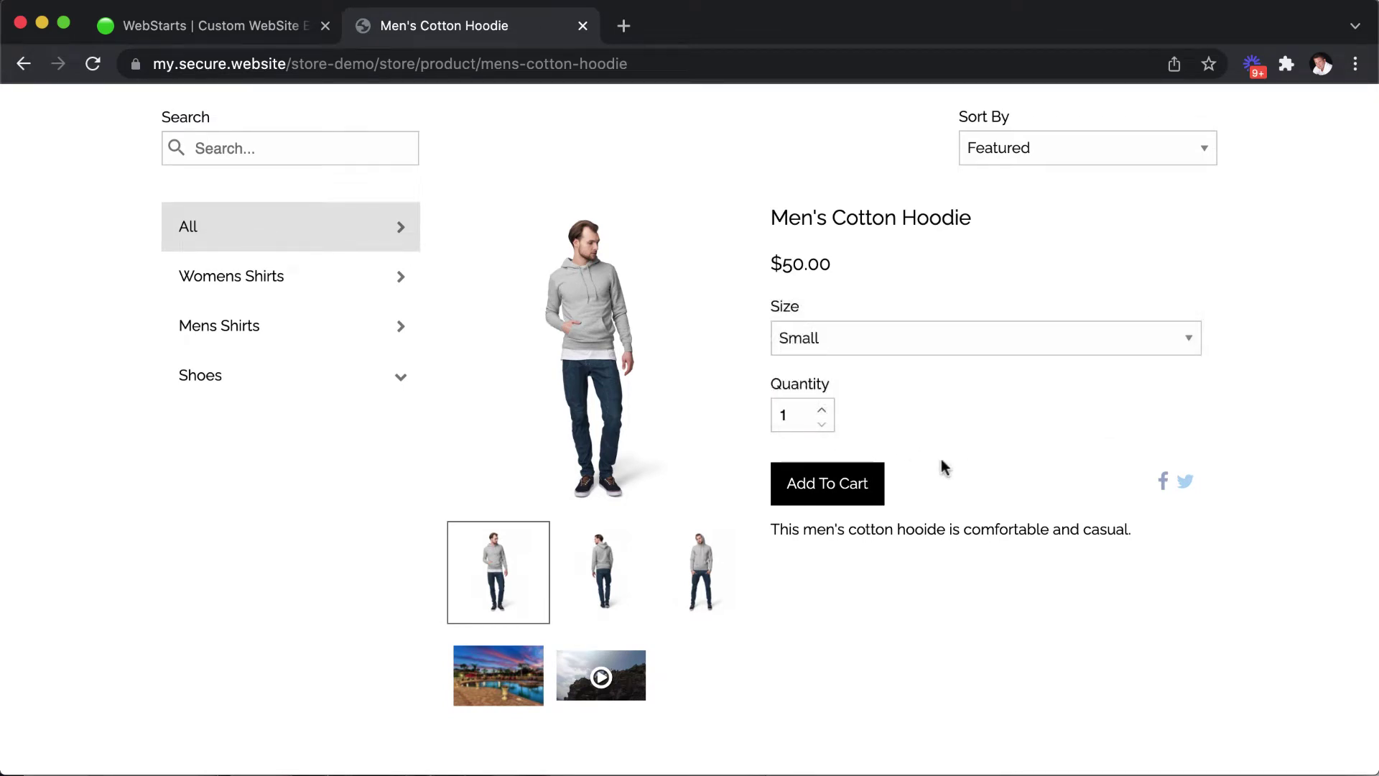
left_click(860, 492)
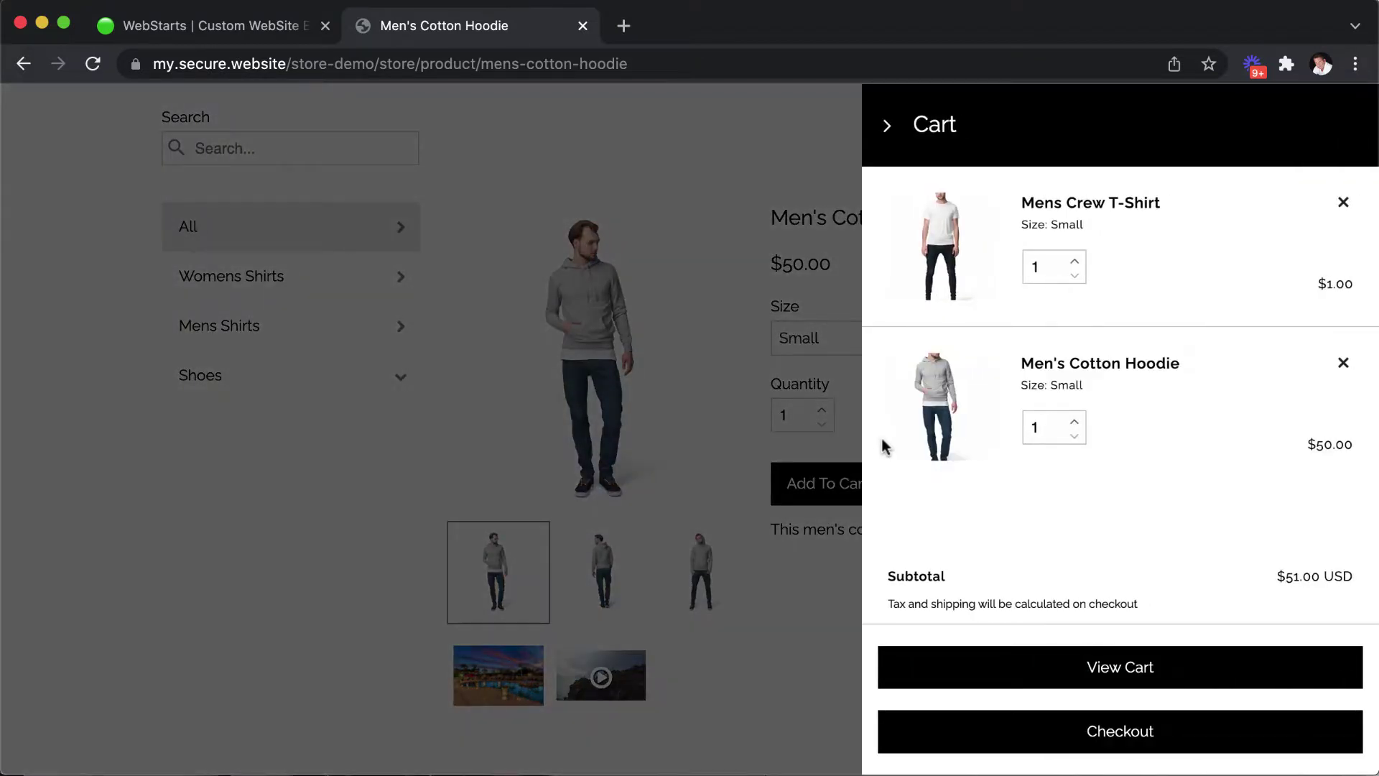
- Go to checkout, switch to the returning-customer login form and focus the Email Address field
left_click(1062, 736)
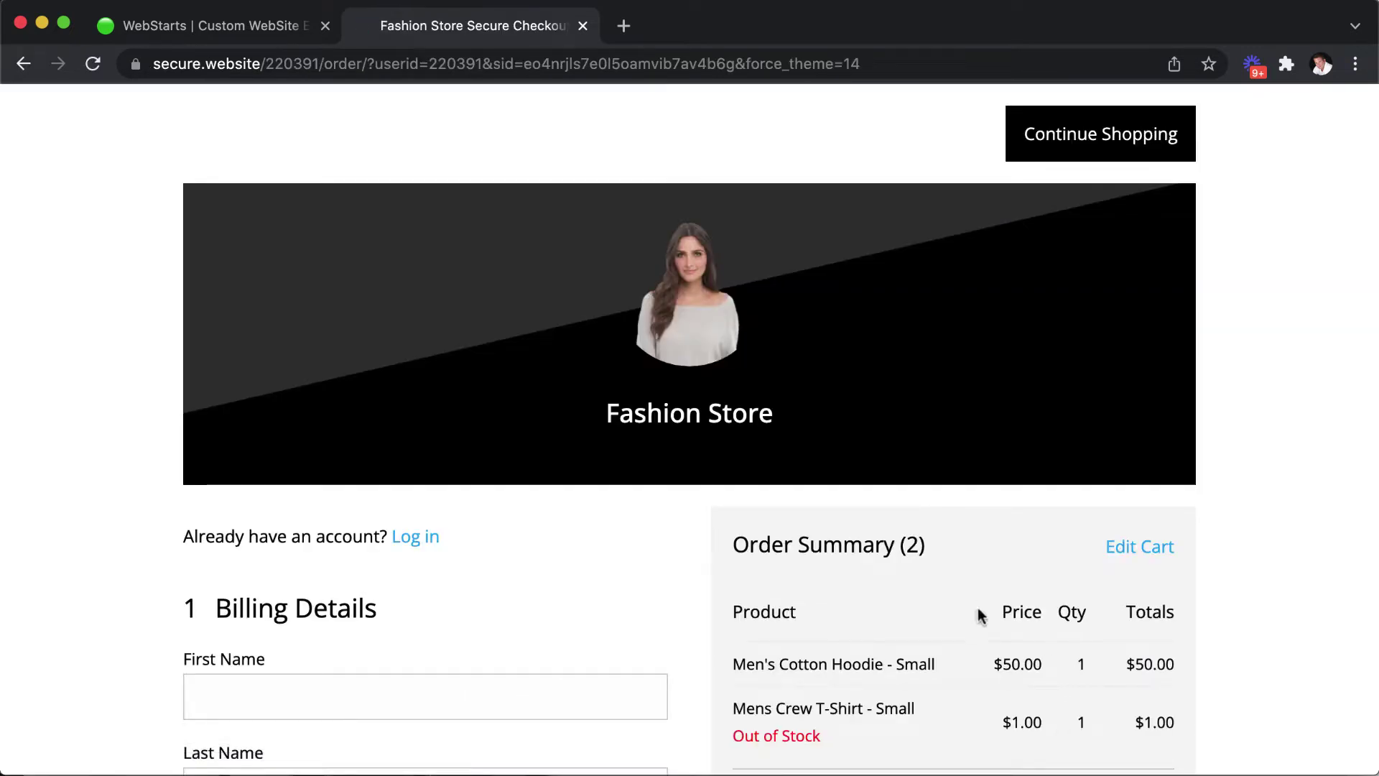
scroll(925, 614, "down", 2)
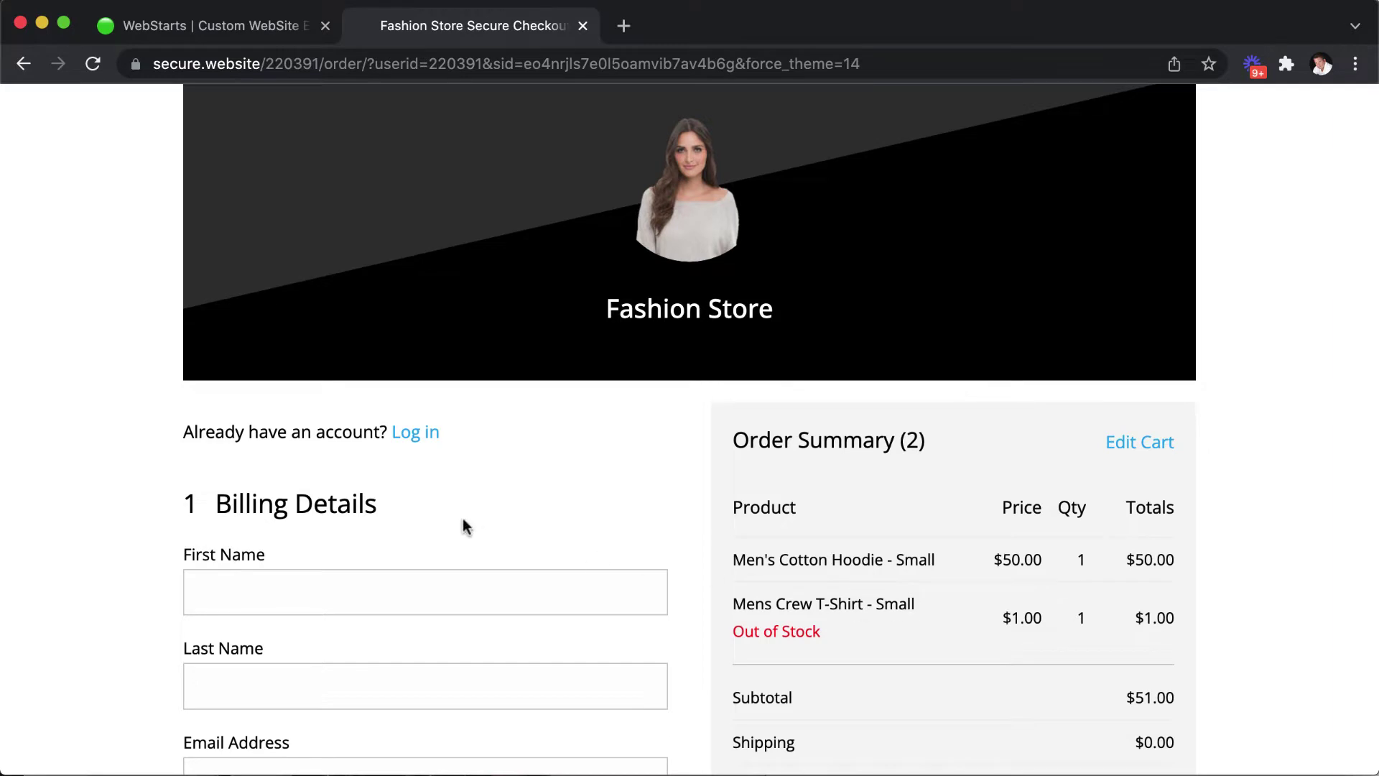
left_click(417, 433)
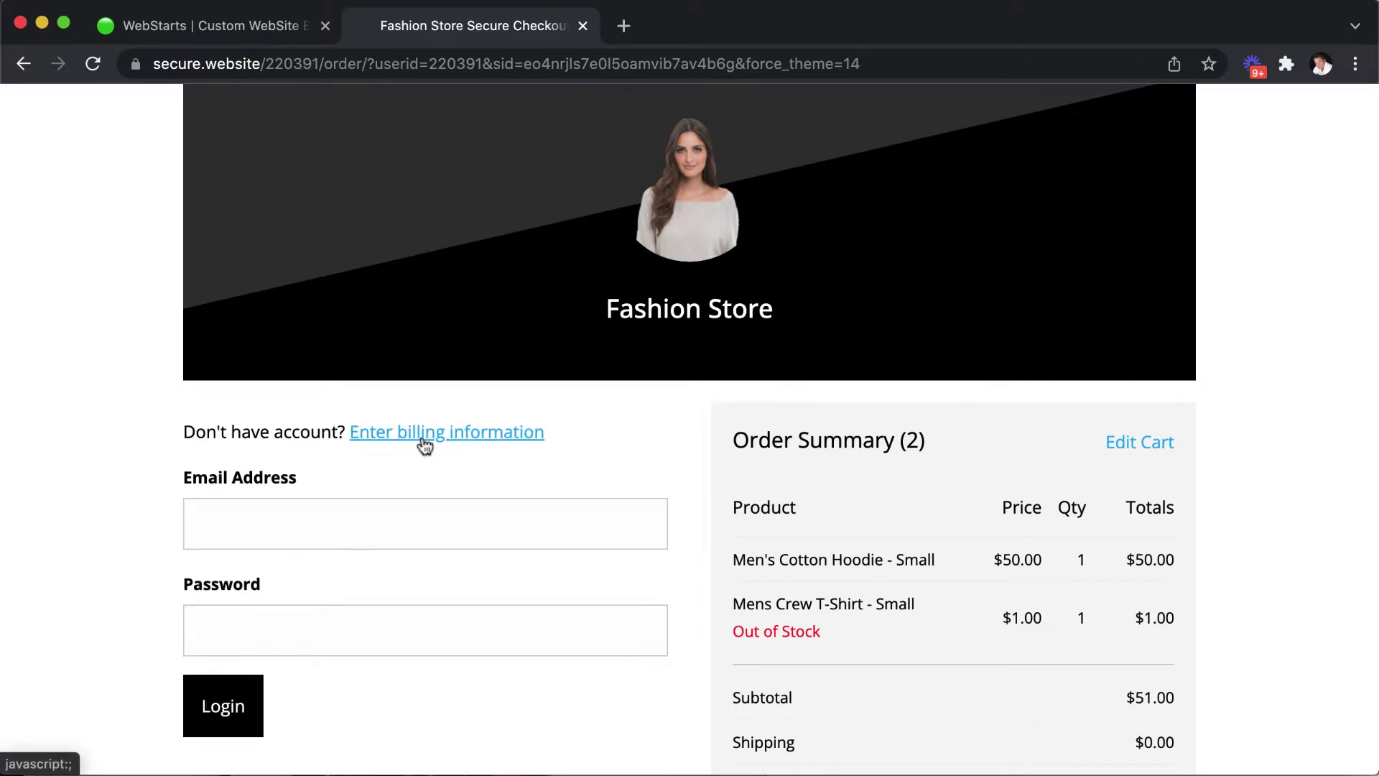
left_click(453, 509)
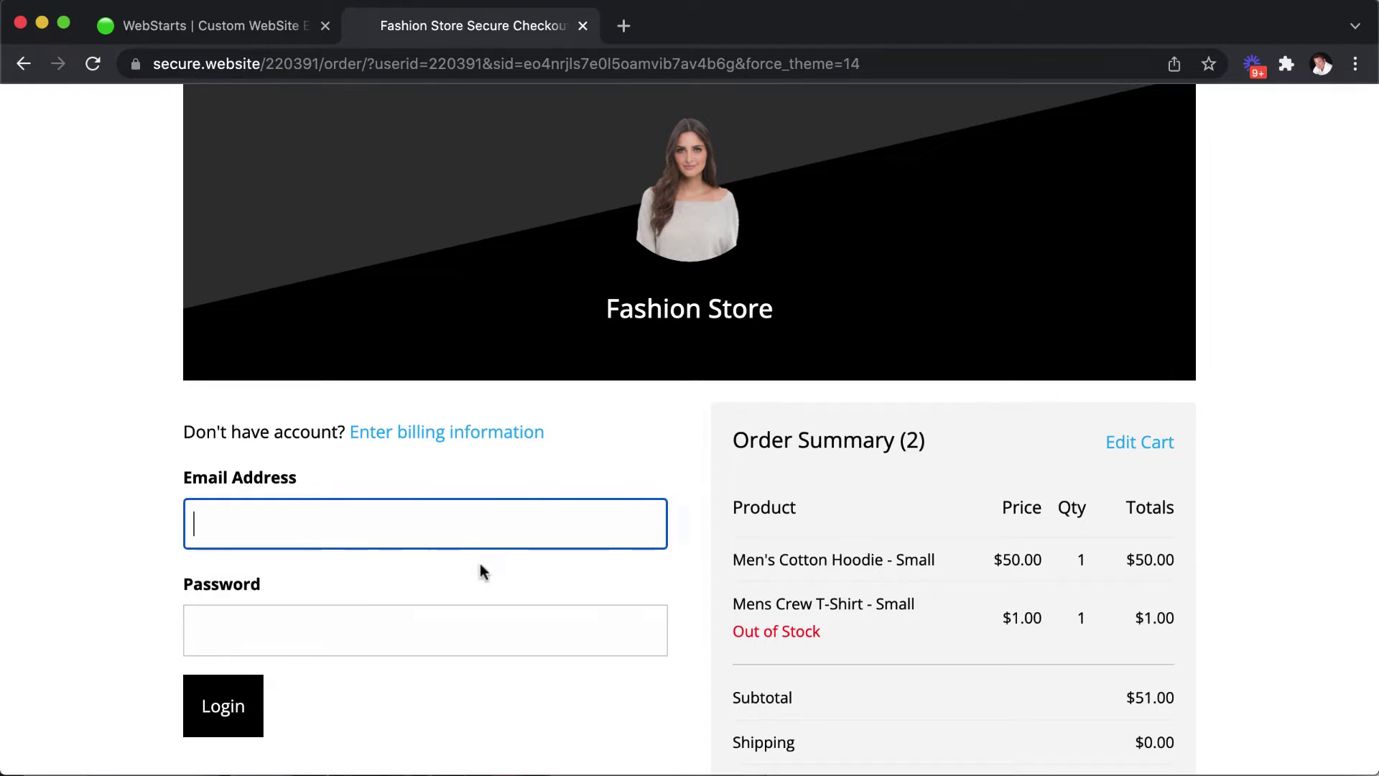
scroll(489, 565, "down", 1)
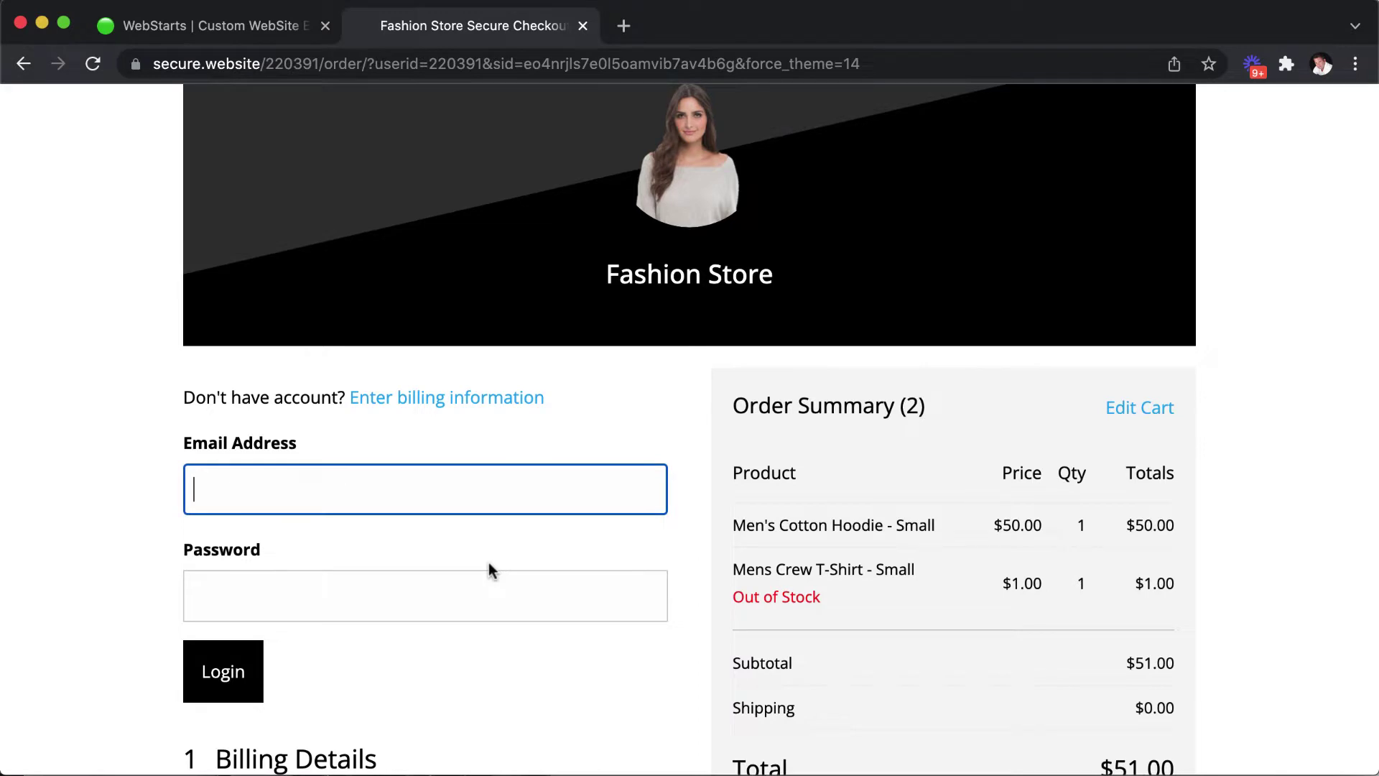
scroll(491, 569, "up", 4)
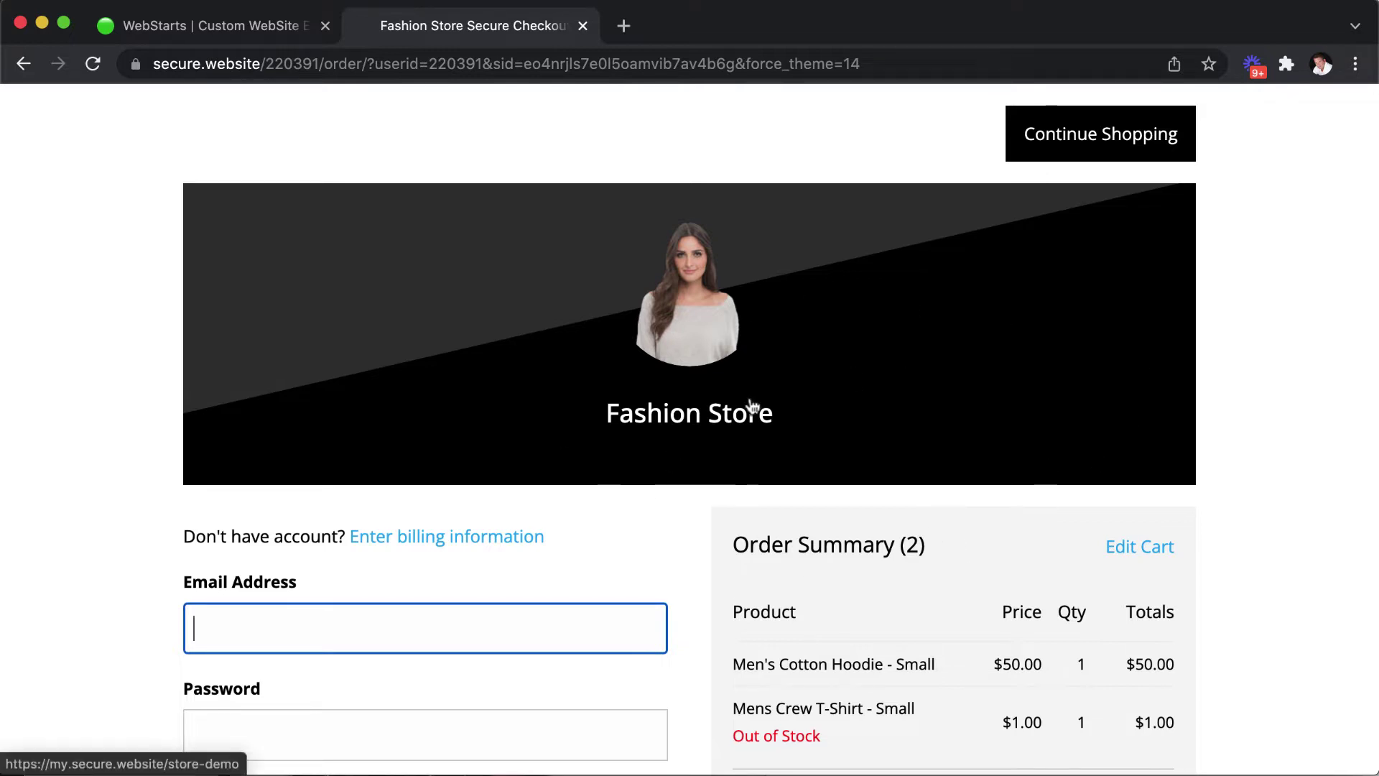
- Close the checkout tab and reopen store-demo in the editor from the dashboard
left_click(583, 26)
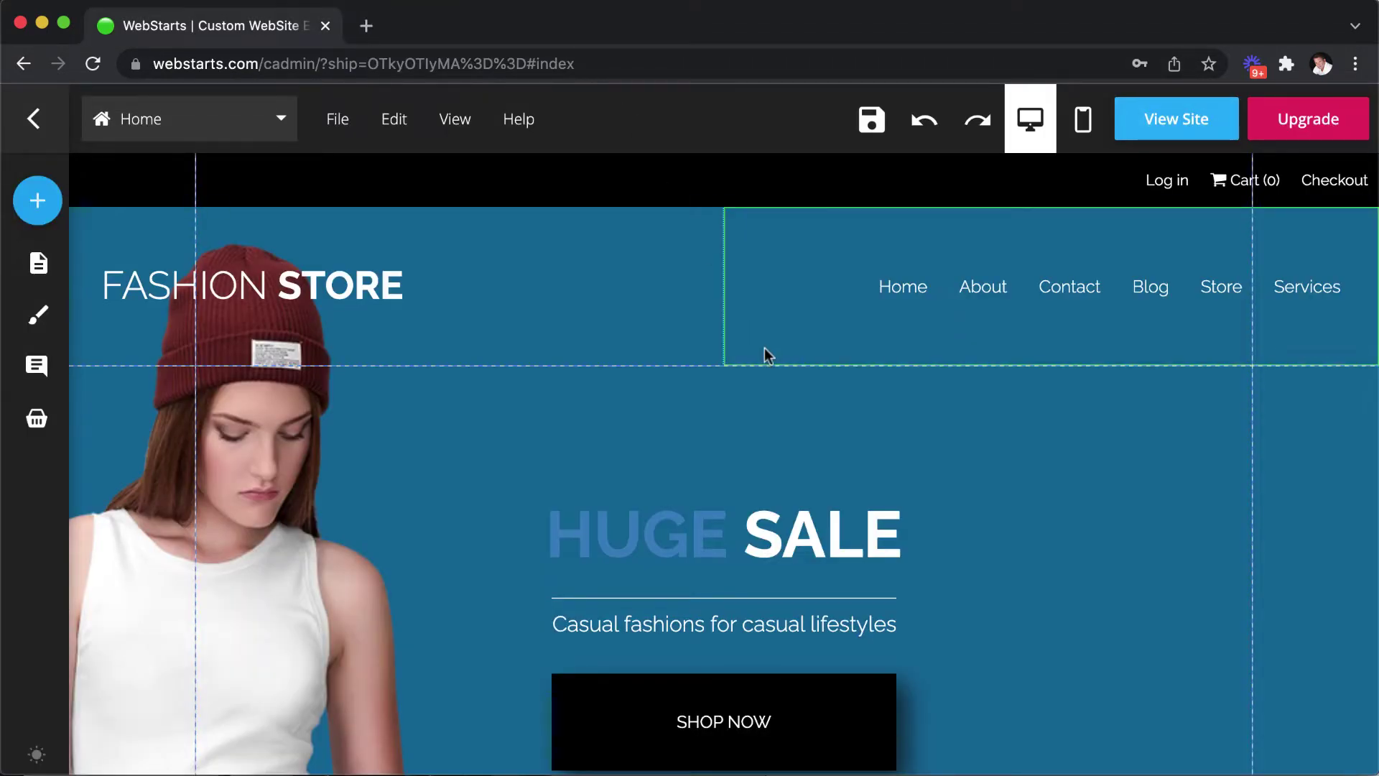
mouse_move(129, 190)
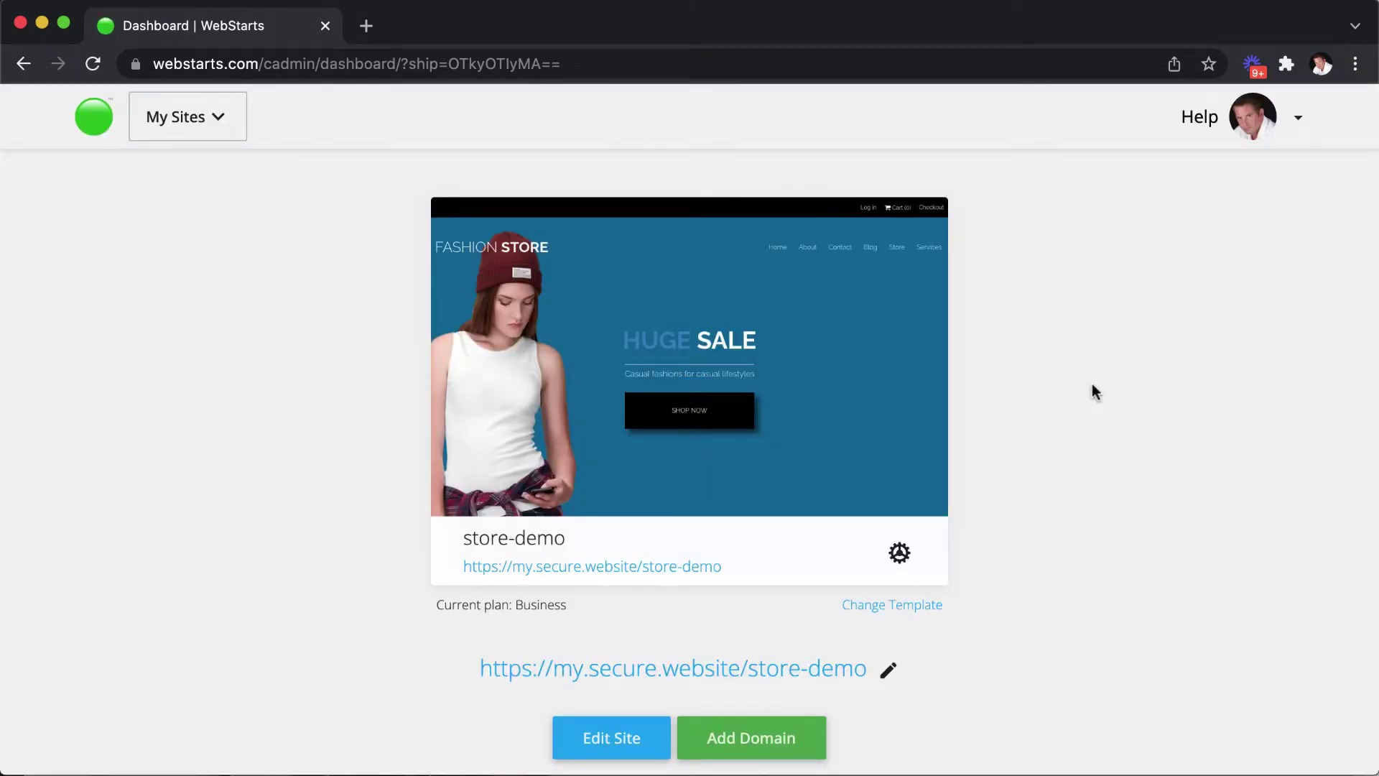
mouse_move(913, 391)
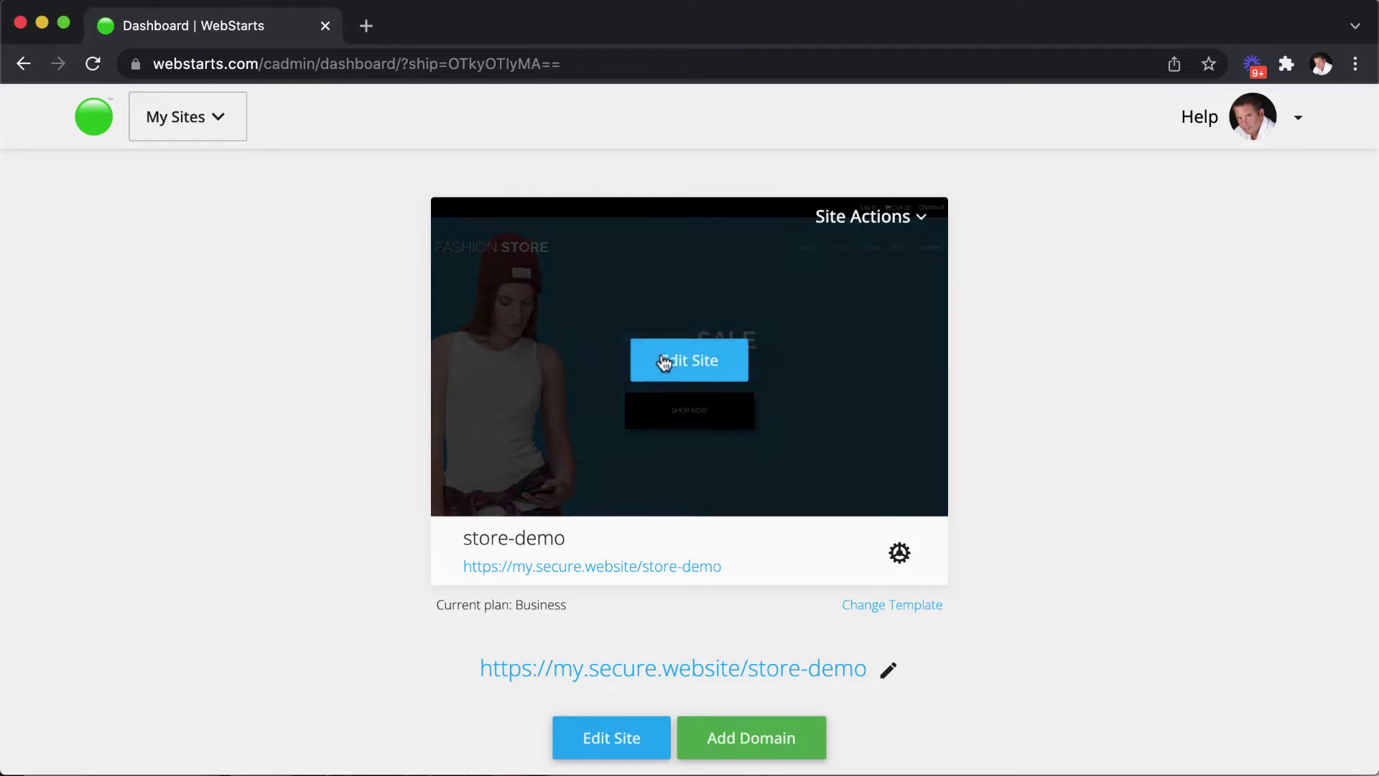
left_click(688, 372)
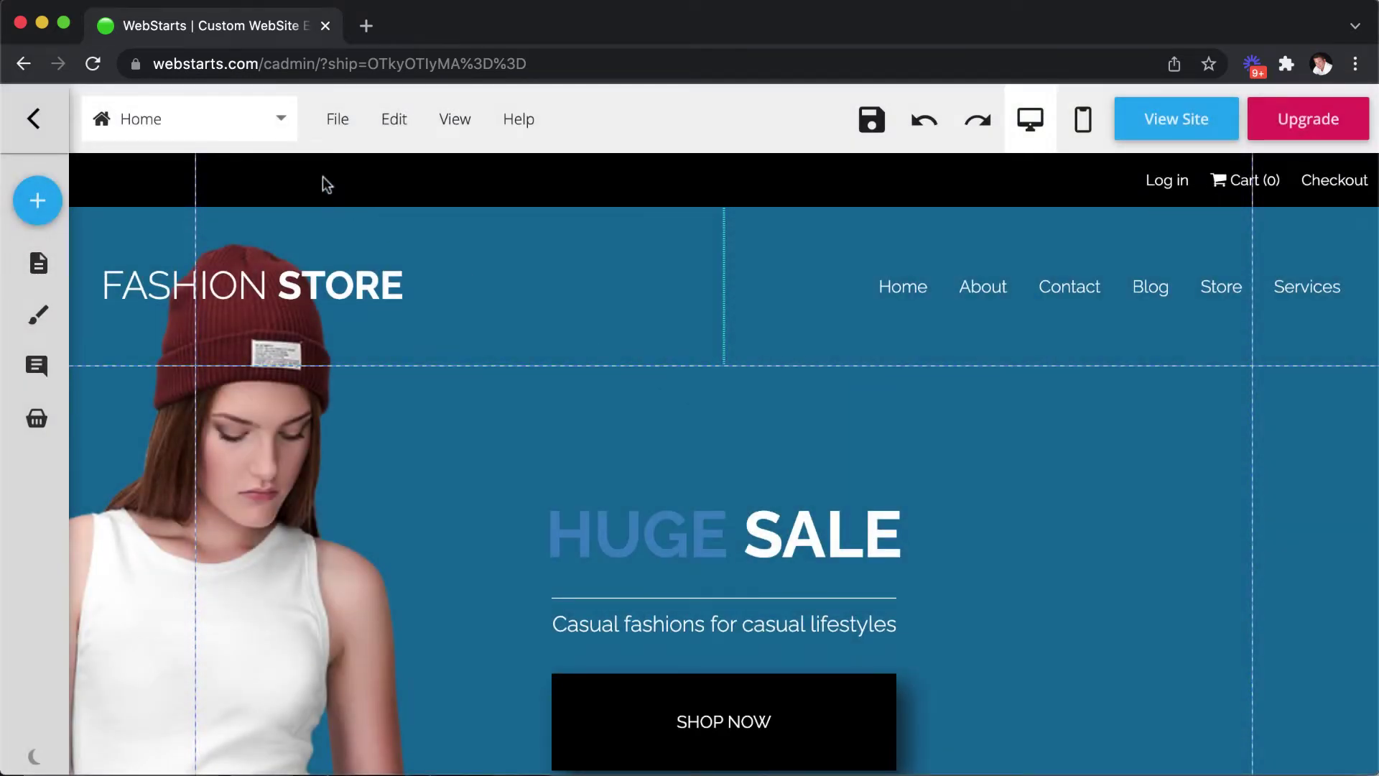
- Switch the editor to the Account store page and scroll through its sections
left_click(281, 119)
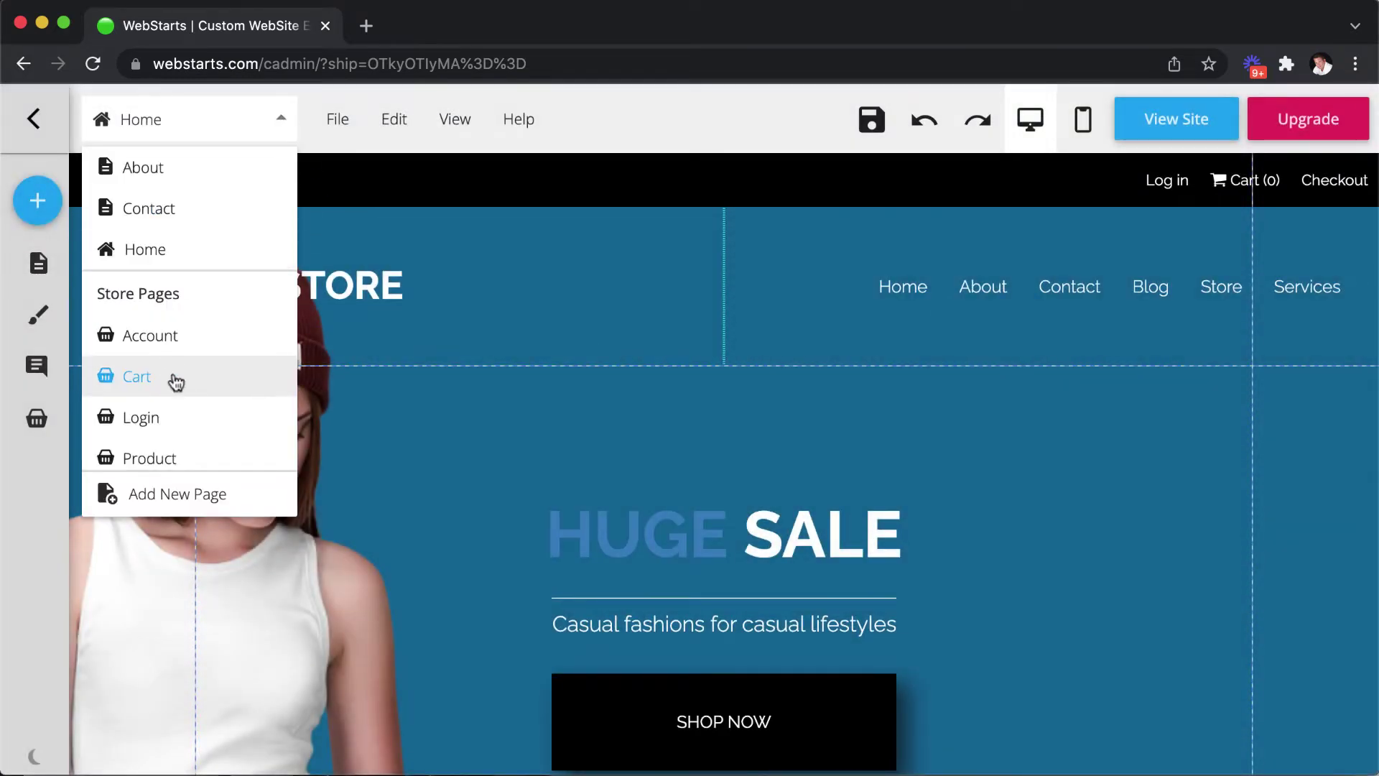
scroll(175, 381, "down", 1)
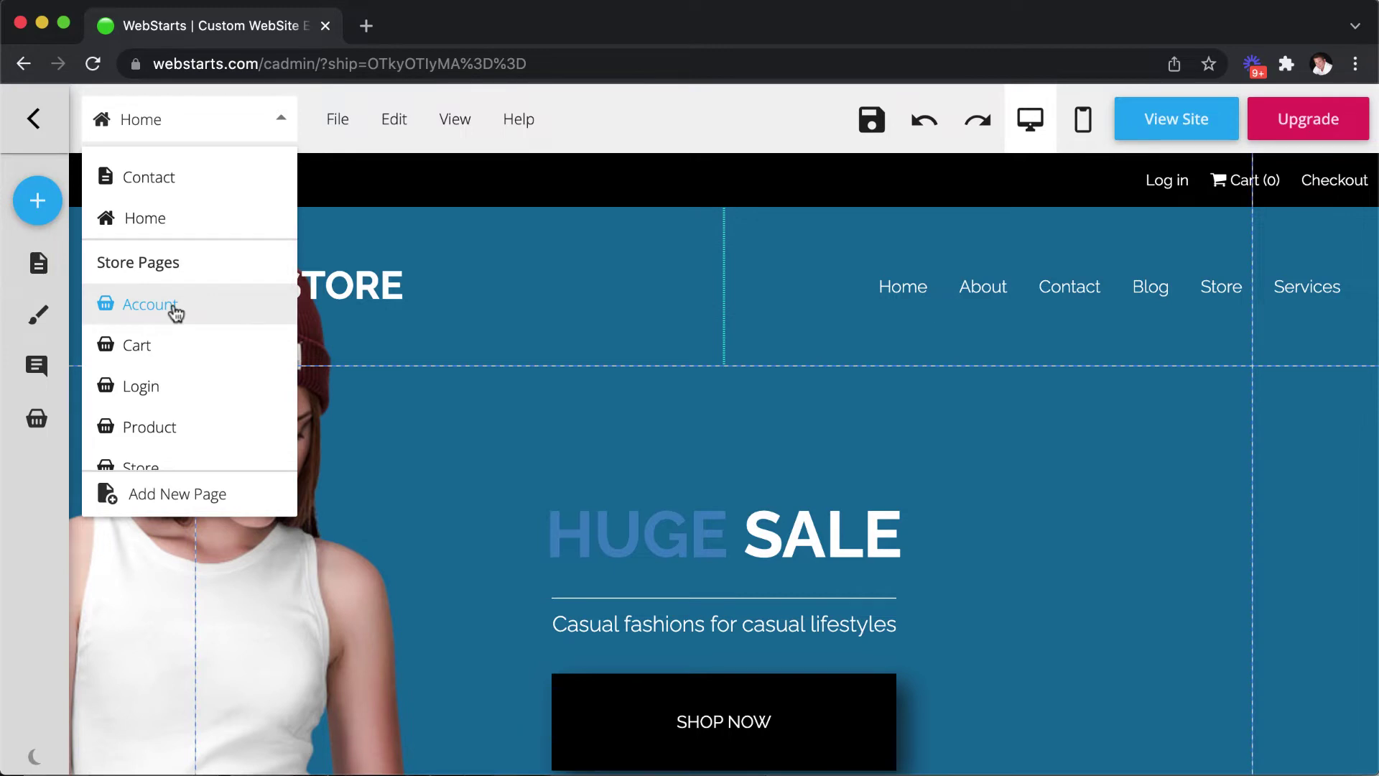
scroll(176, 310, "down", 2)
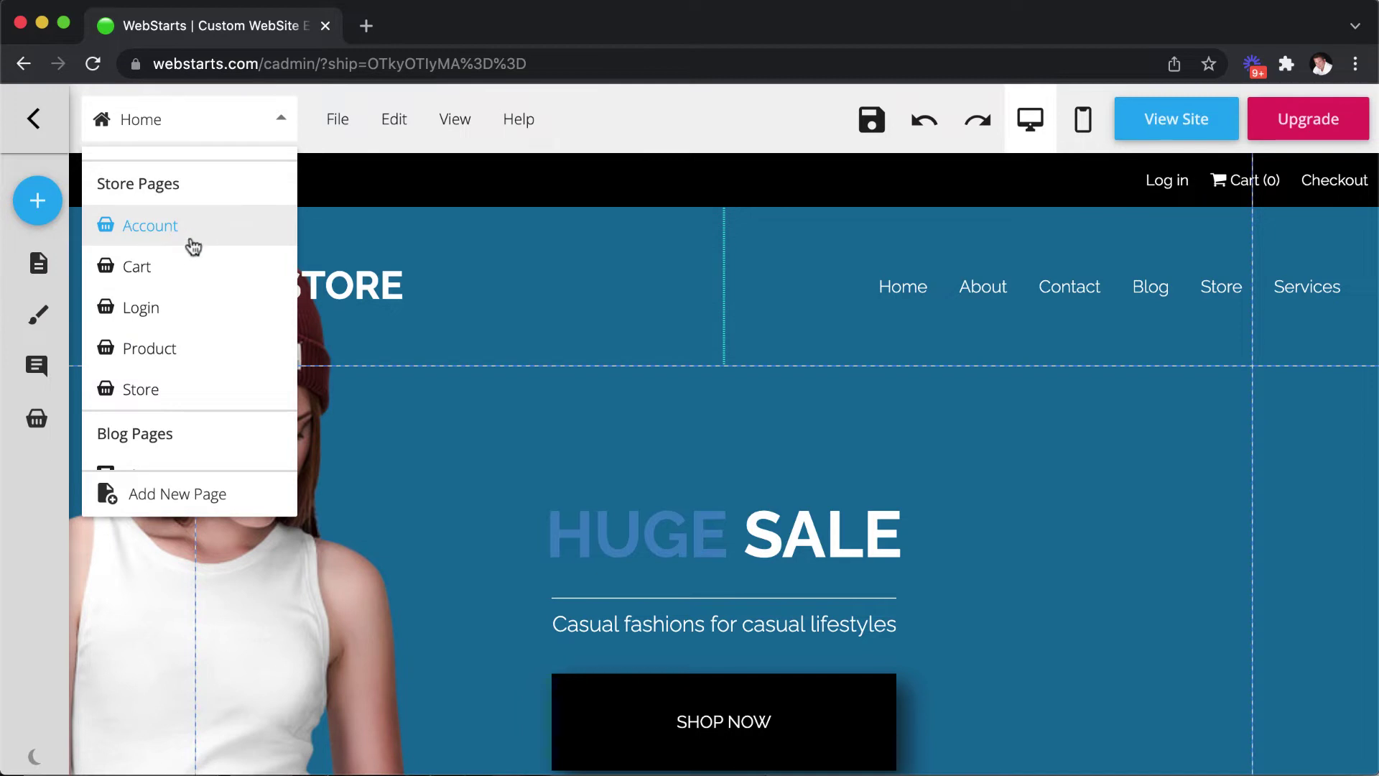
left_click(191, 241)
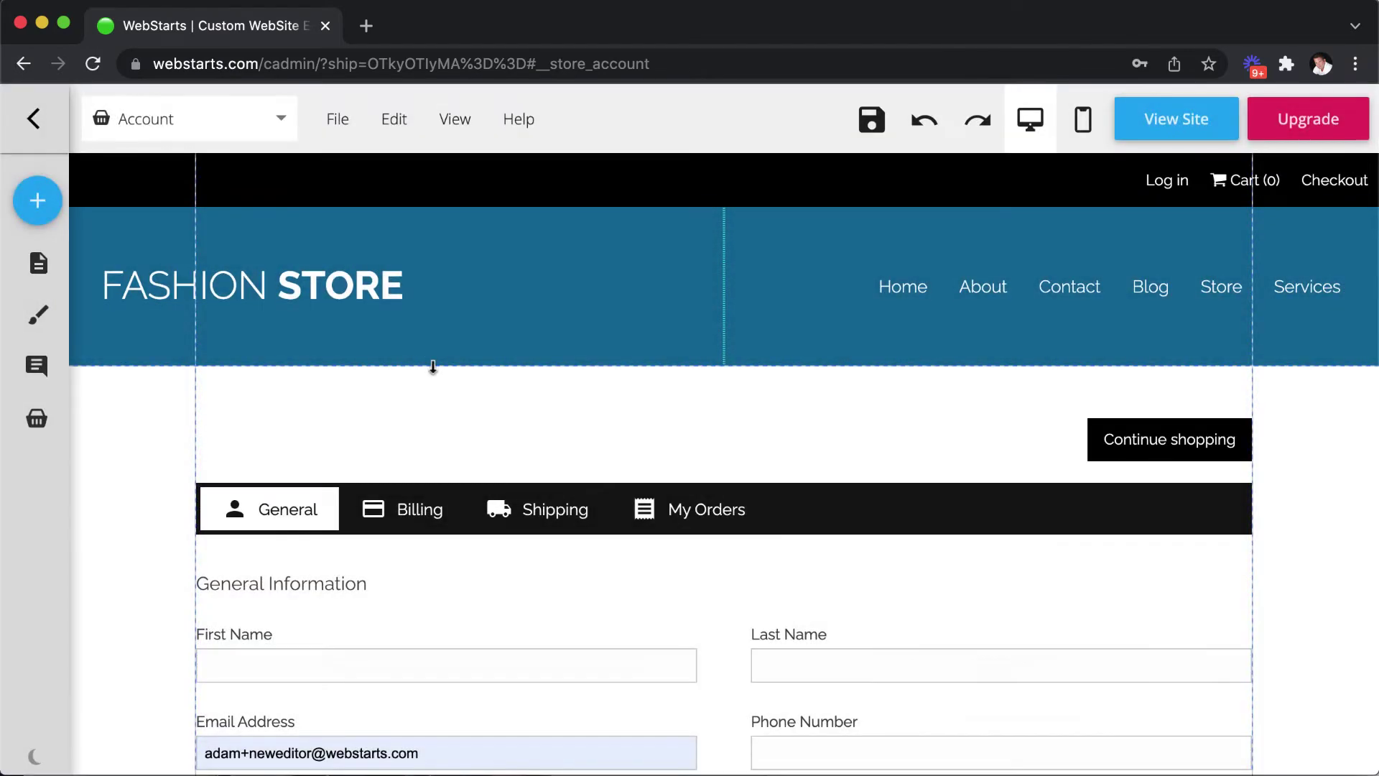
scroll(431, 366, "down", 3)
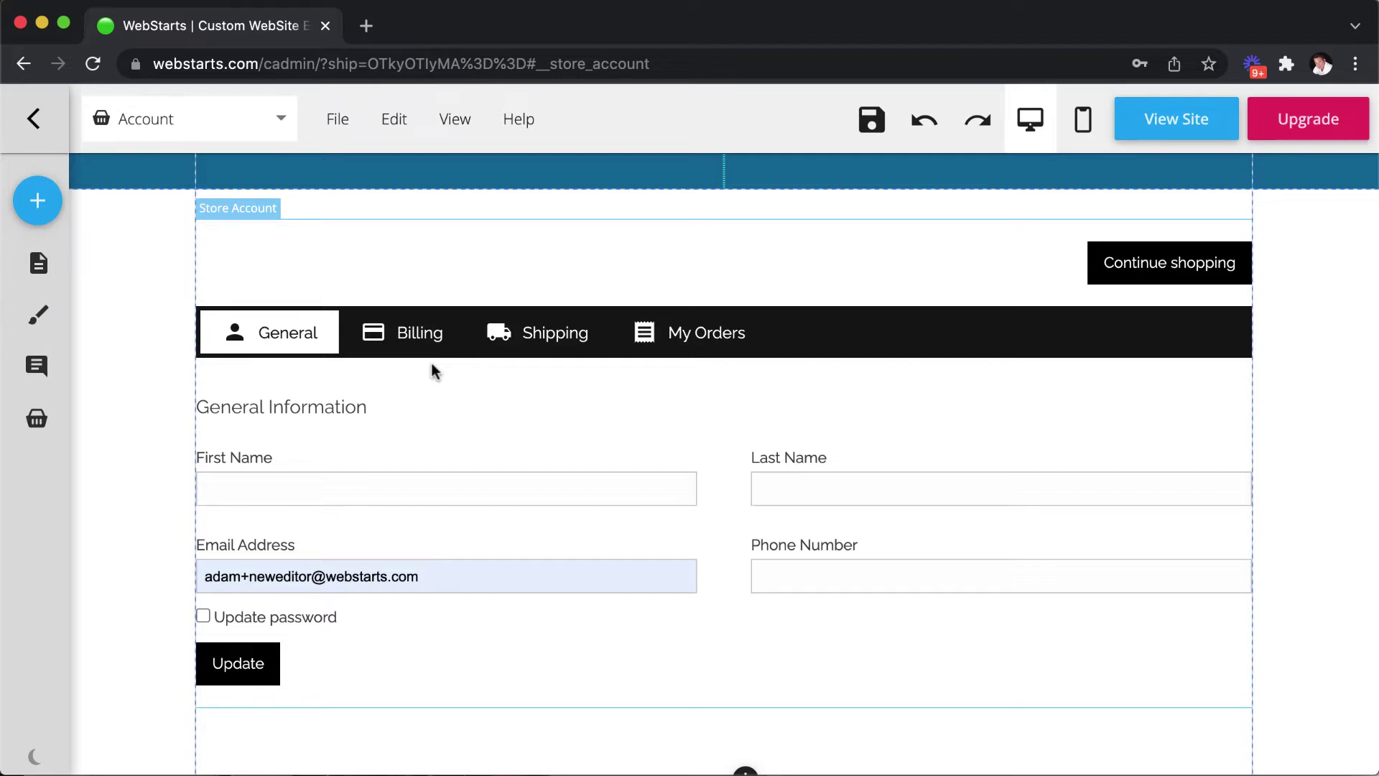
scroll(431, 365, "up", 2)
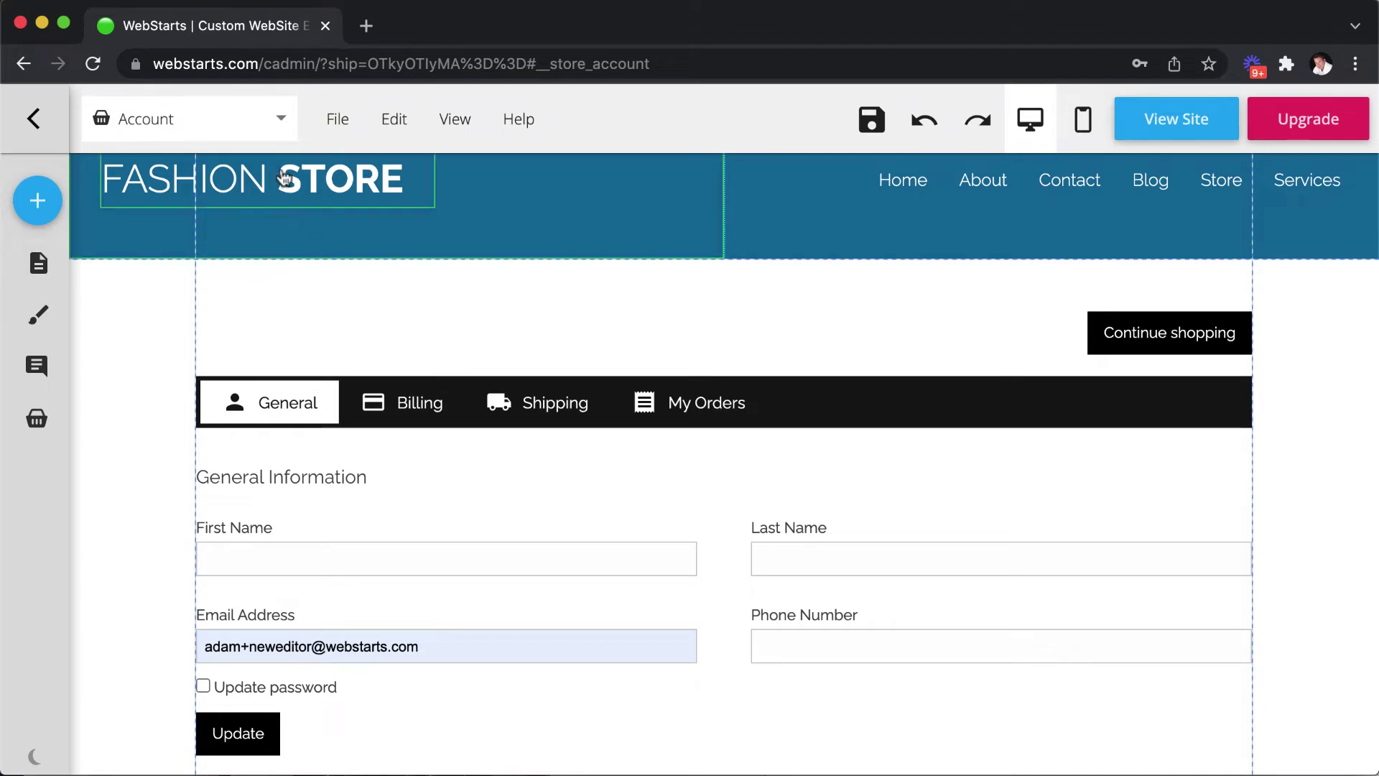
- Switch the editor to the Cart store page and scroll through its empty-cart layout
left_click(279, 120)
left_click(215, 266)
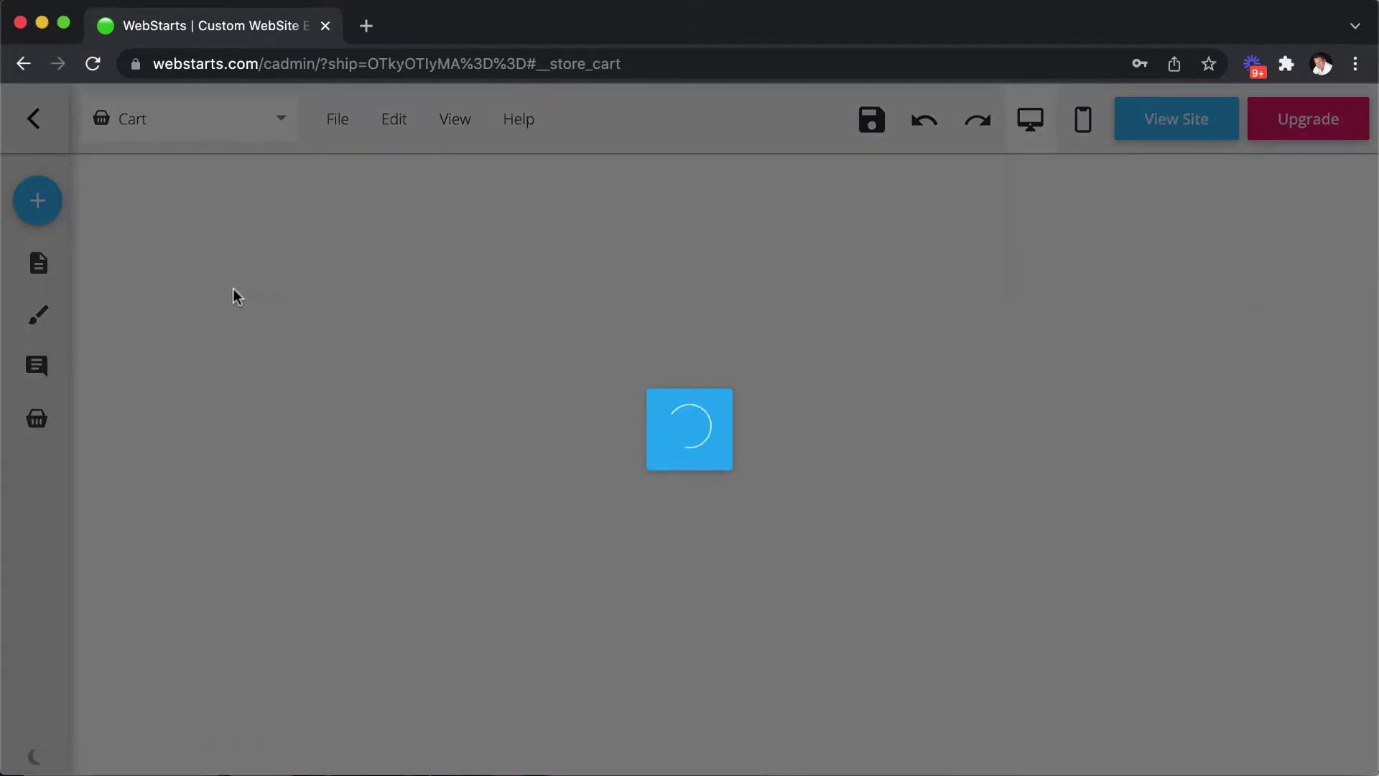
scroll(431, 344, "down", 2)
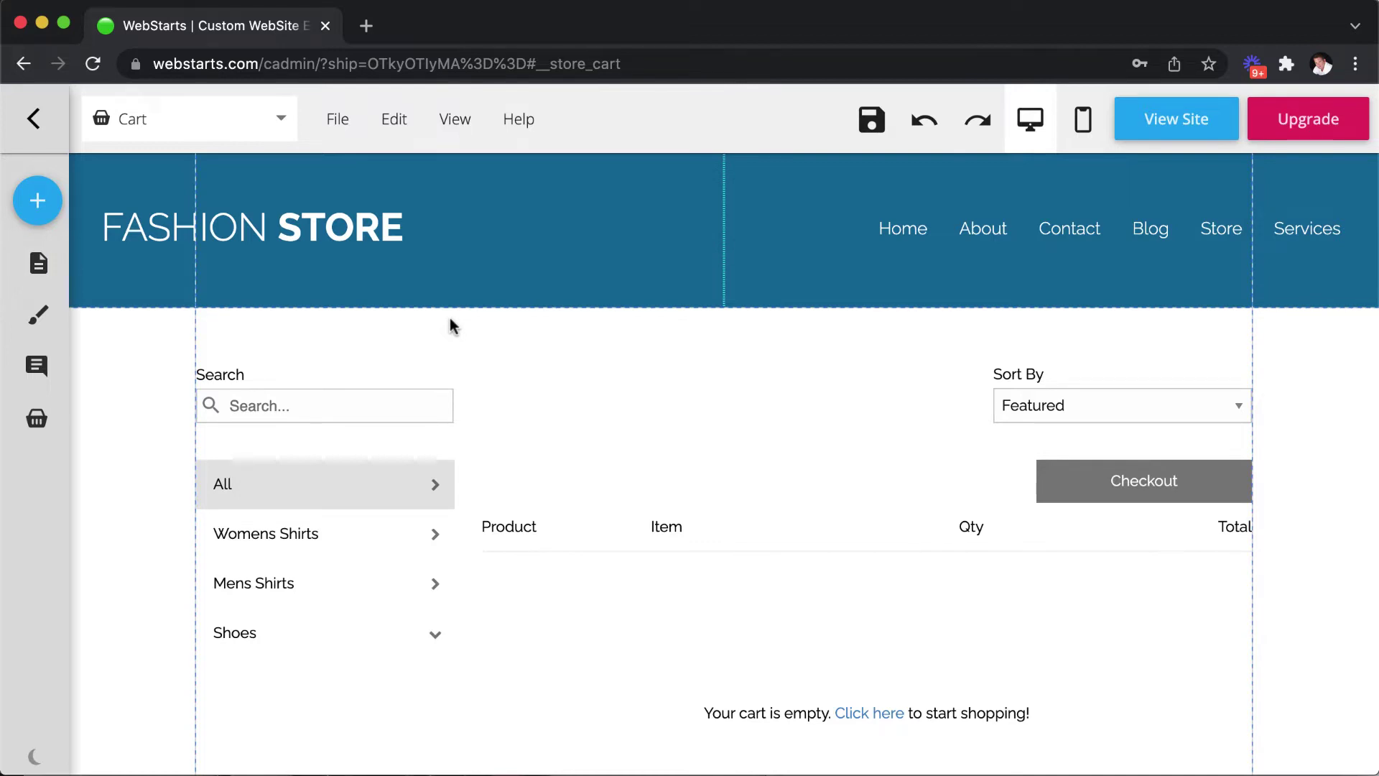
left_click(280, 120)
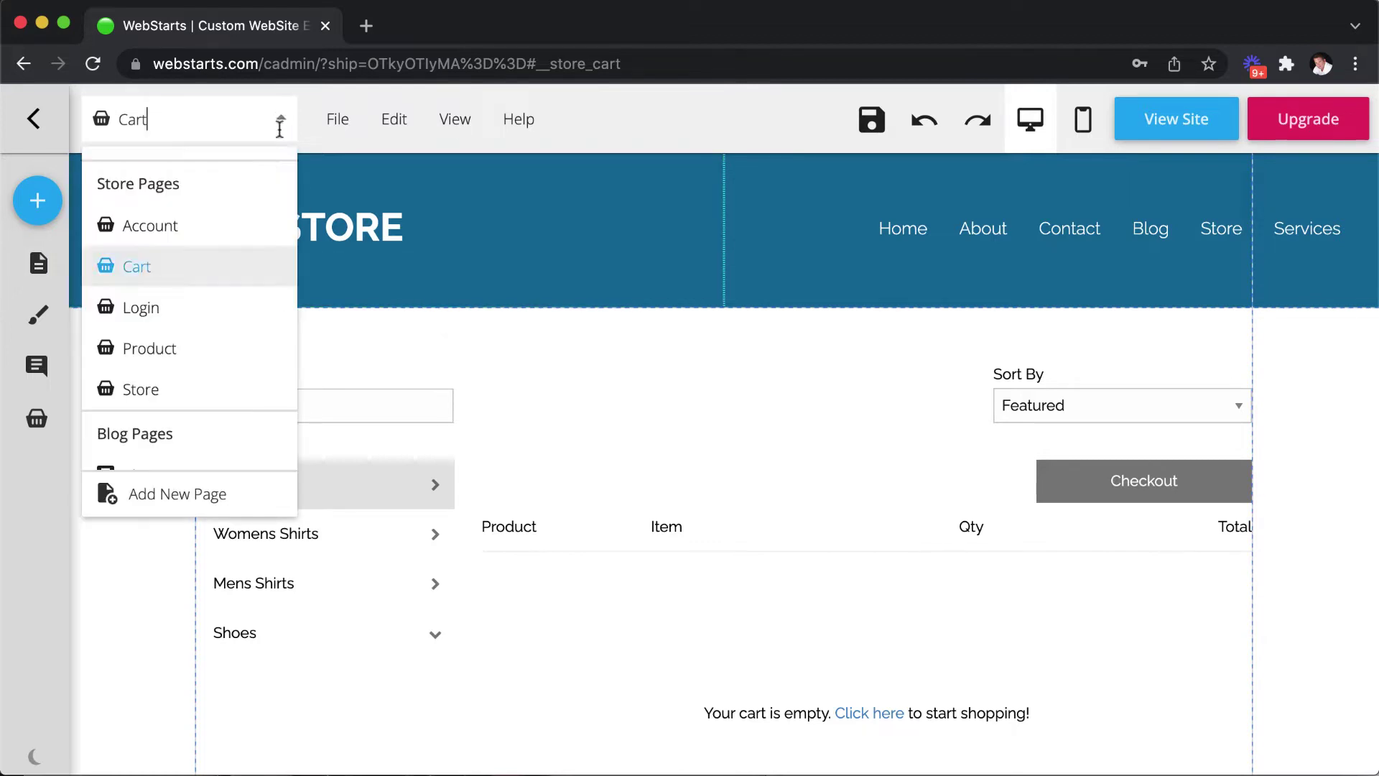
- Switch to the Login store page, scroll through it, and bring up the page list again
left_click(246, 315)
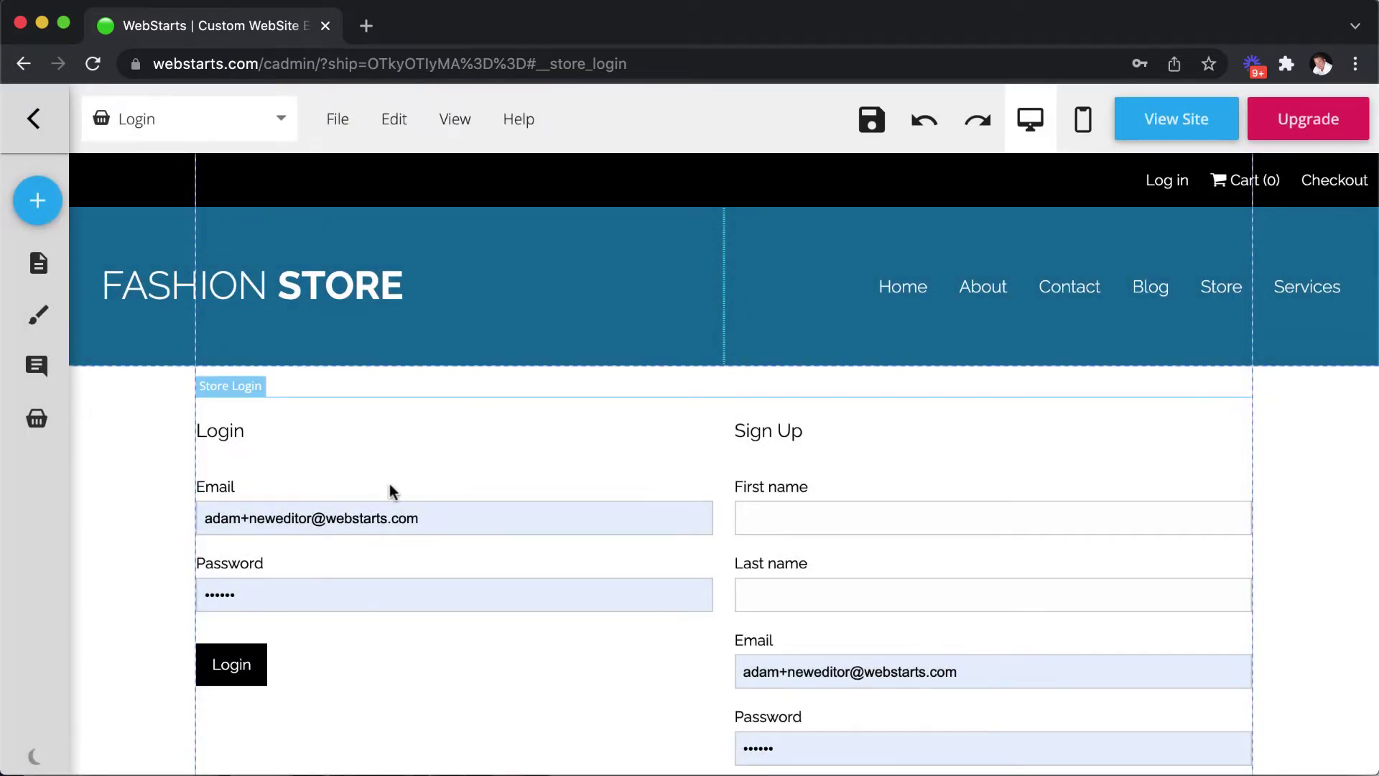
scroll(389, 485, "down", 1)
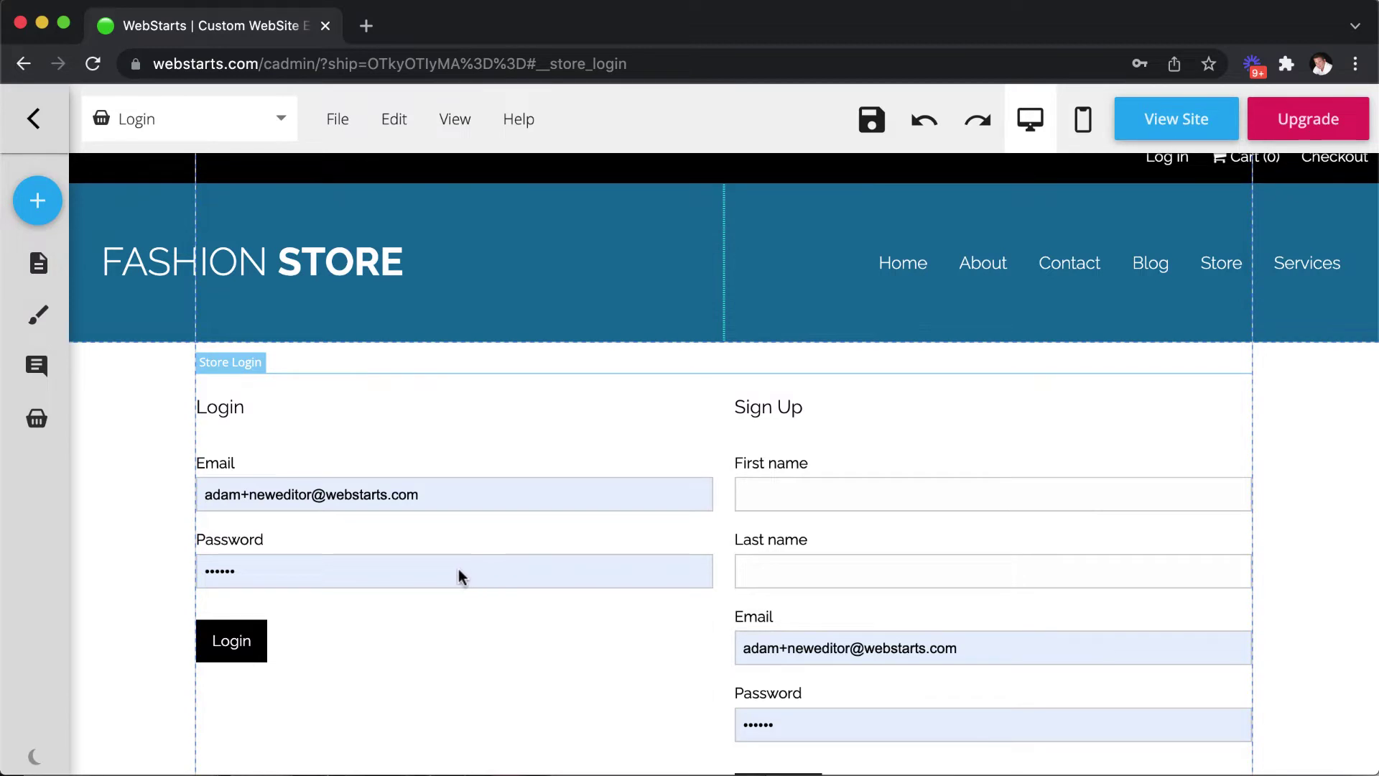
left_click(281, 118)
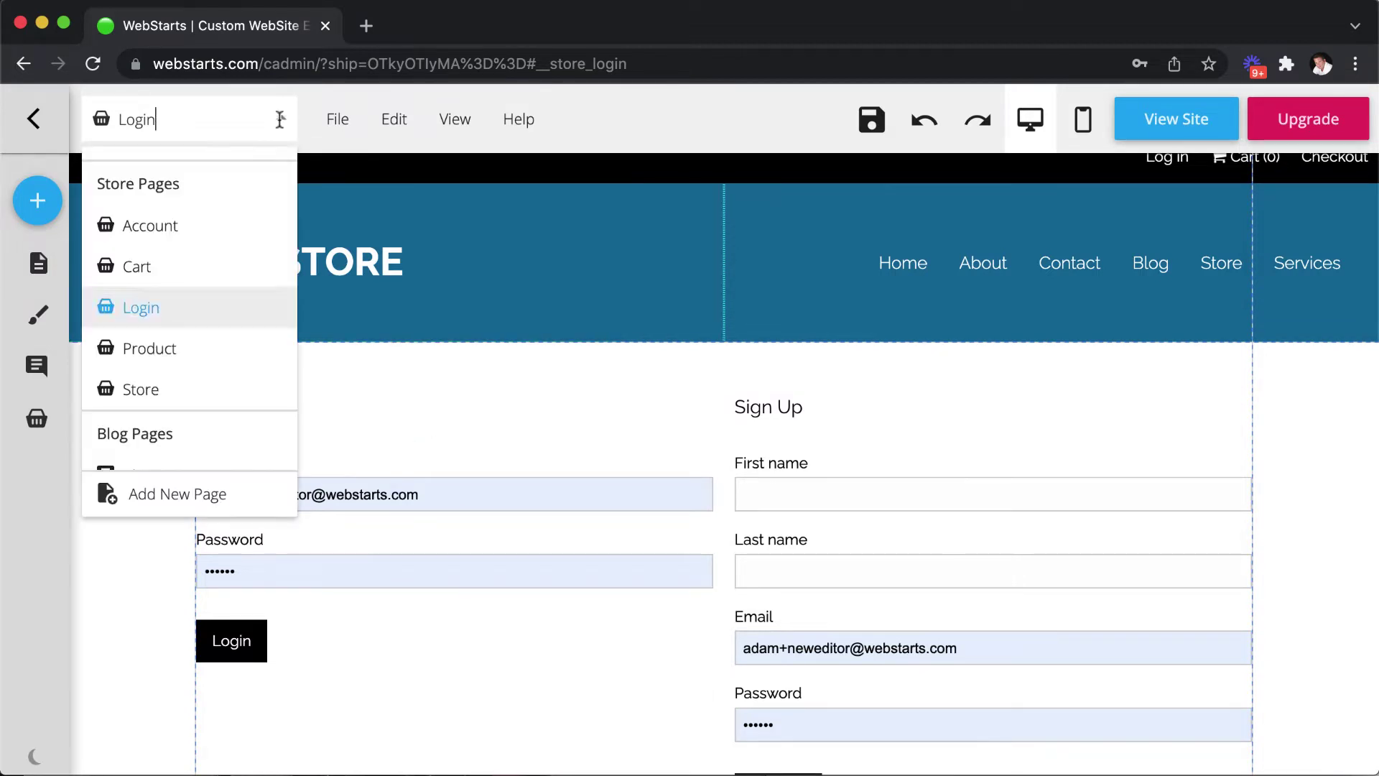
- Open the Product page and scroll through the Crew Neck T-Shirt's size, color, material and quantity options
left_click(239, 343)
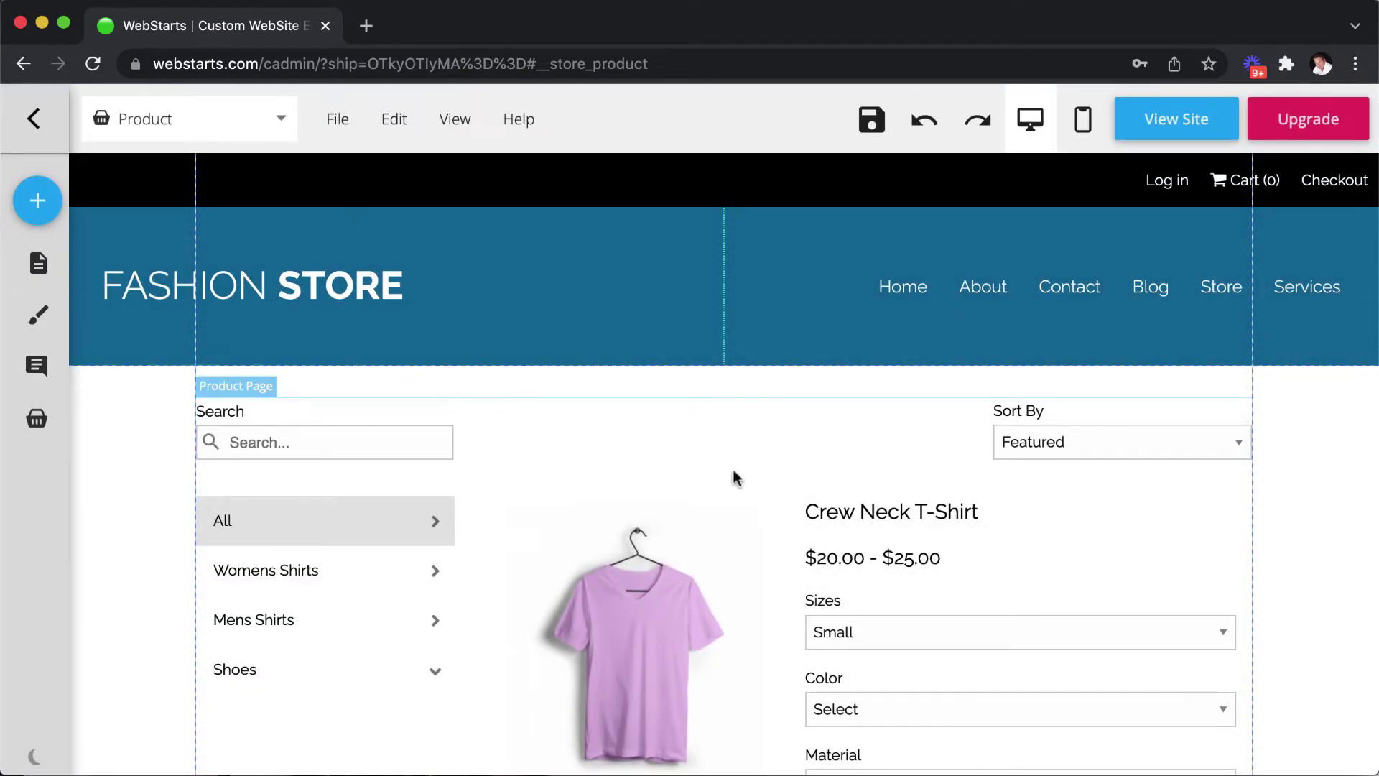
scroll(797, 508, "down", 1)
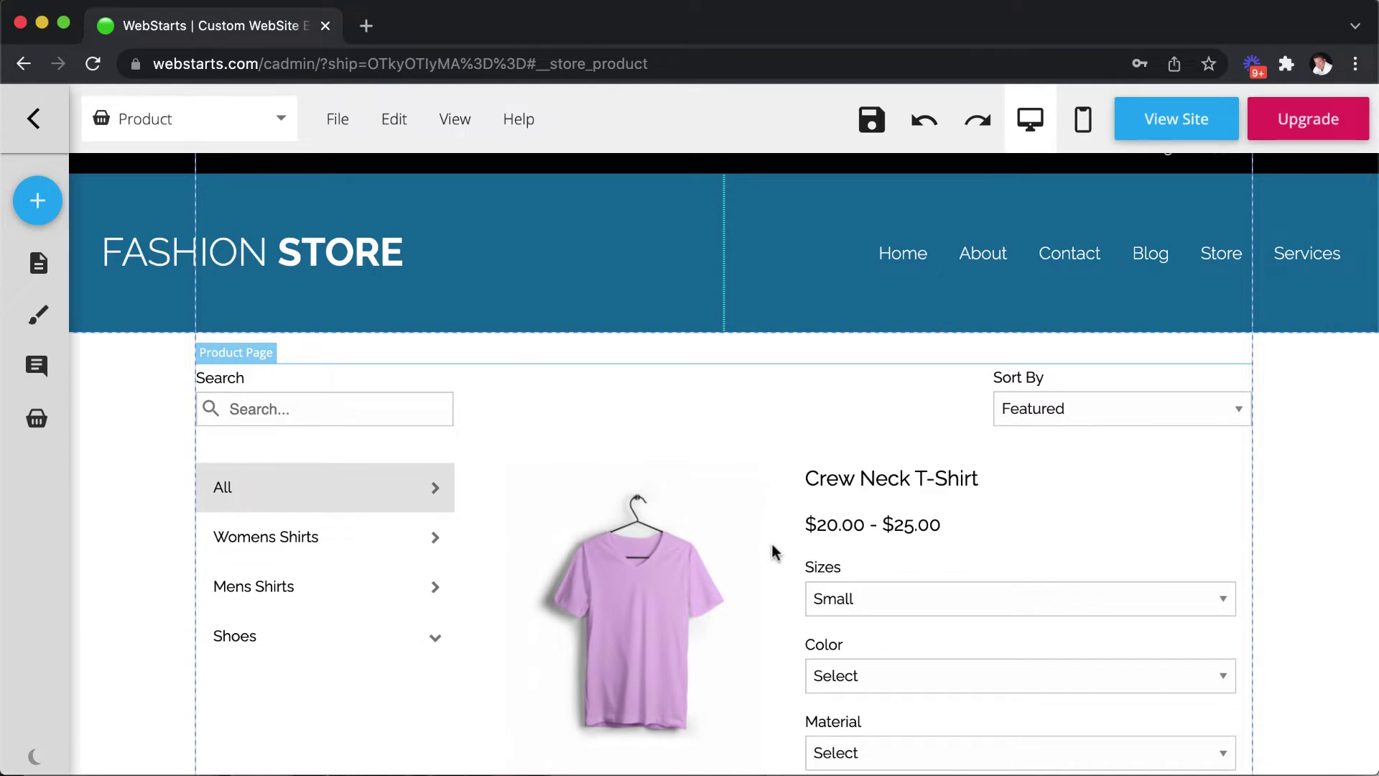
scroll(740, 577, "down", 2)
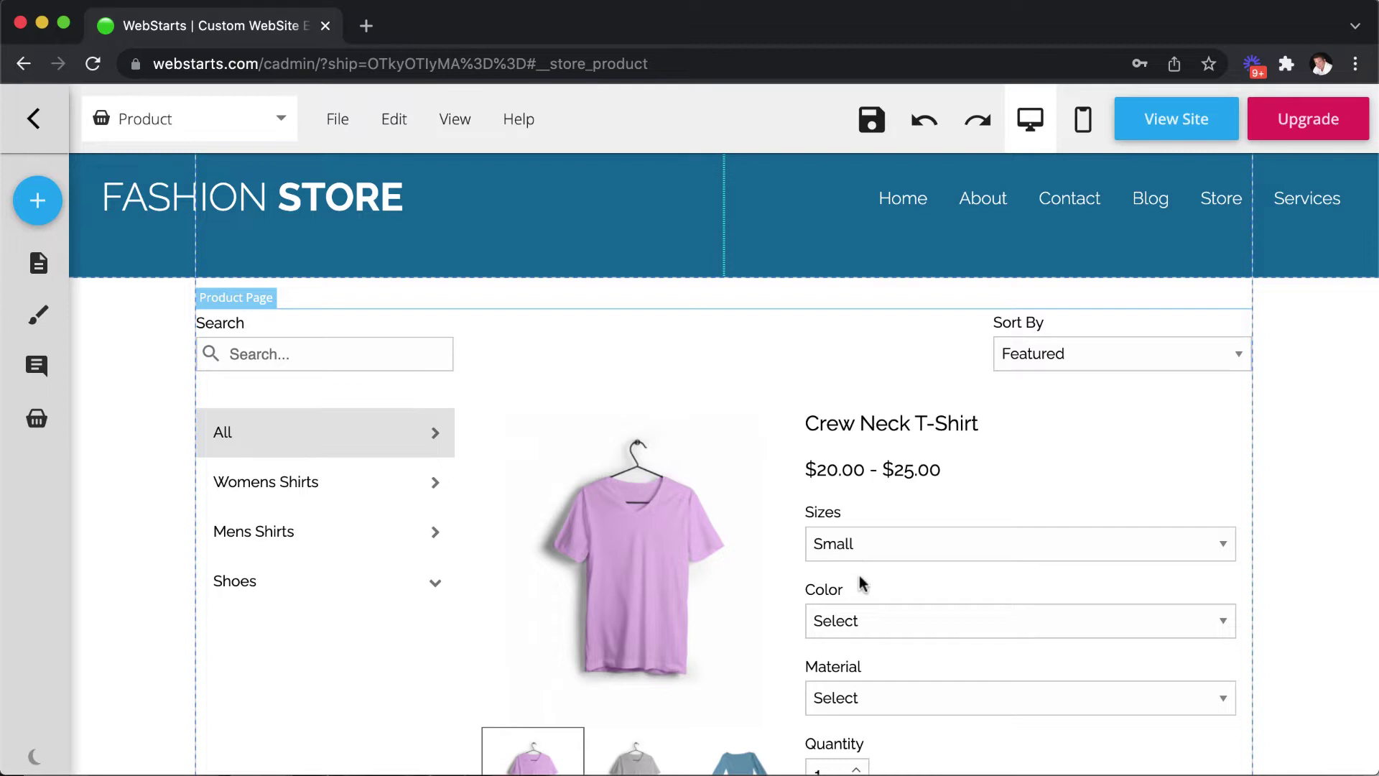
scroll(862, 582, "down", 1)
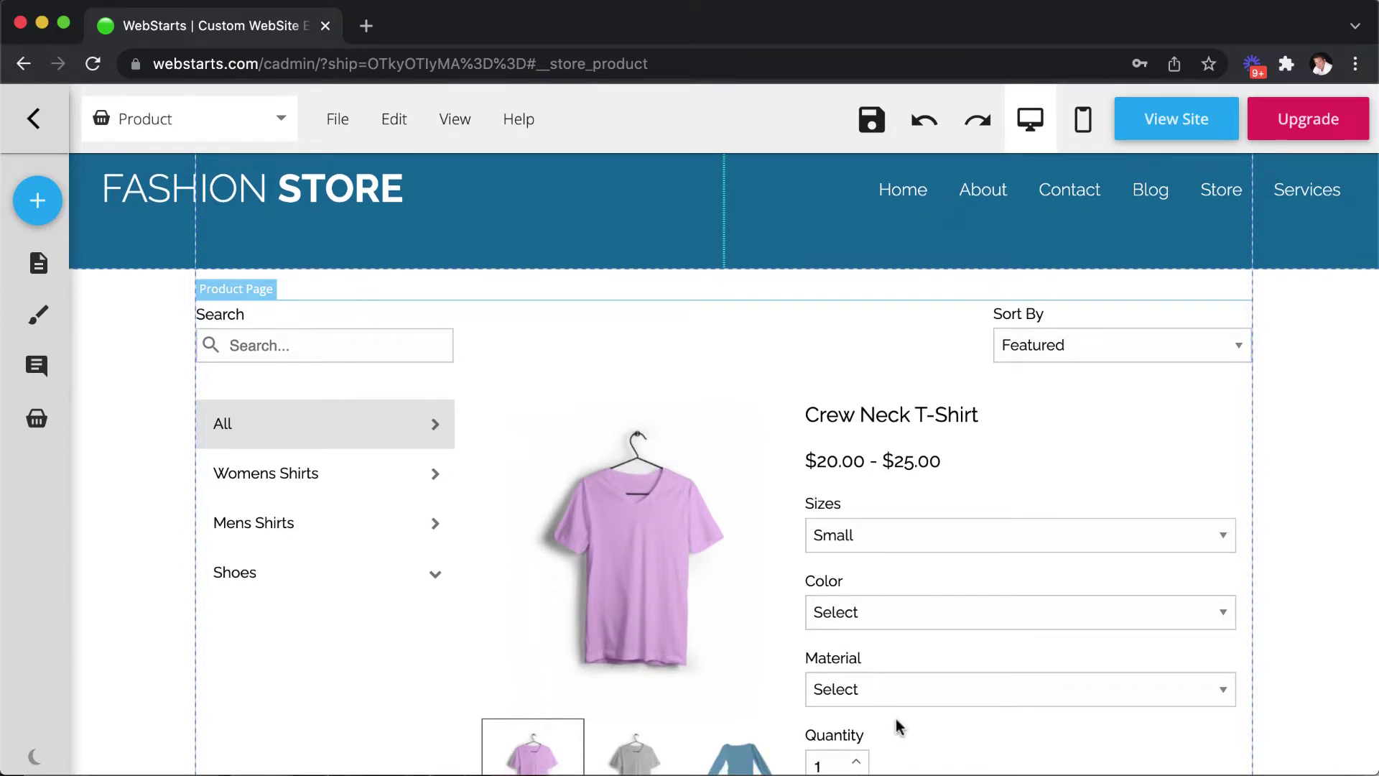
scroll(895, 718, "down", 2)
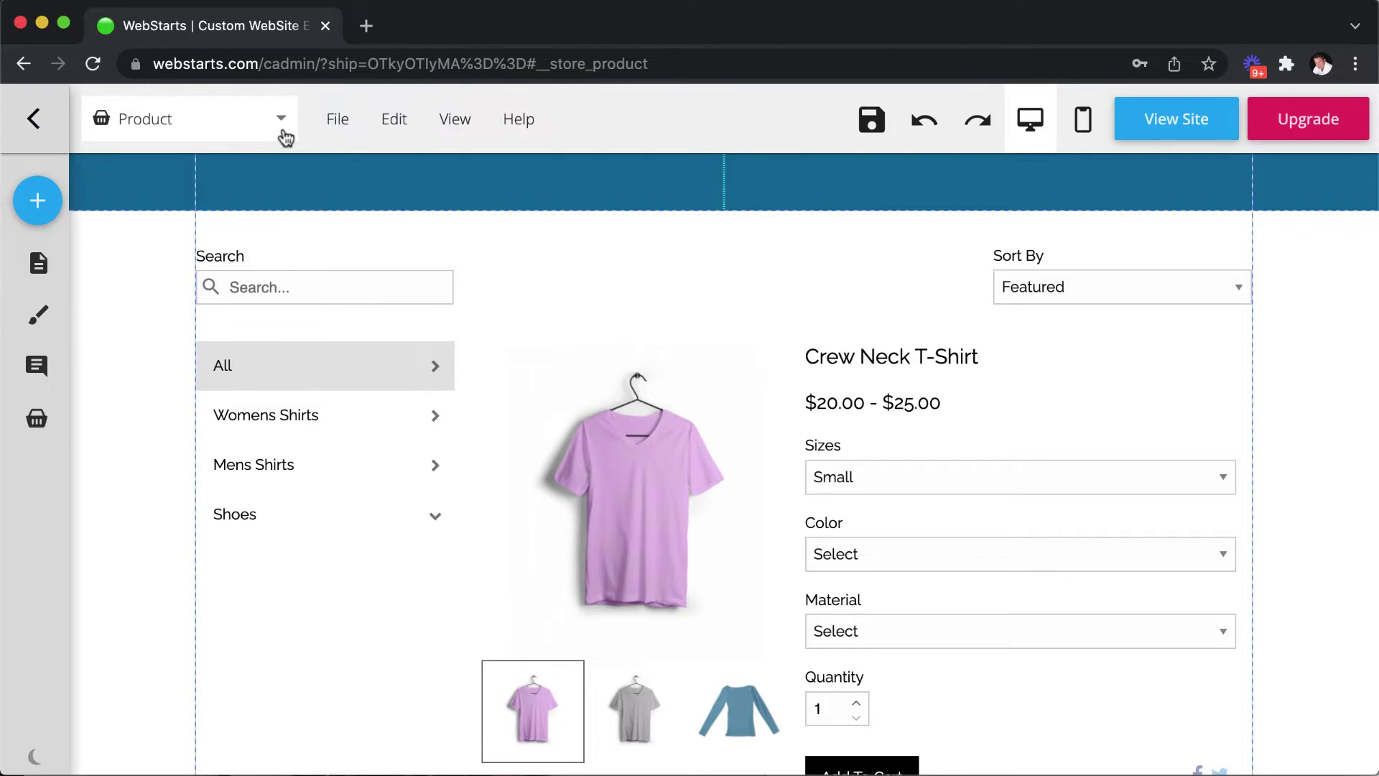
left_click(284, 120)
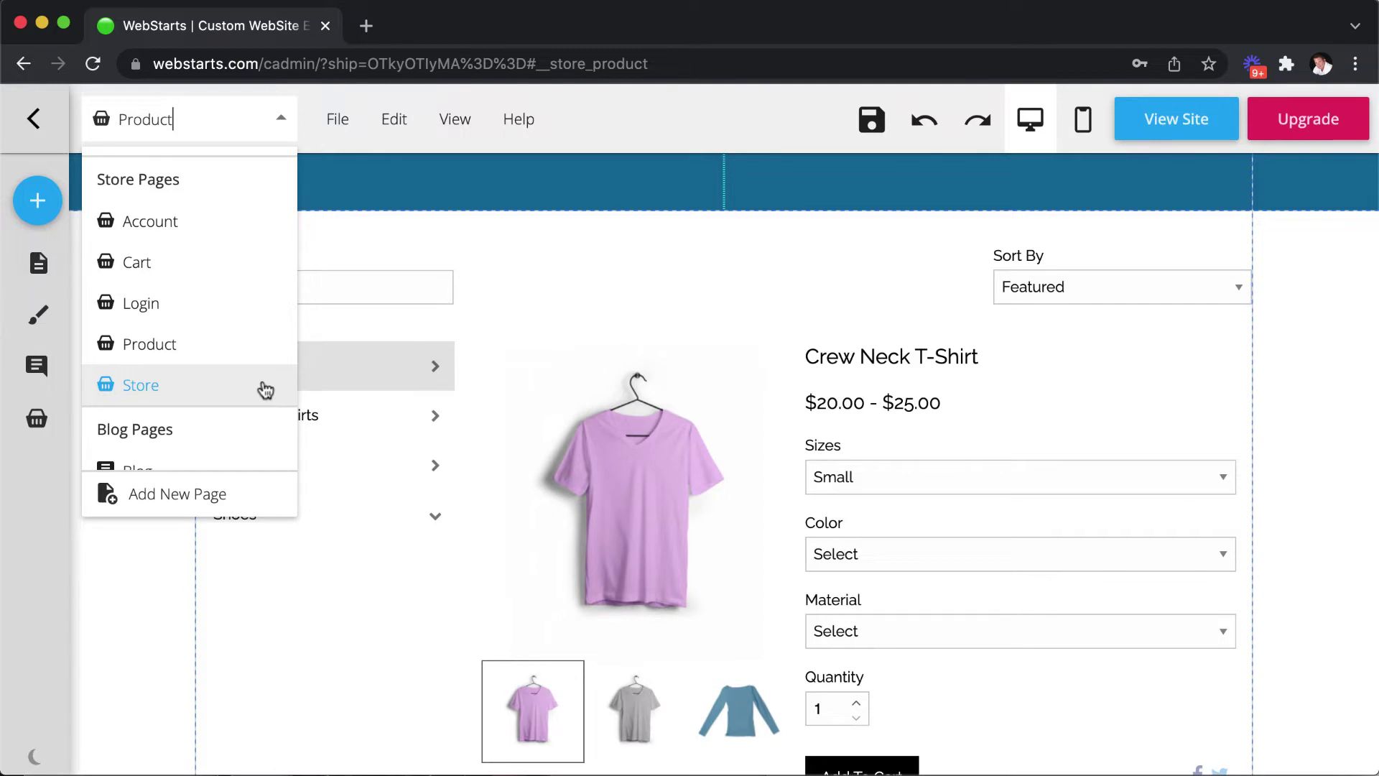
left_click(227, 387)
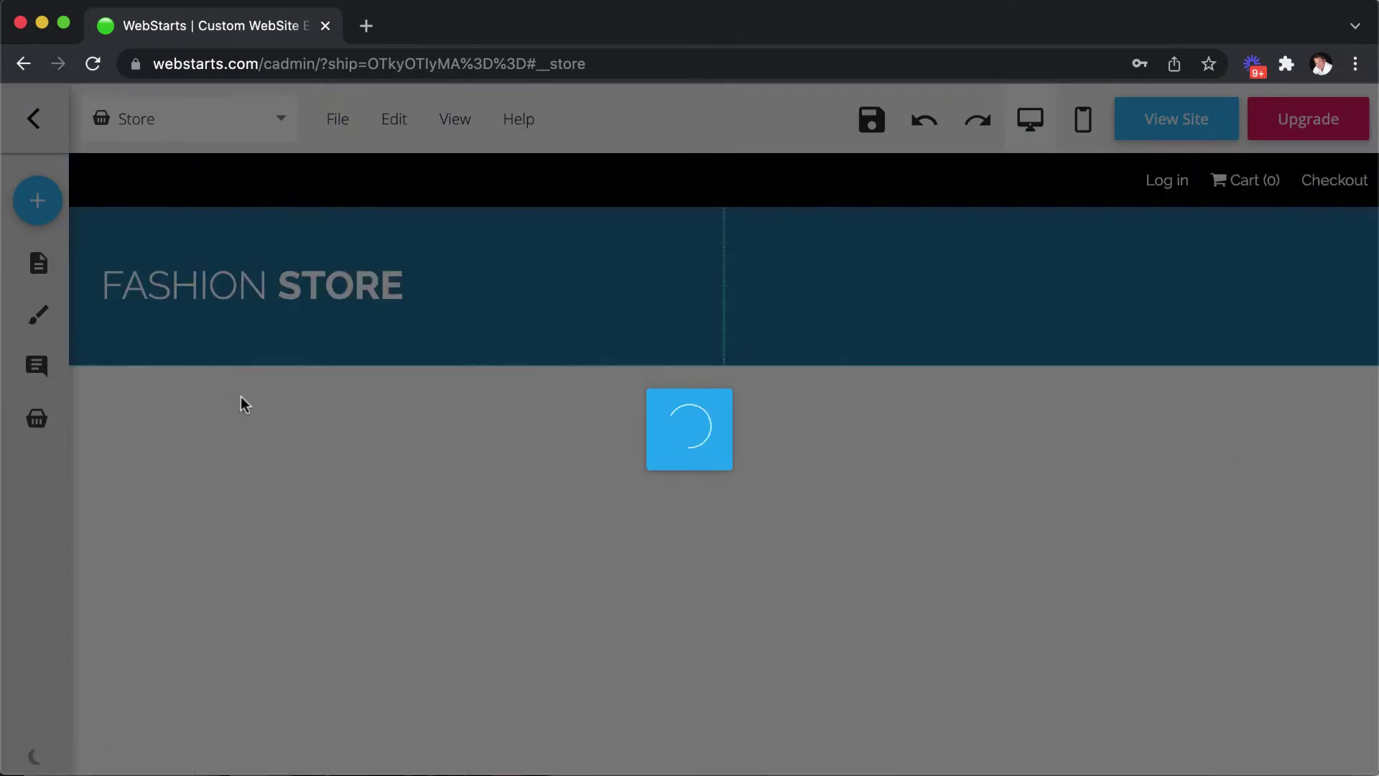
scroll(286, 402, "down", 2)
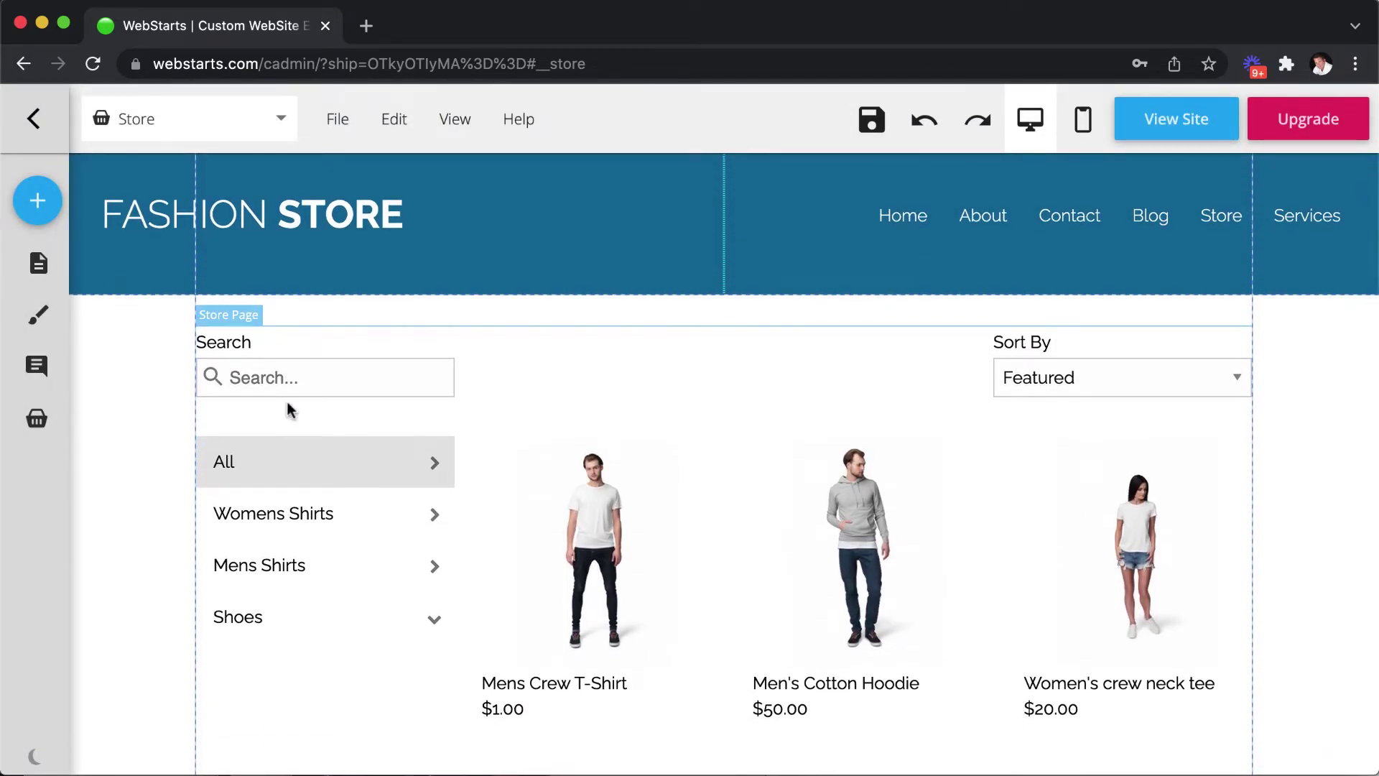
scroll(546, 554, "down", 1)
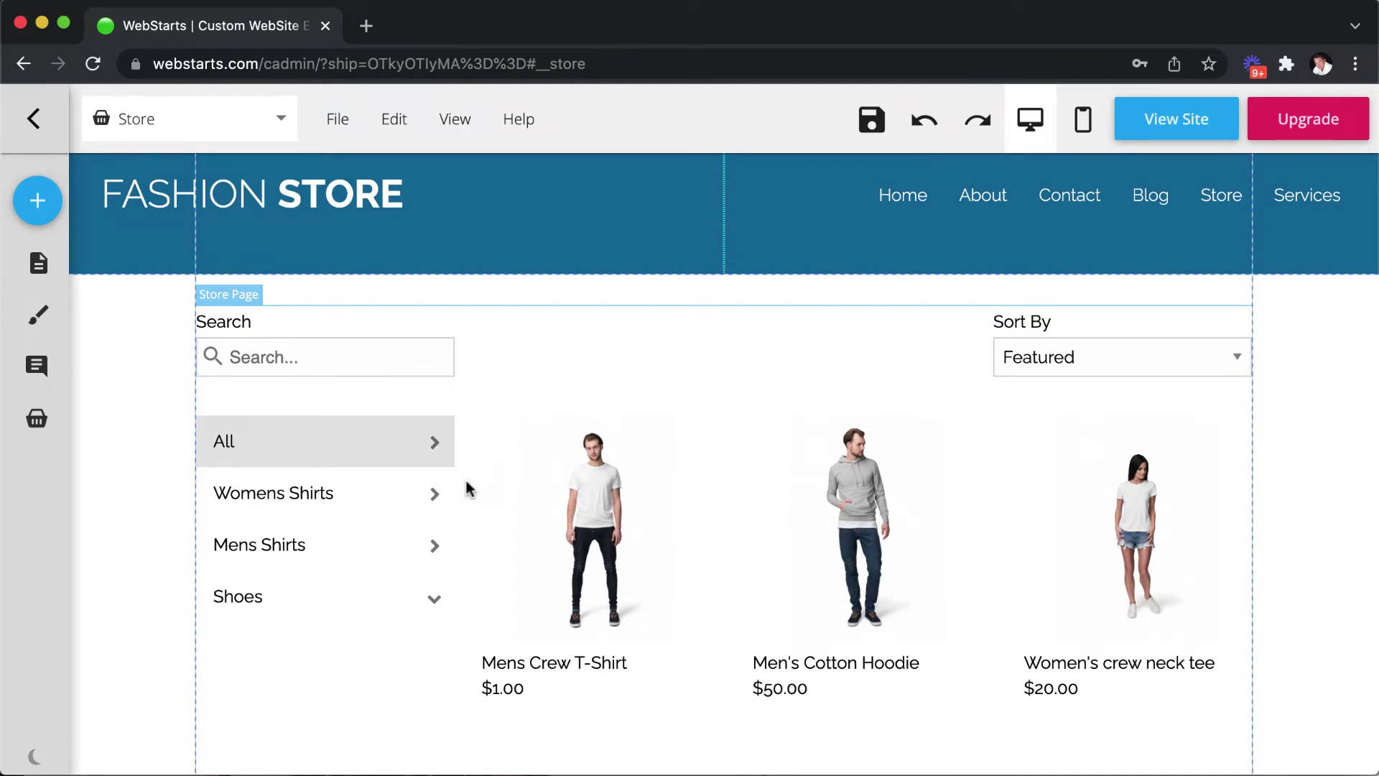
scroll(532, 500, "down", 3)
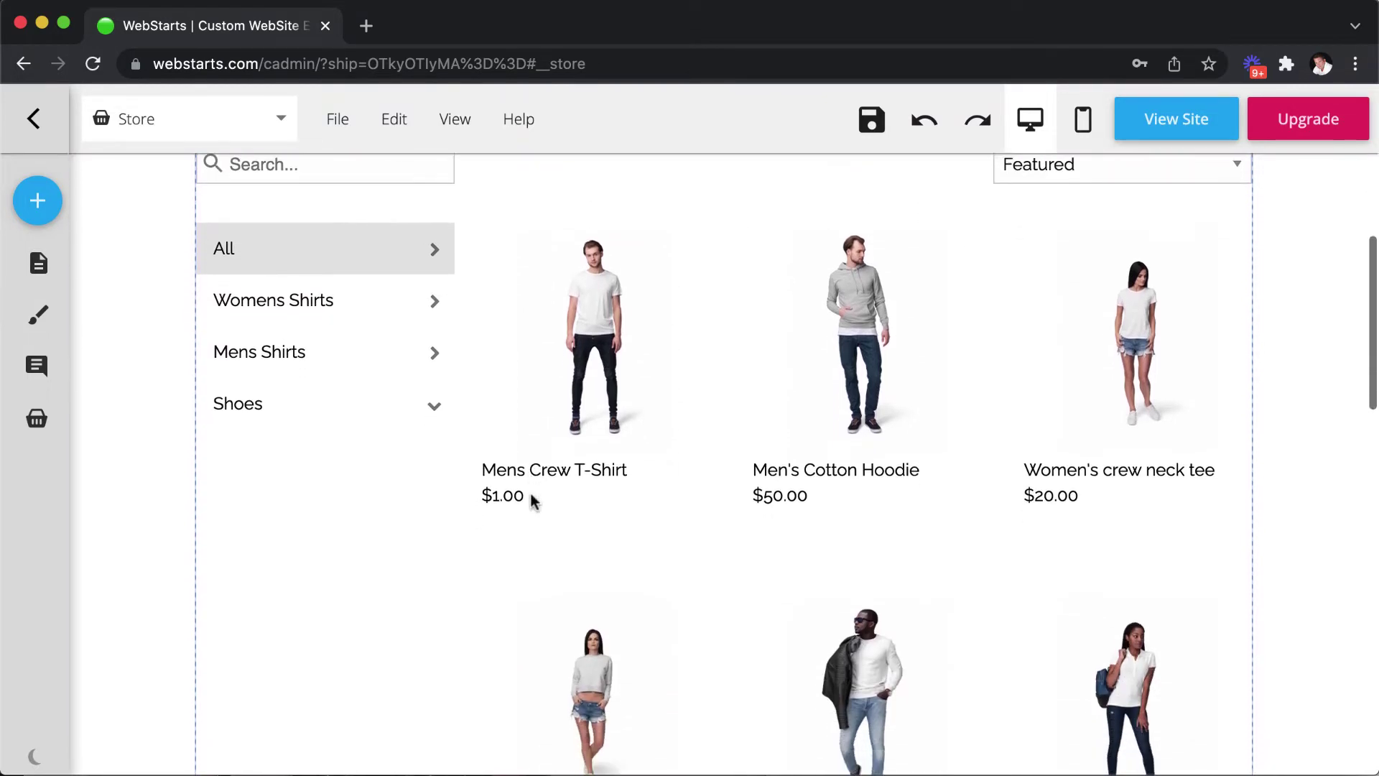
scroll(532, 499, "up", 5)
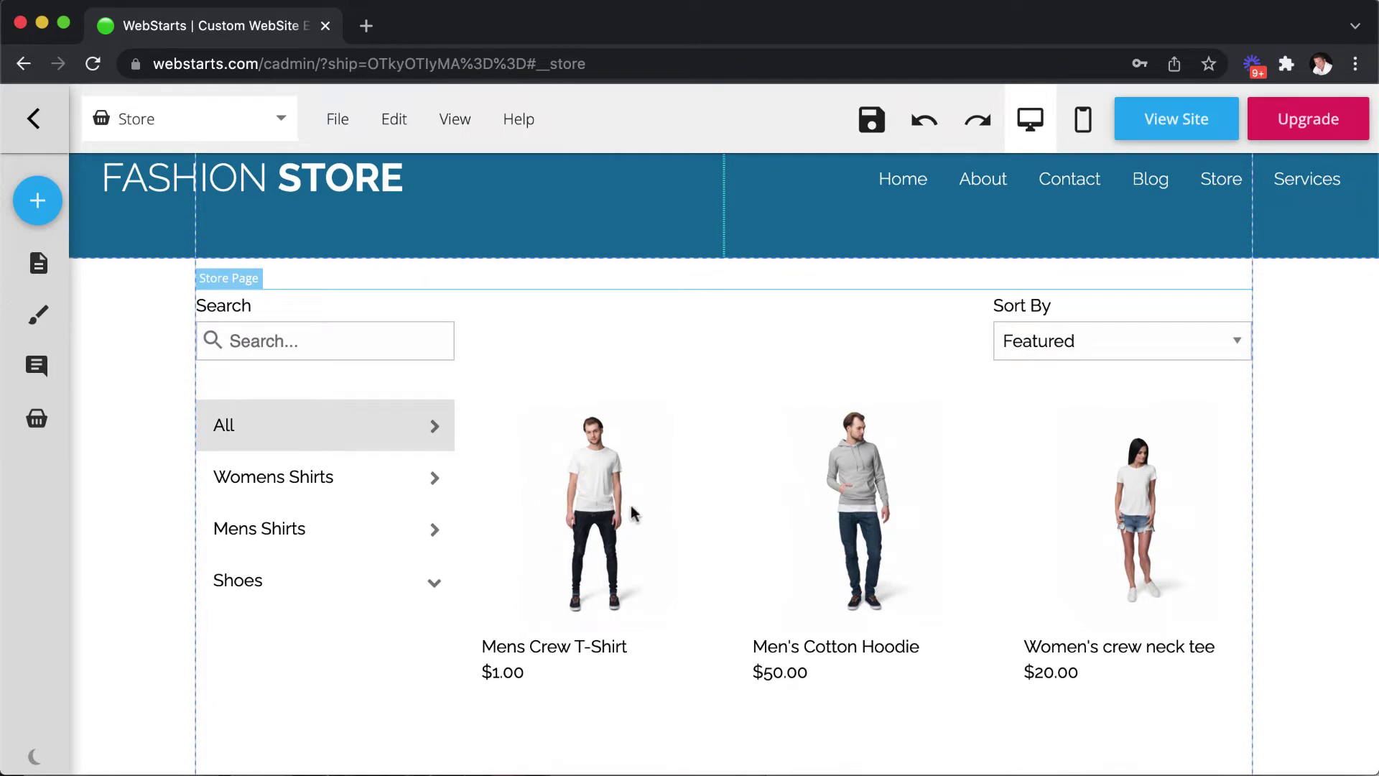
scroll(1119, 517, "down", 3)
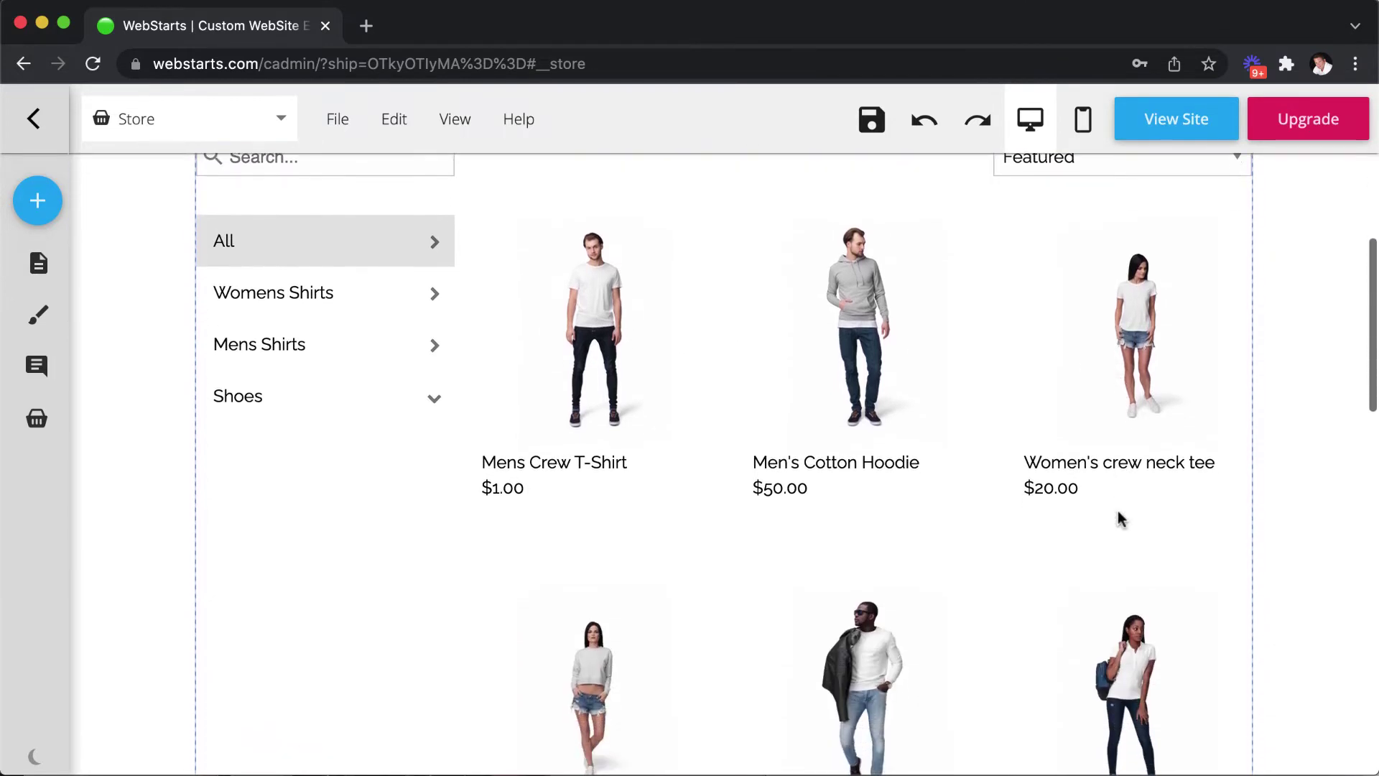
scroll(988, 505, "down", 3)
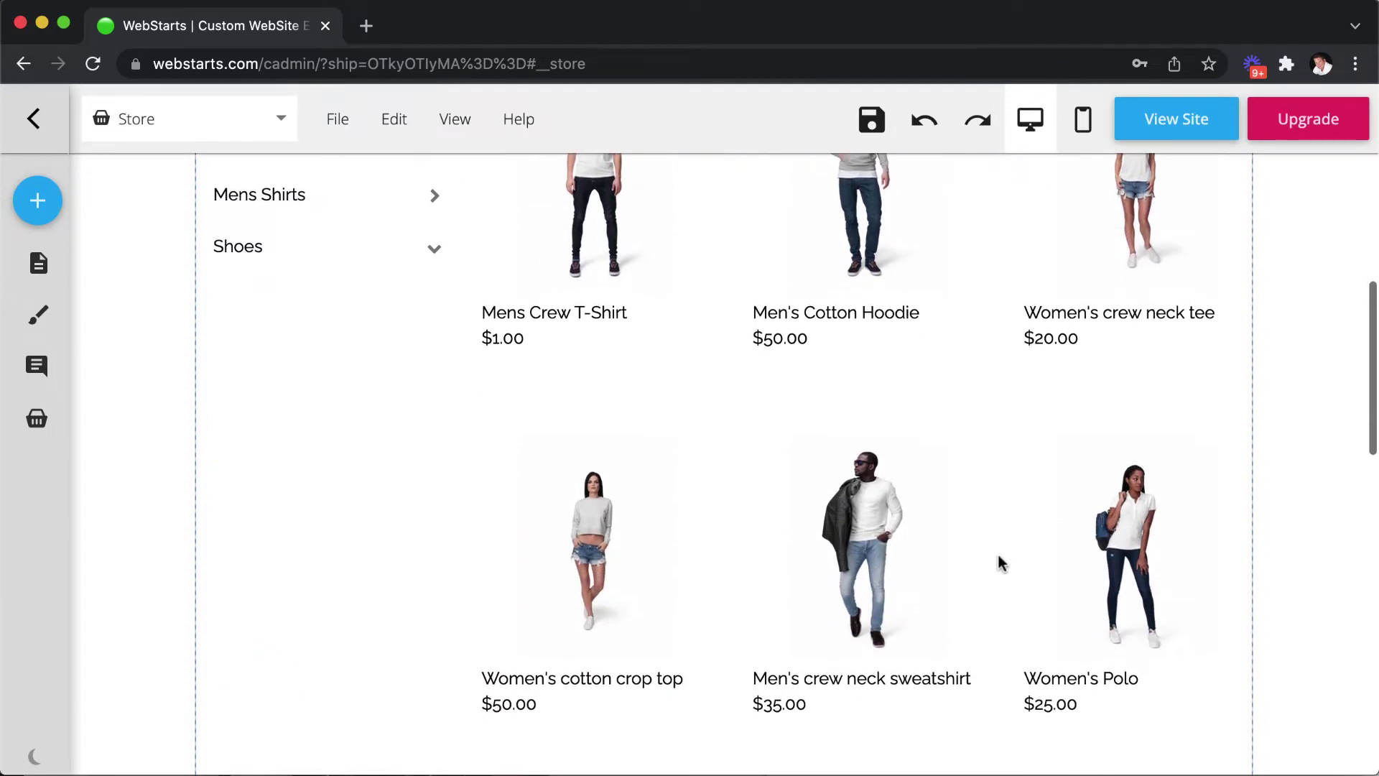
scroll(996, 550, "up", 3)
scroll(1002, 553, "down", 6)
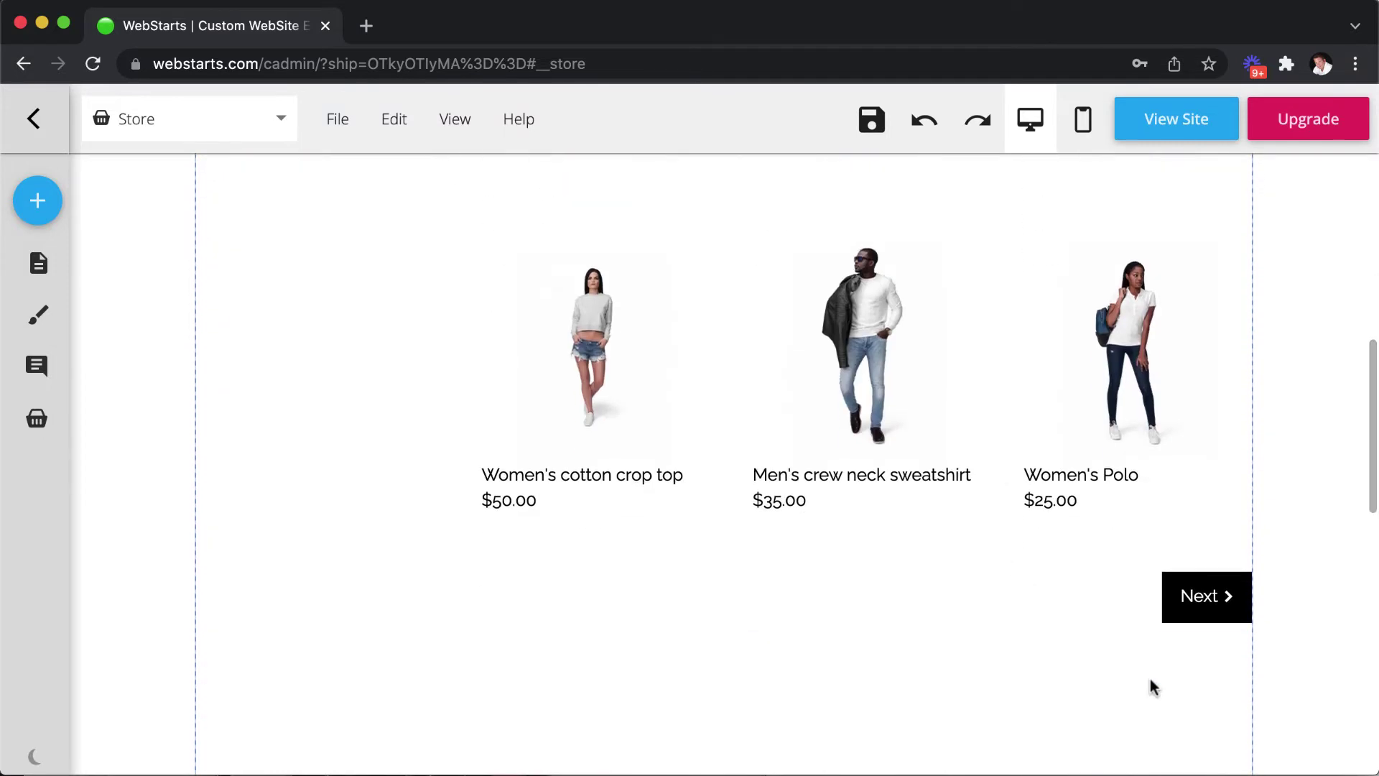
left_click(1195, 605)
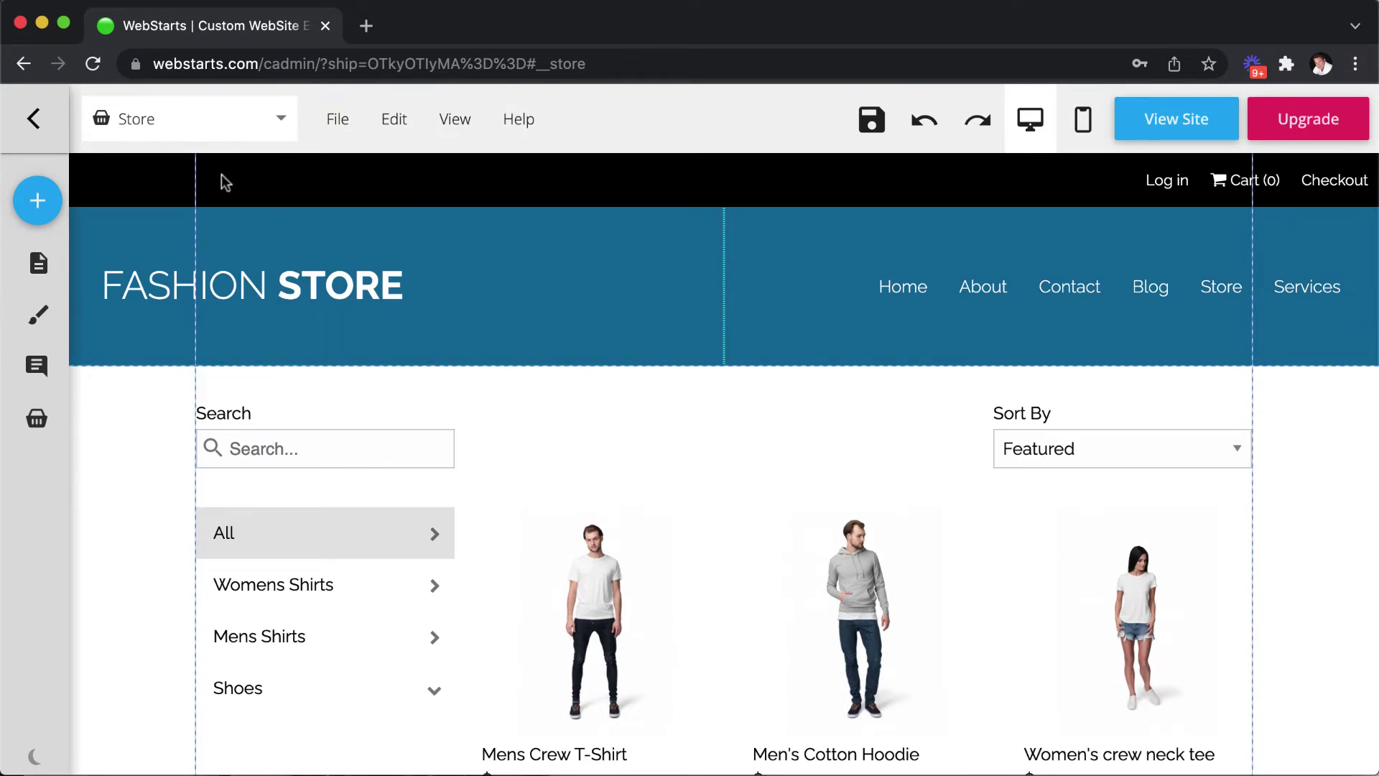
- Select the Store page's product grid widget and scroll down the product listing
left_click(446, 459)
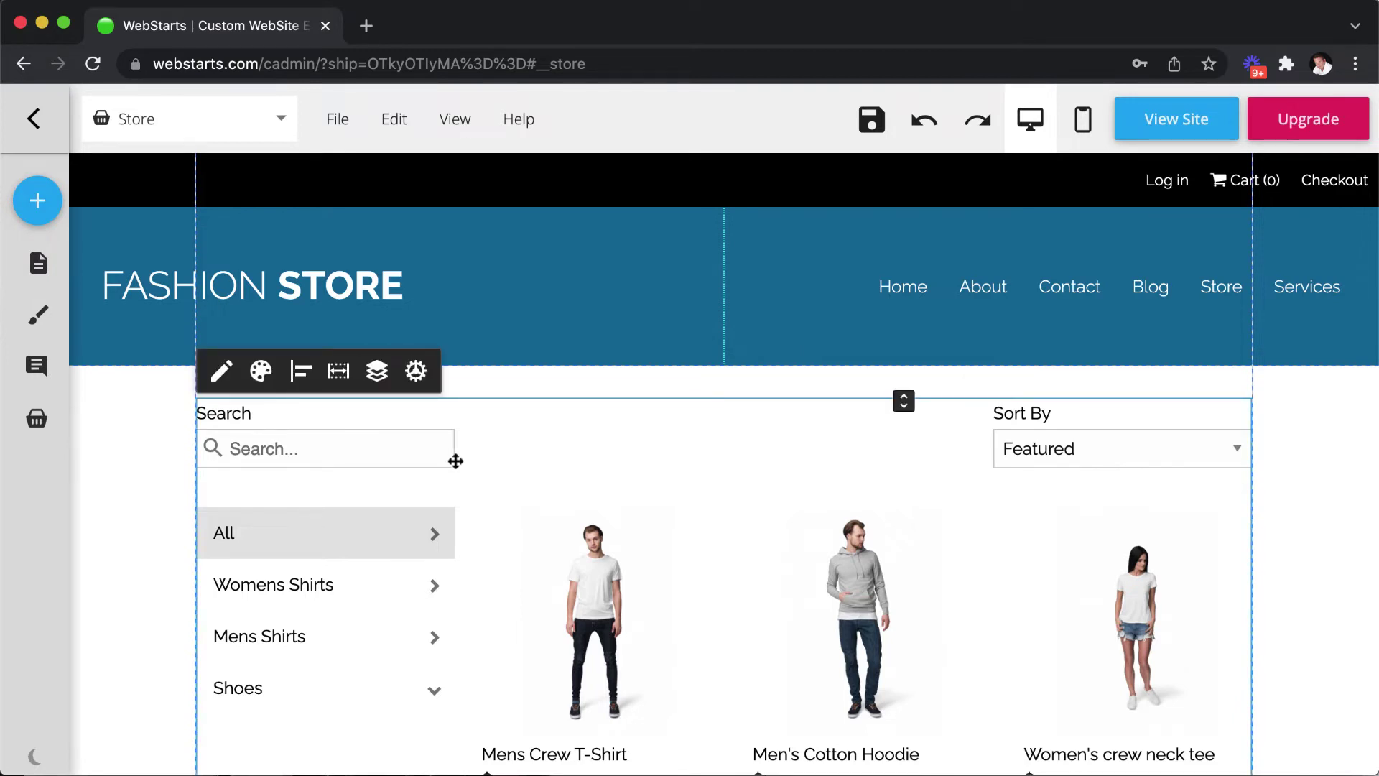
scroll(542, 471, "down", 1)
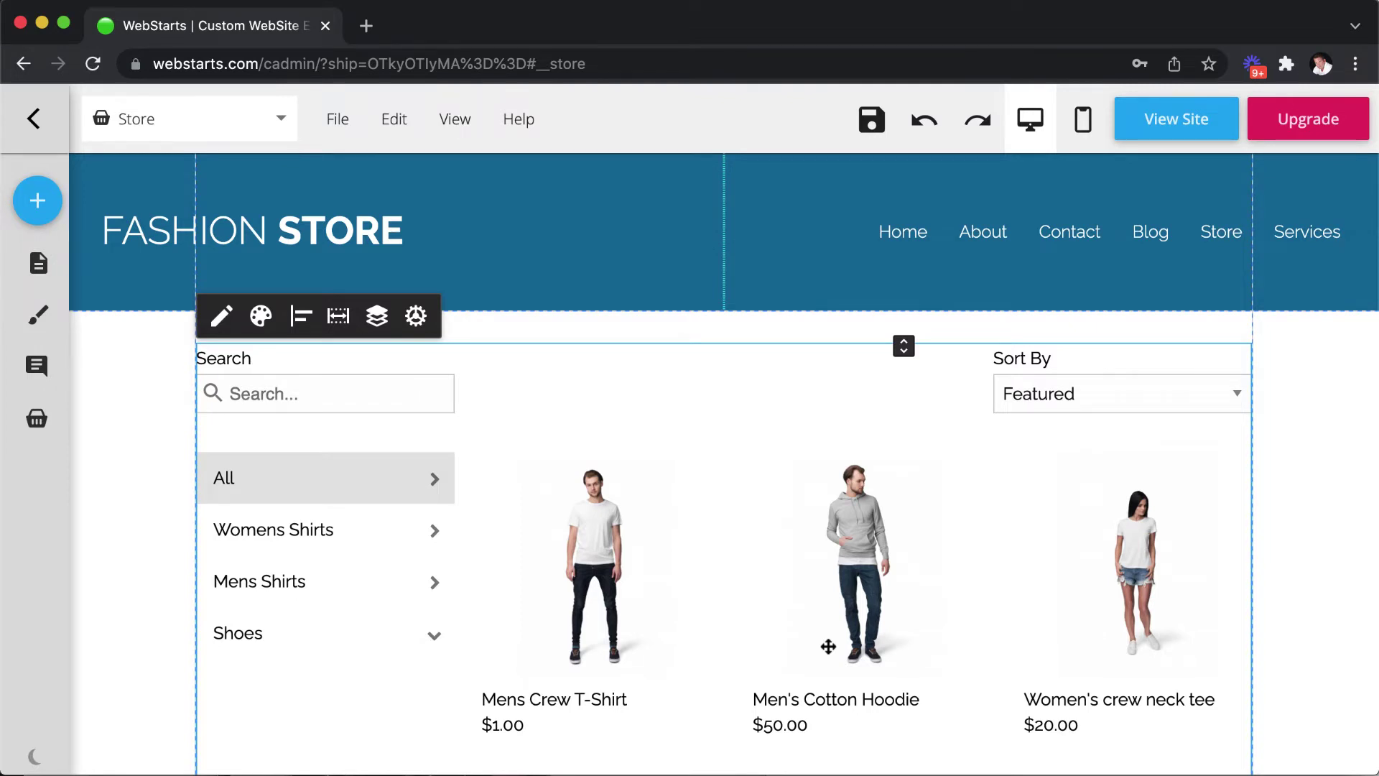
scroll(827, 647, "down", 1)
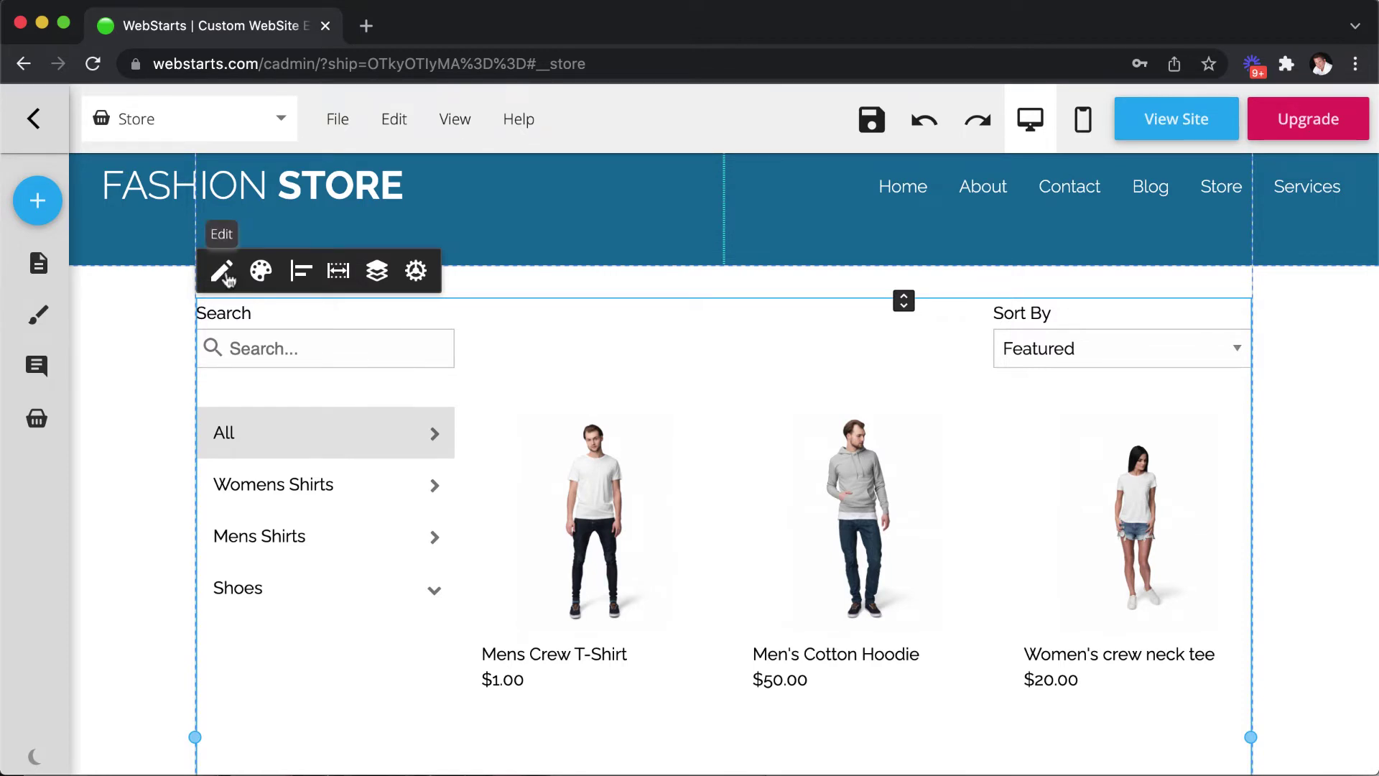
left_click(224, 273)
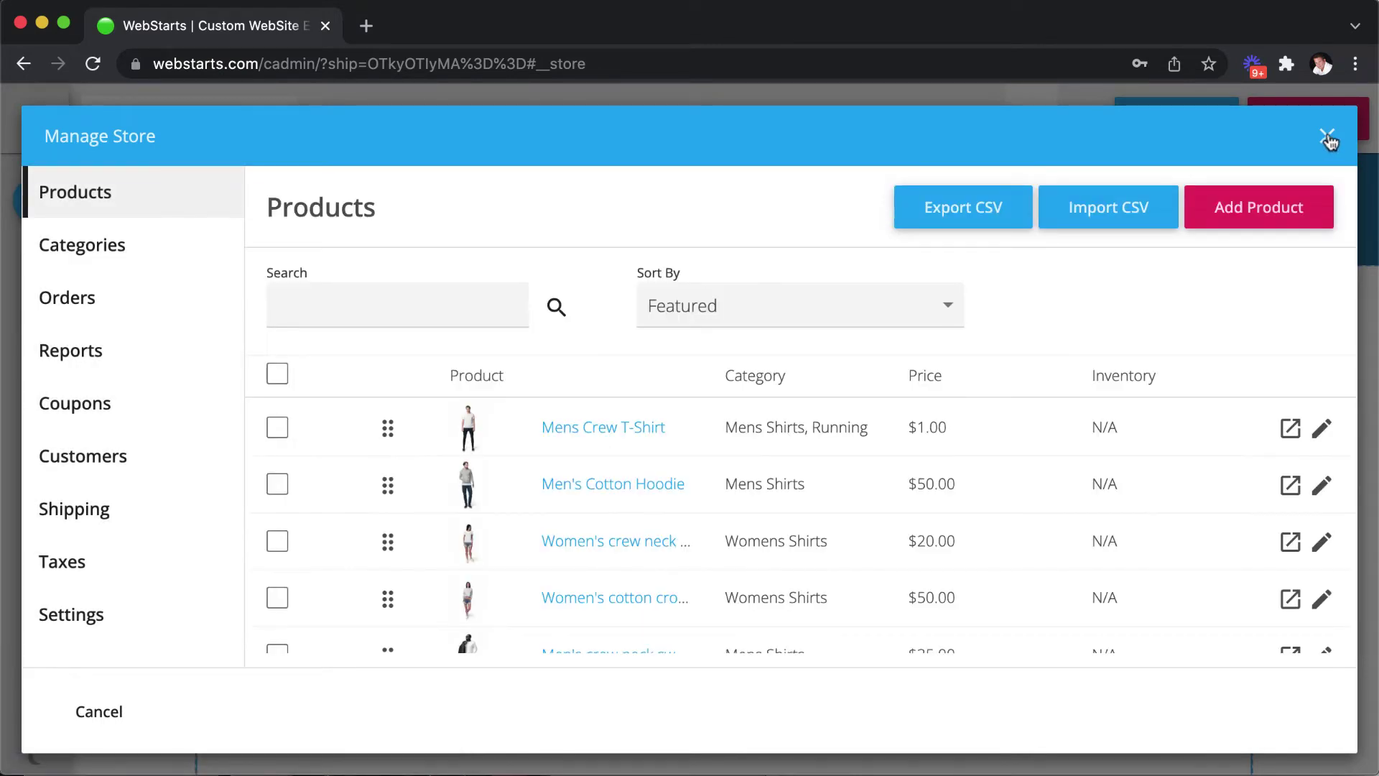
left_click(1326, 136)
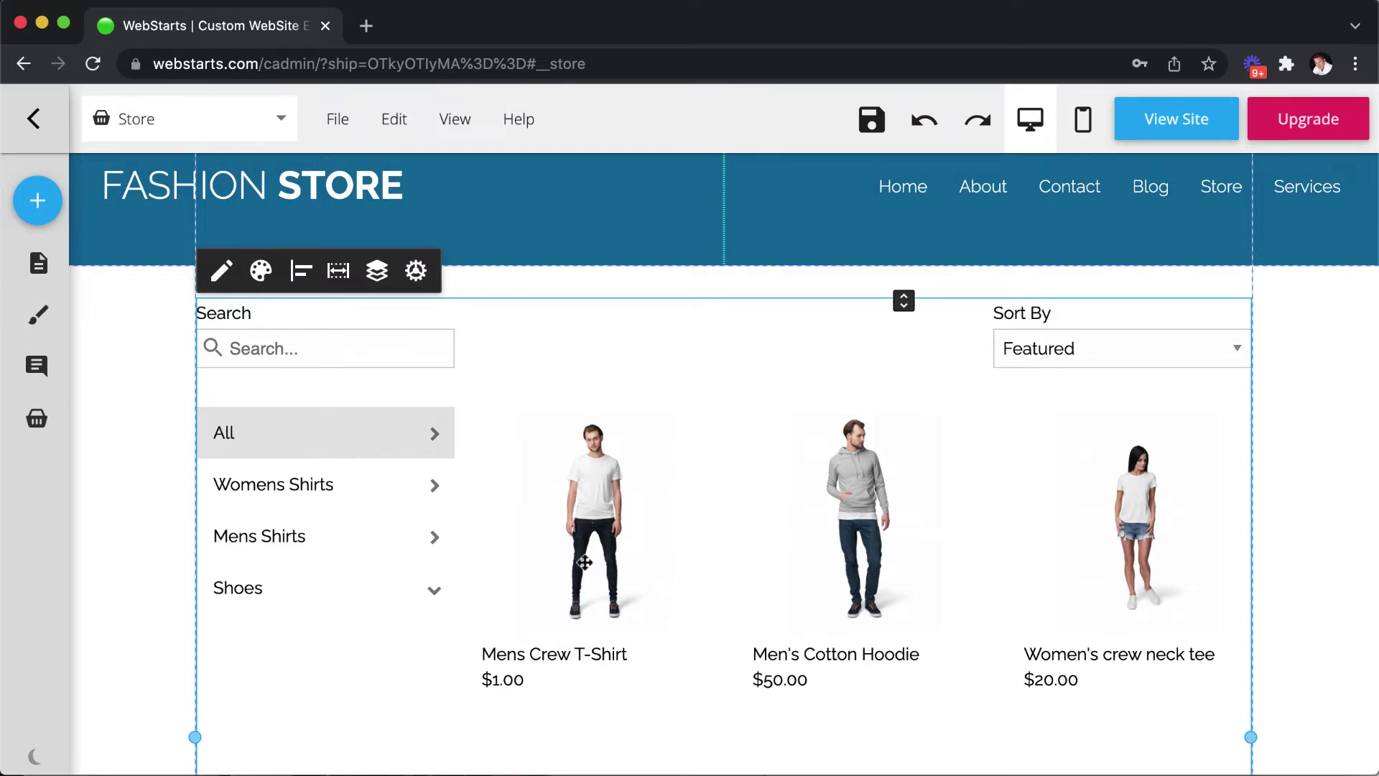
- In the Store Page styles, try the Mystery Quest font, then restore Raleway
left_click(261, 270)
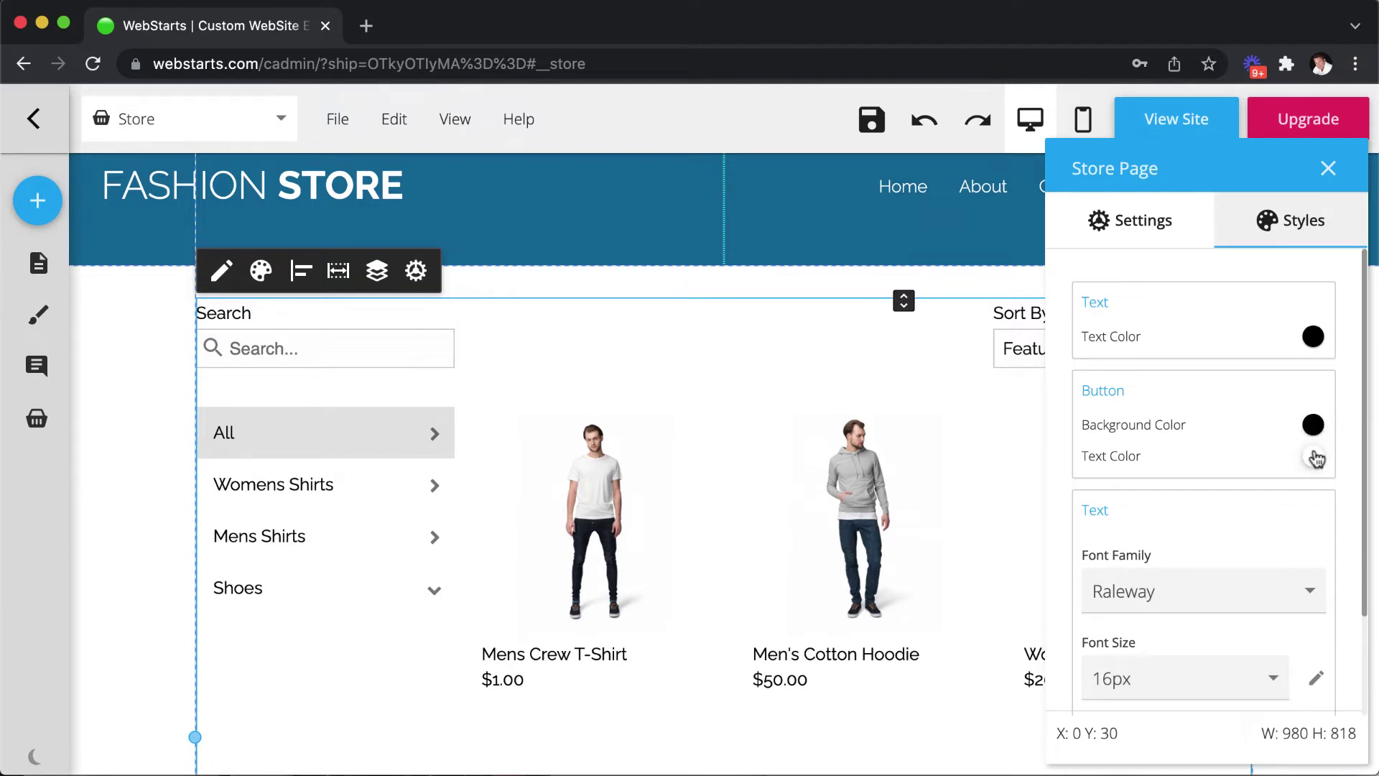
scroll(1280, 506, "down", 3)
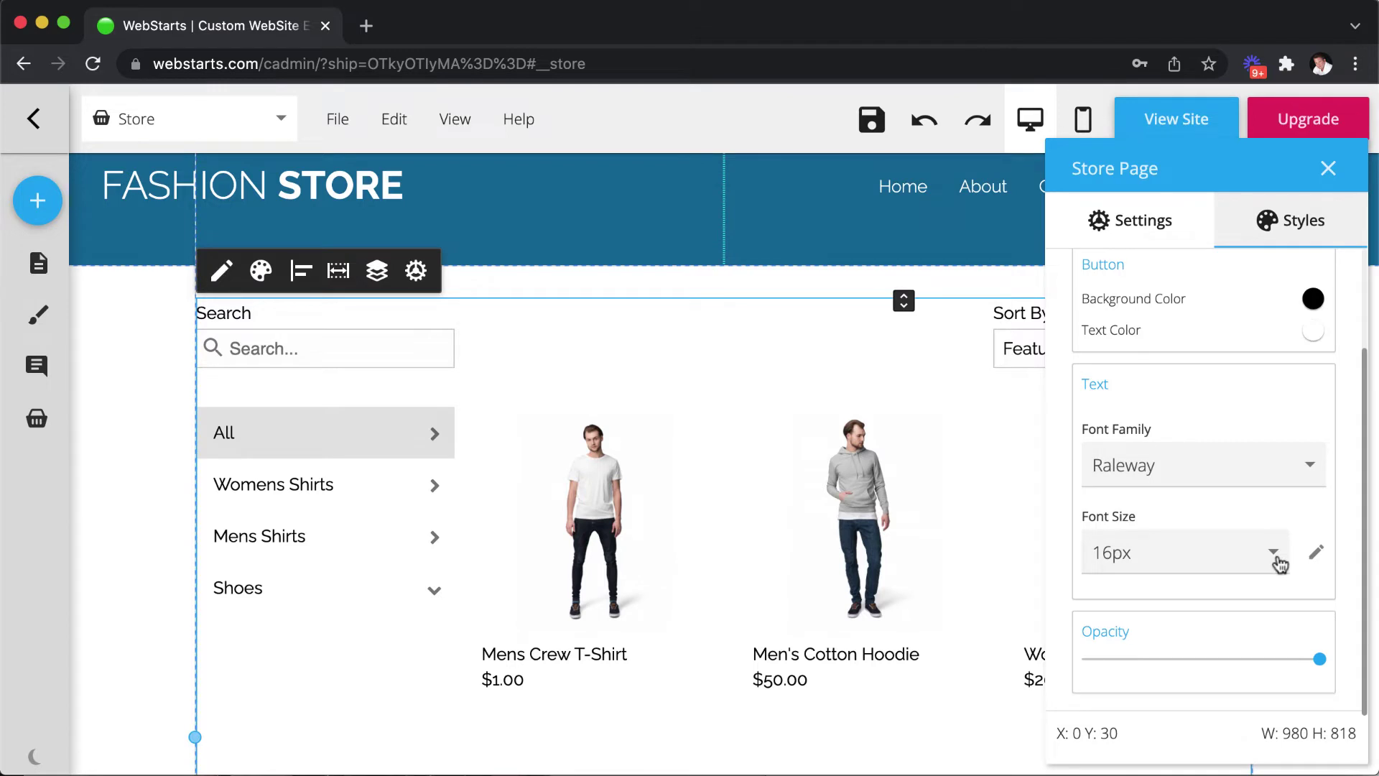
left_click(1308, 471)
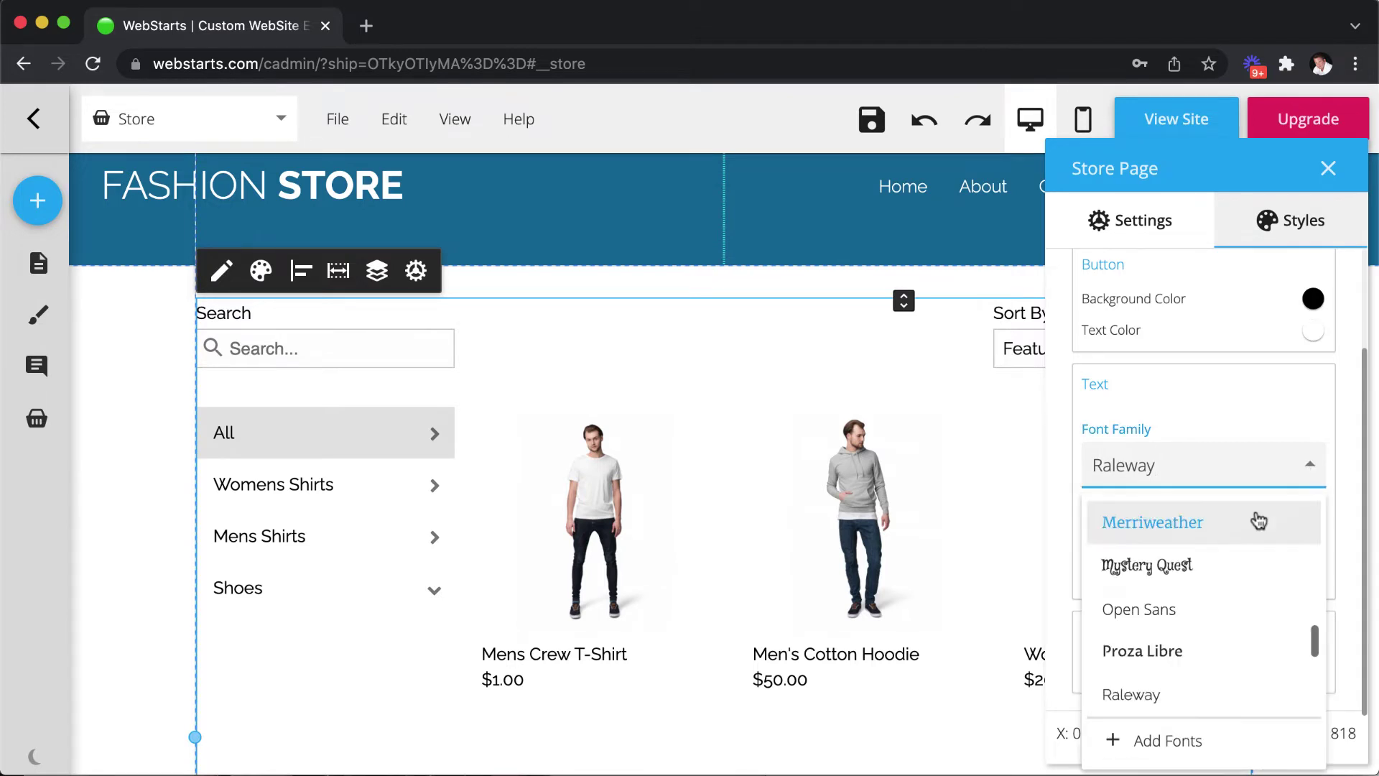
left_click(1219, 573)
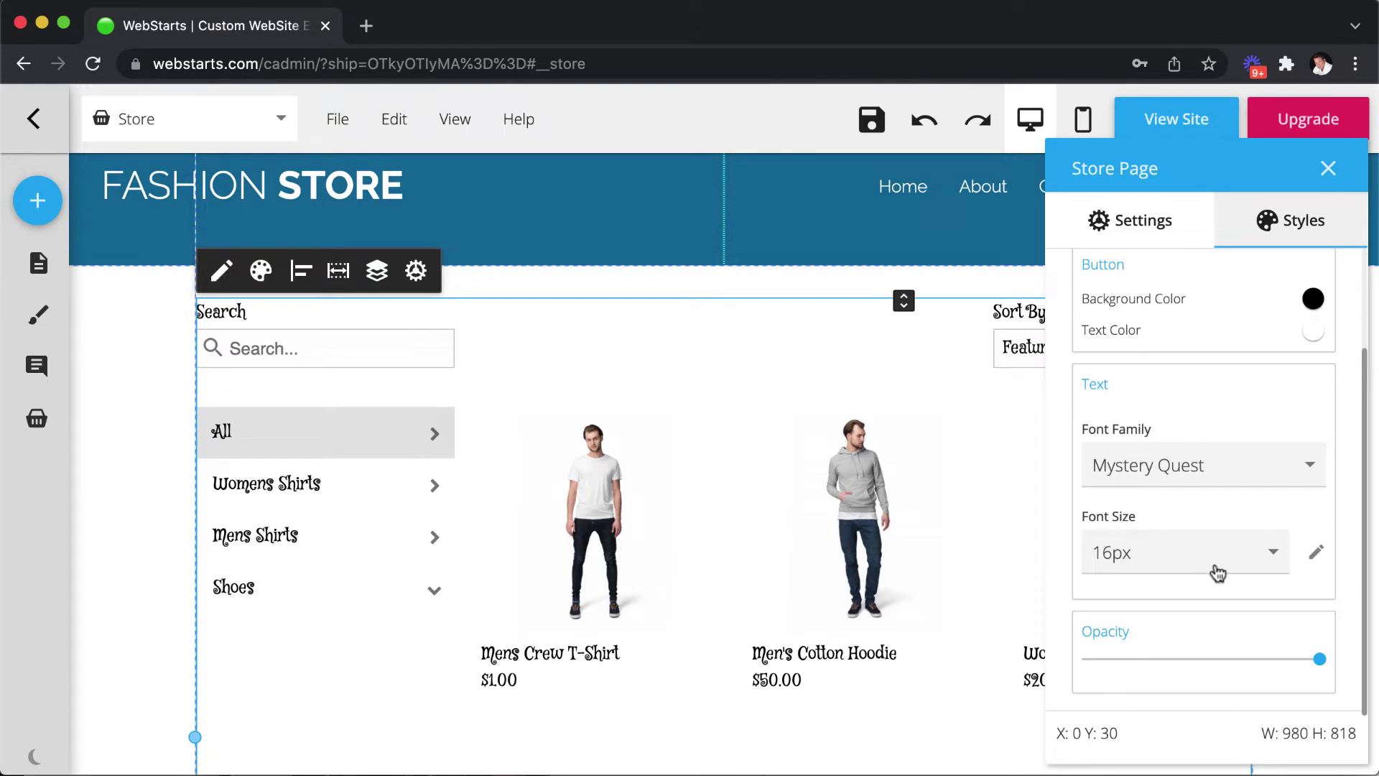
left_click(1311, 465)
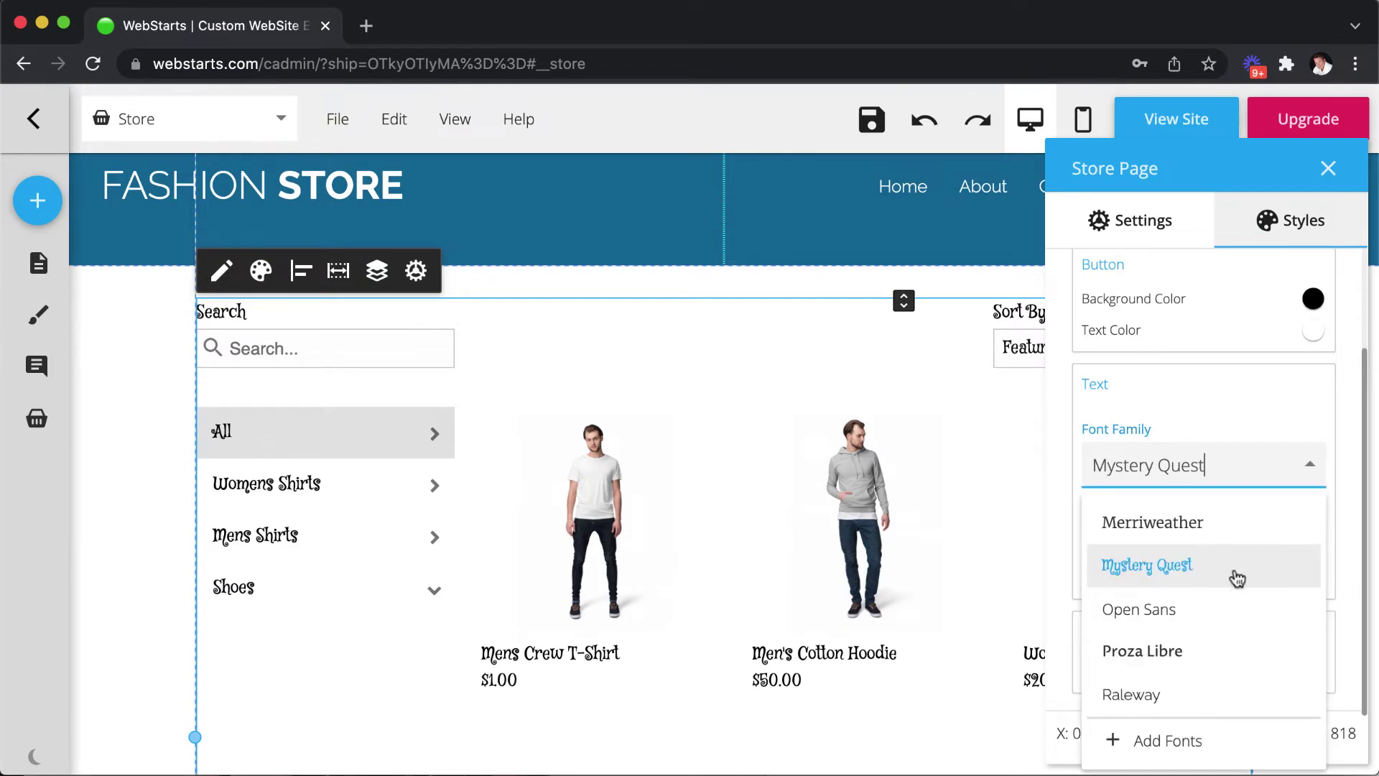
scroll(1236, 578, "down", 1)
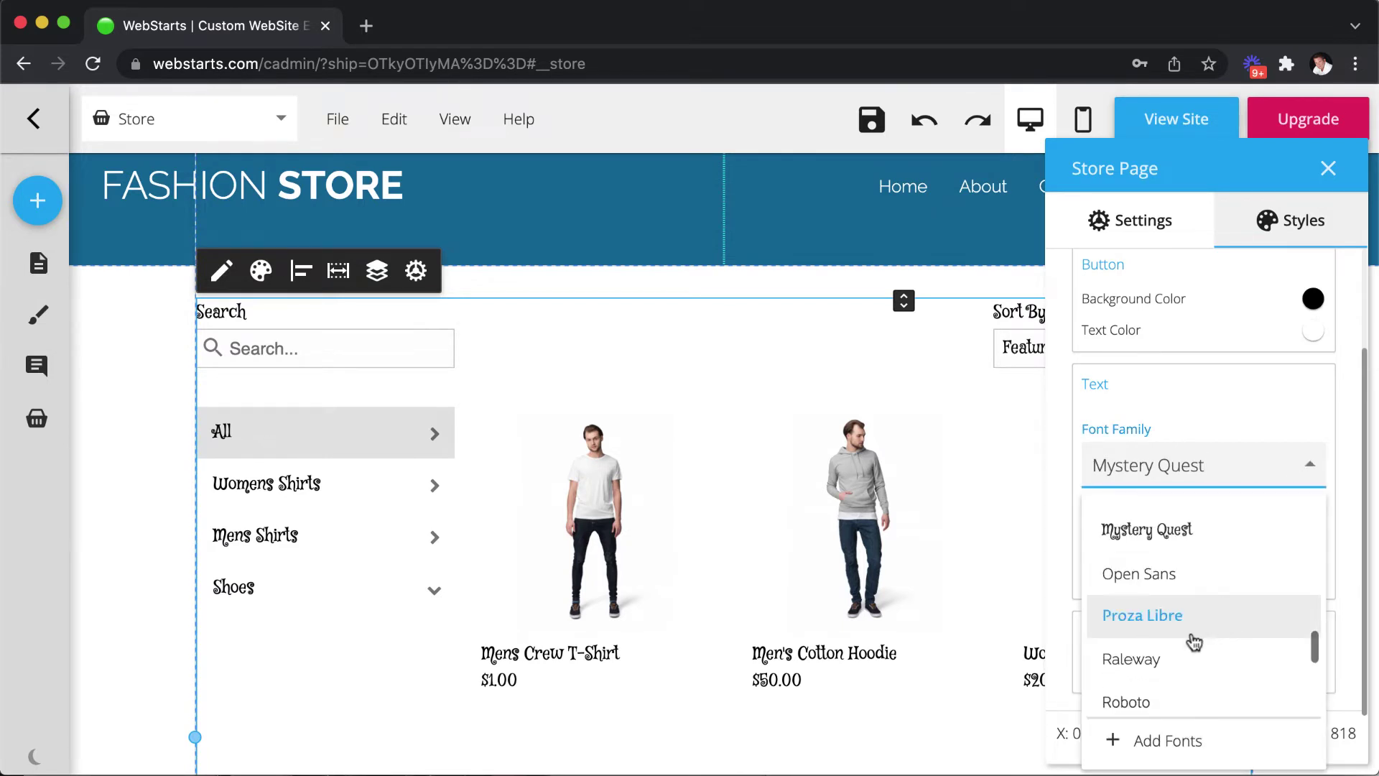
left_click(1125, 656)
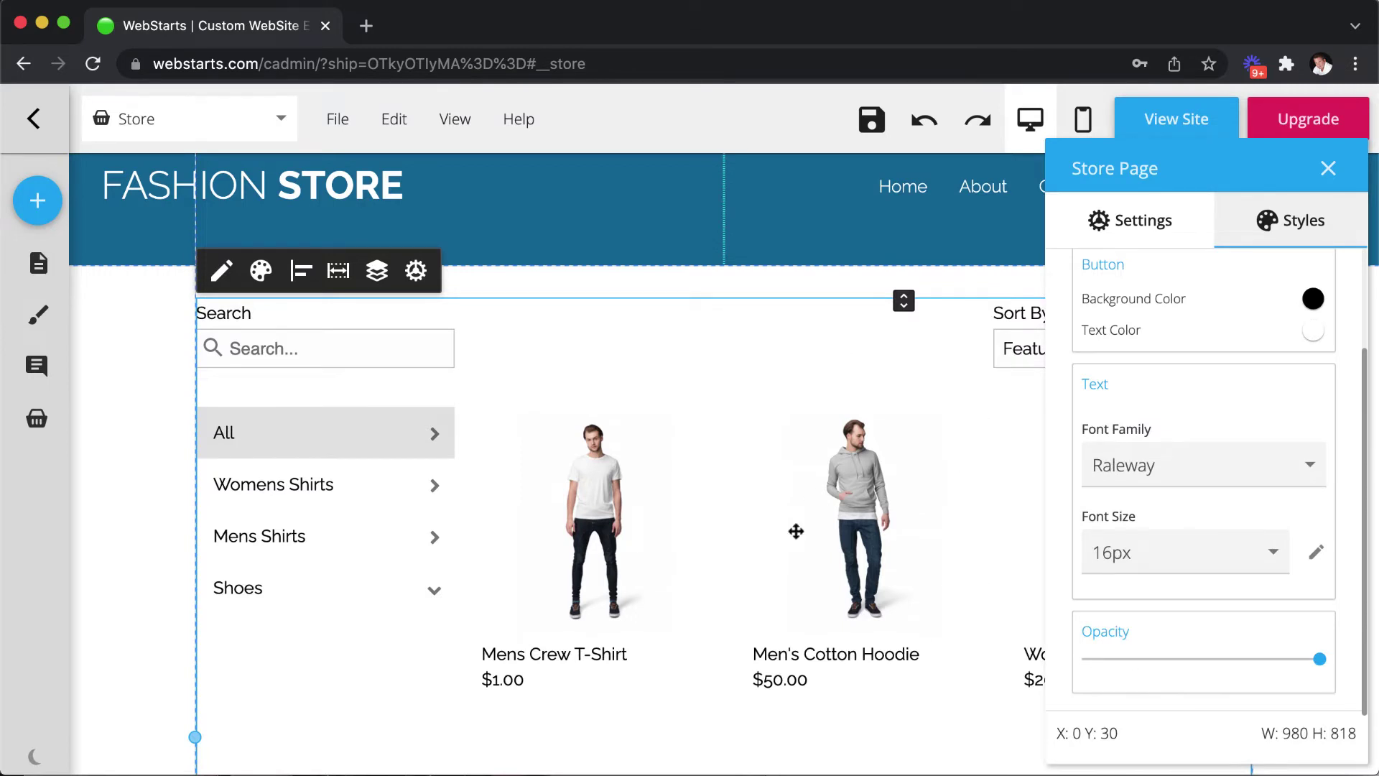
- Try 4, 5 and 2 product columns in the grid settings, ending at 3 columns
left_click(1131, 229)
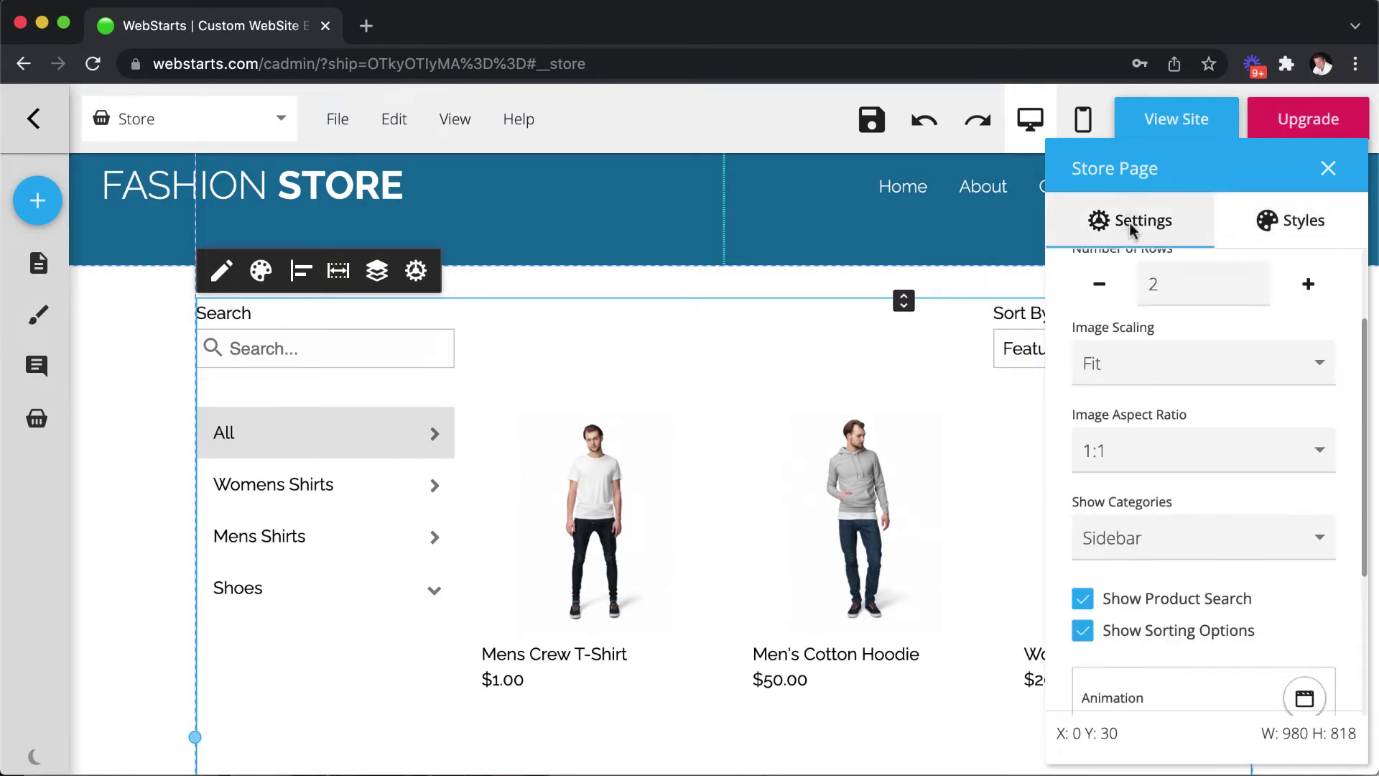
scroll(1149, 413, "up", 2)
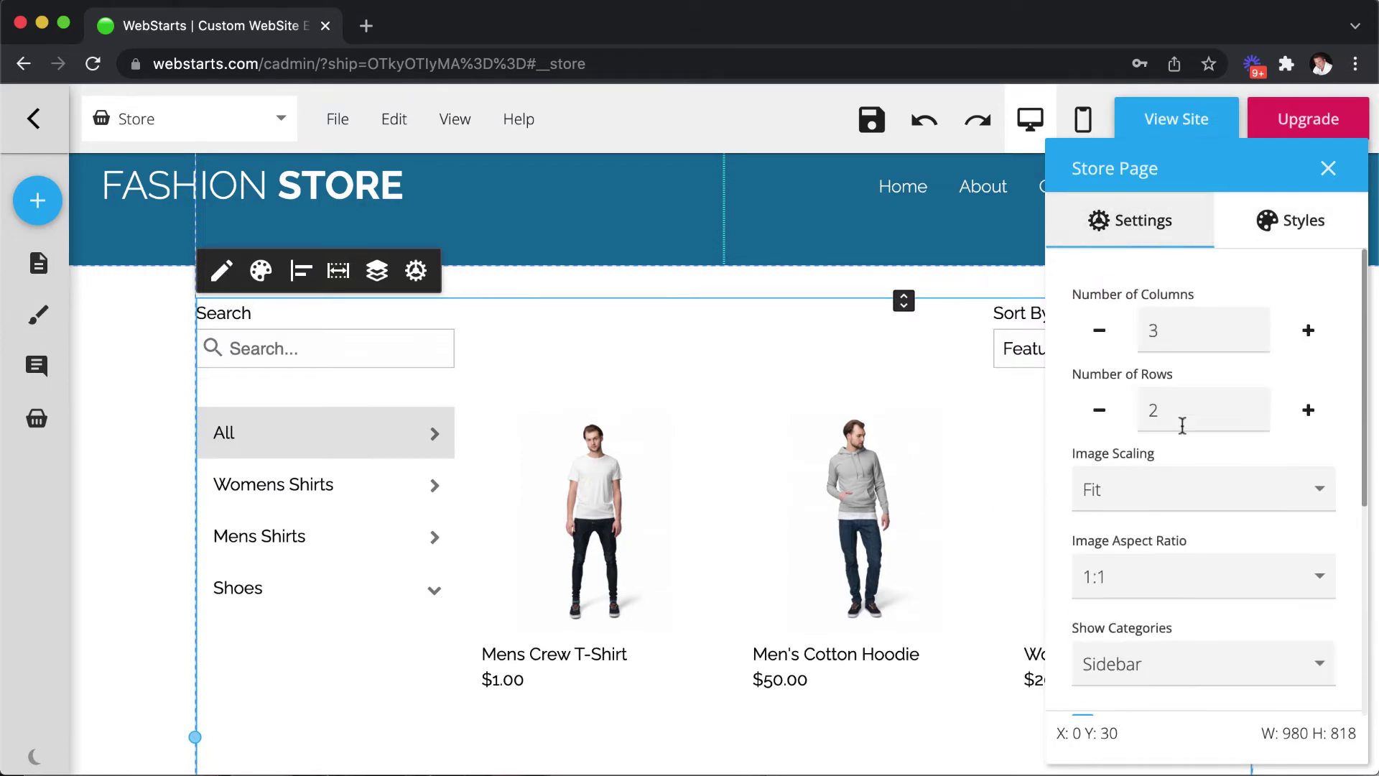
left_click(1292, 344)
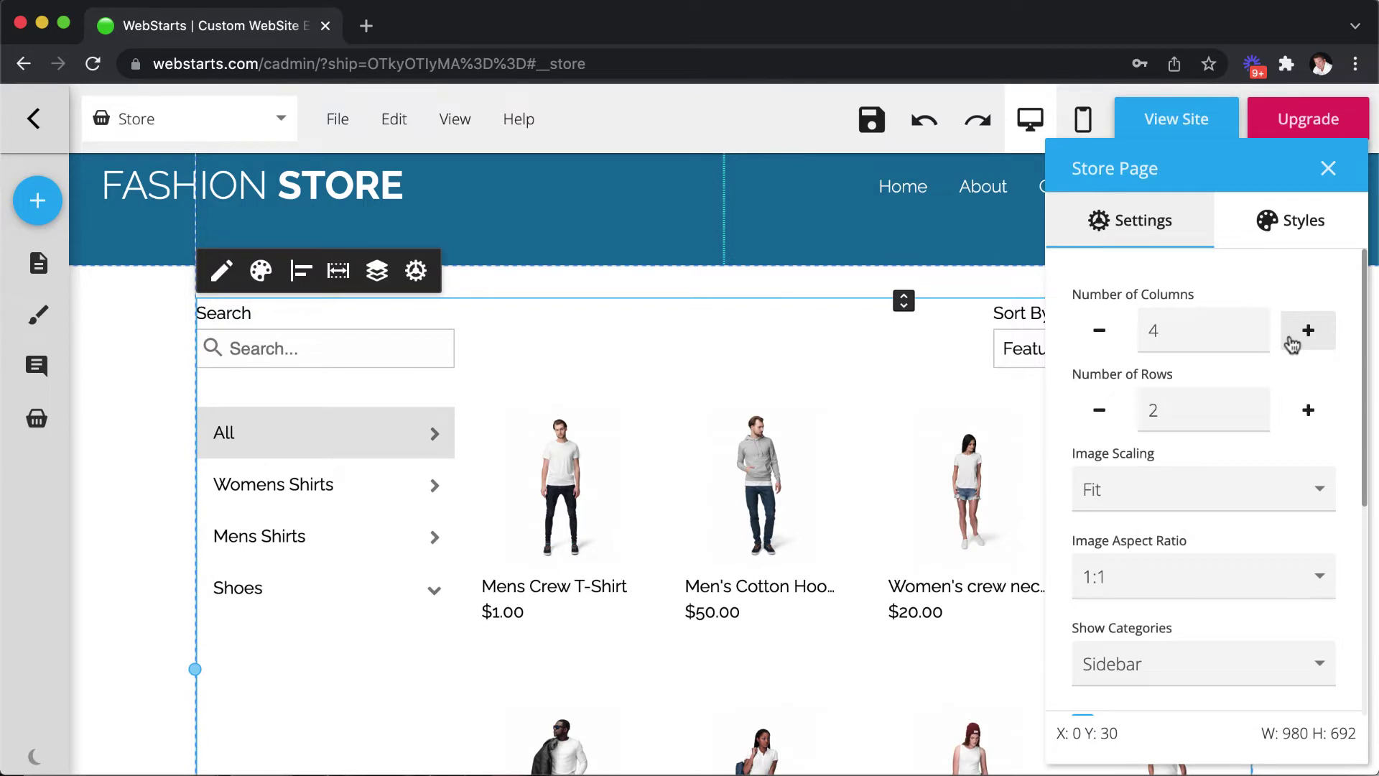
left_click(1292, 344)
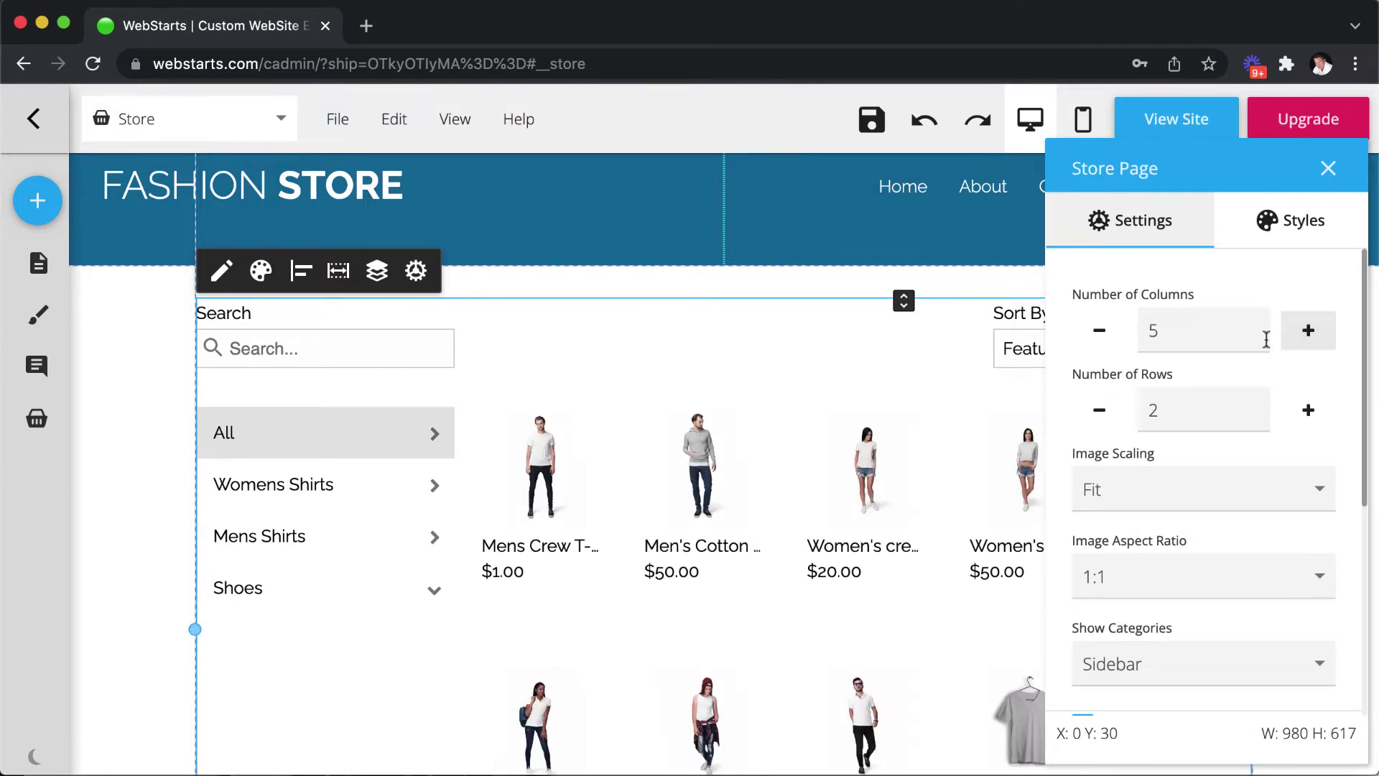
left_click(1099, 334)
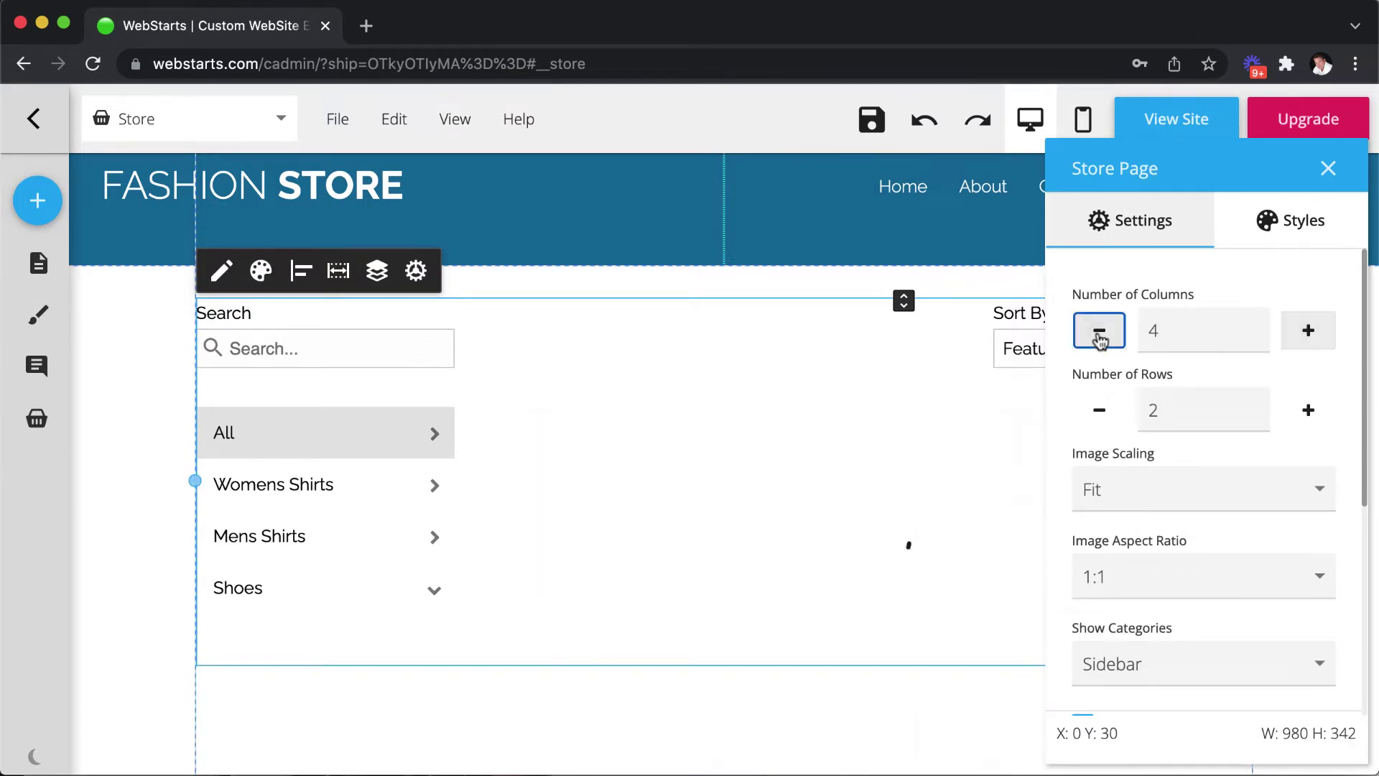
left_click(1100, 334)
left_click(1099, 334)
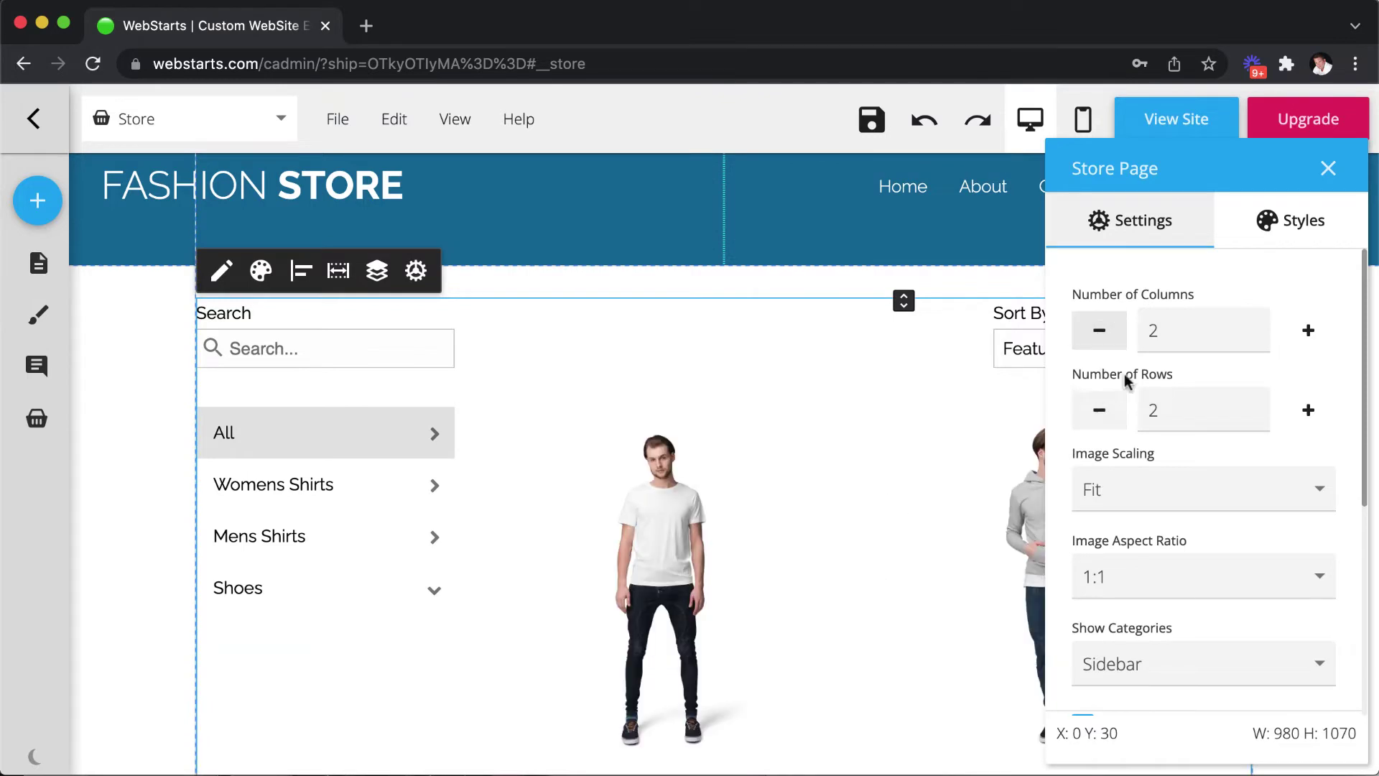
left_click(1292, 334)
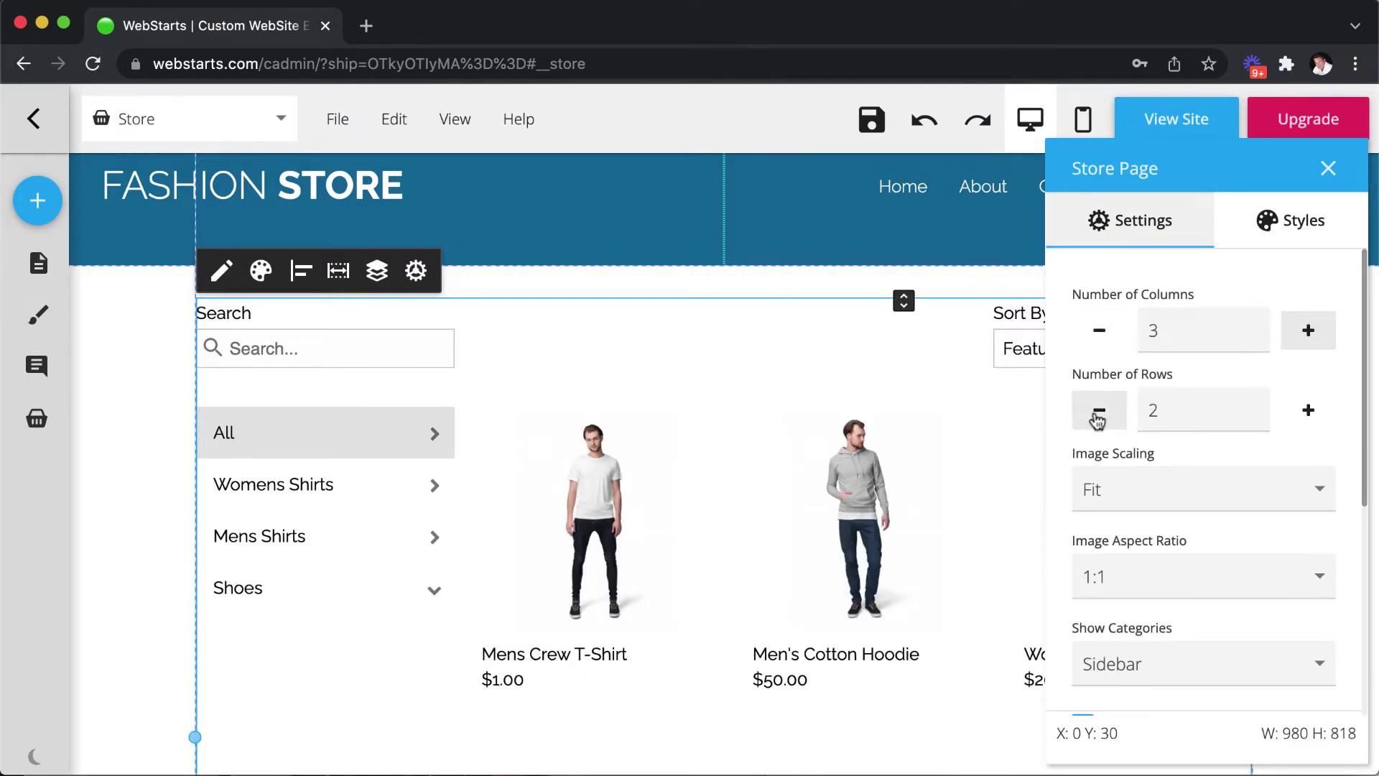
- Test a third row of products, then set the grid back to 2 rows
scroll(1149, 431, "down", 1)
left_click(1309, 367)
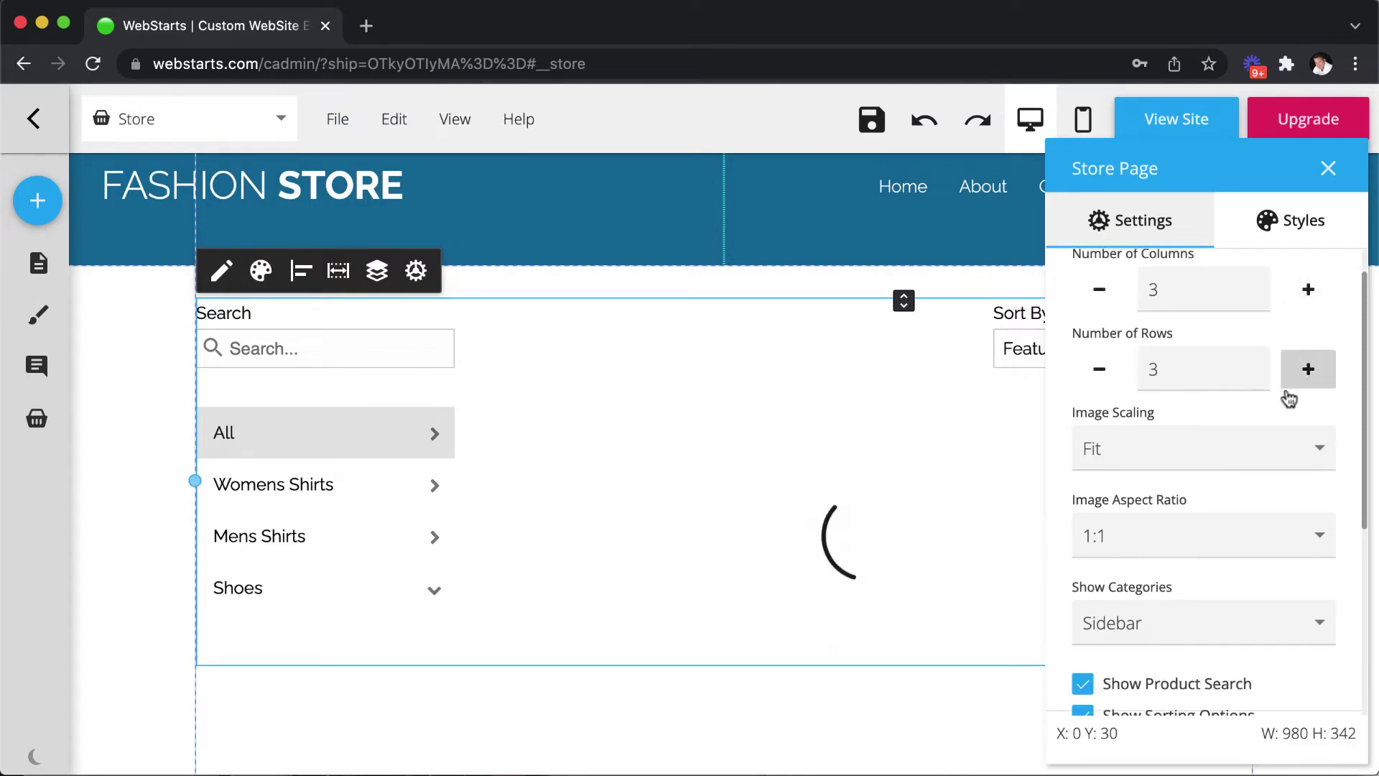
scroll(1149, 452, "down", 1)
scroll(1082, 471, "down", 4)
scroll(945, 477, "down", 8)
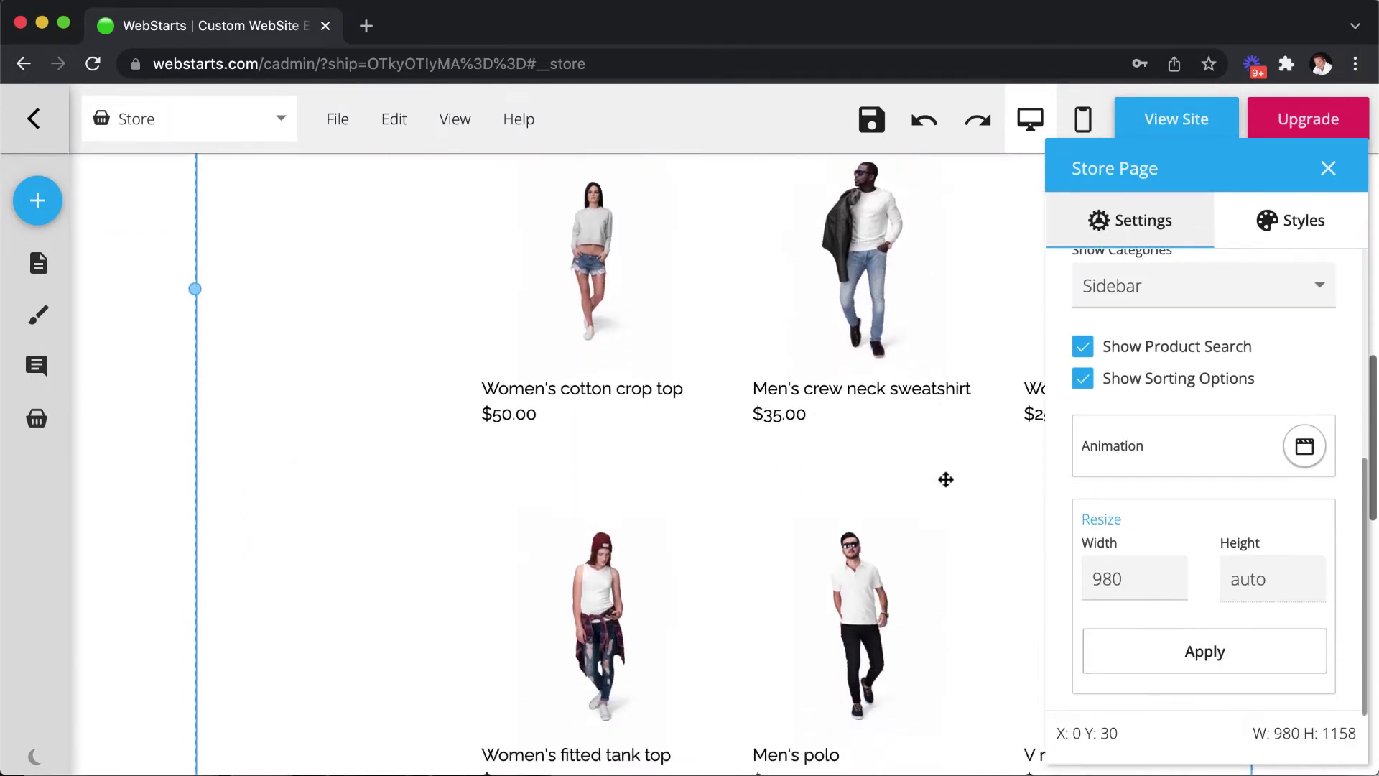
scroll(945, 477, "up", 6)
scroll(945, 477, "up", 3)
scroll(1278, 468, "up", 5)
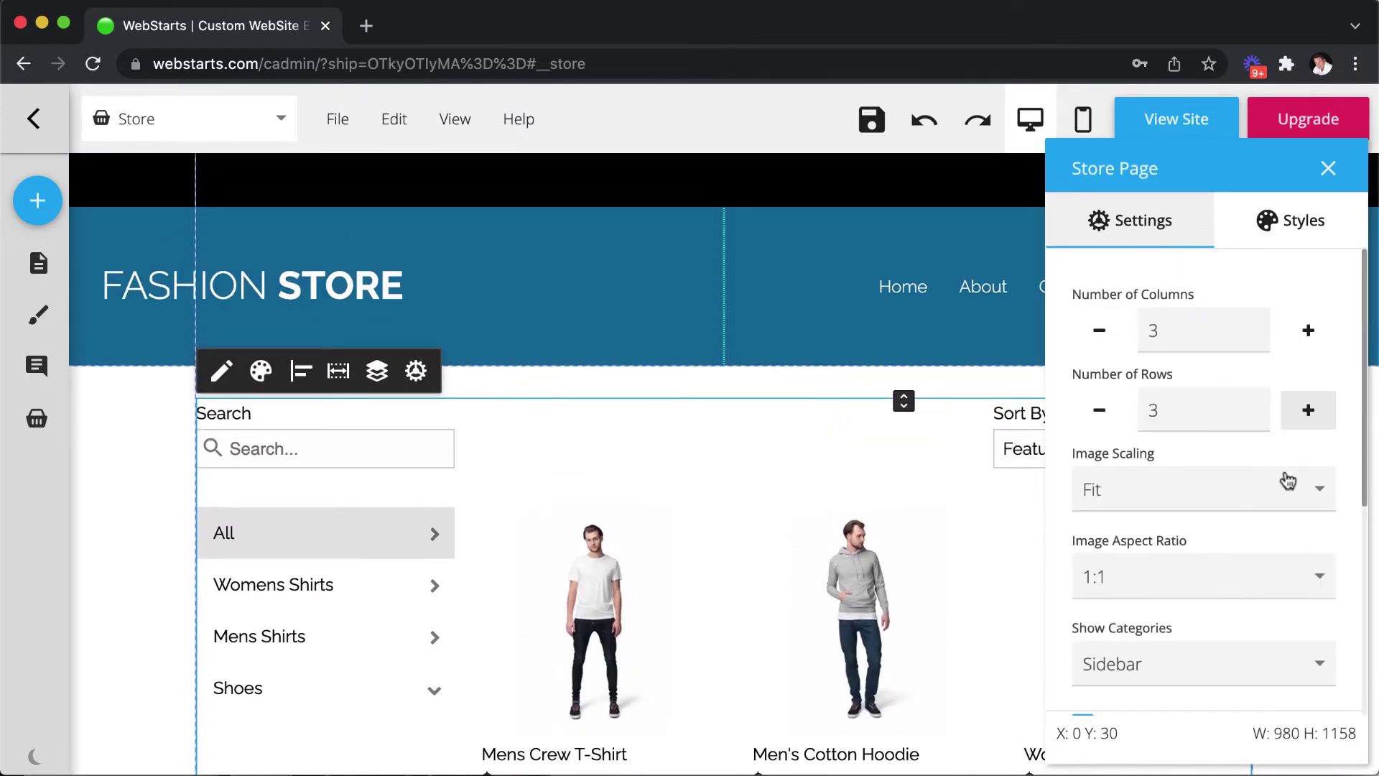
left_click(1099, 410)
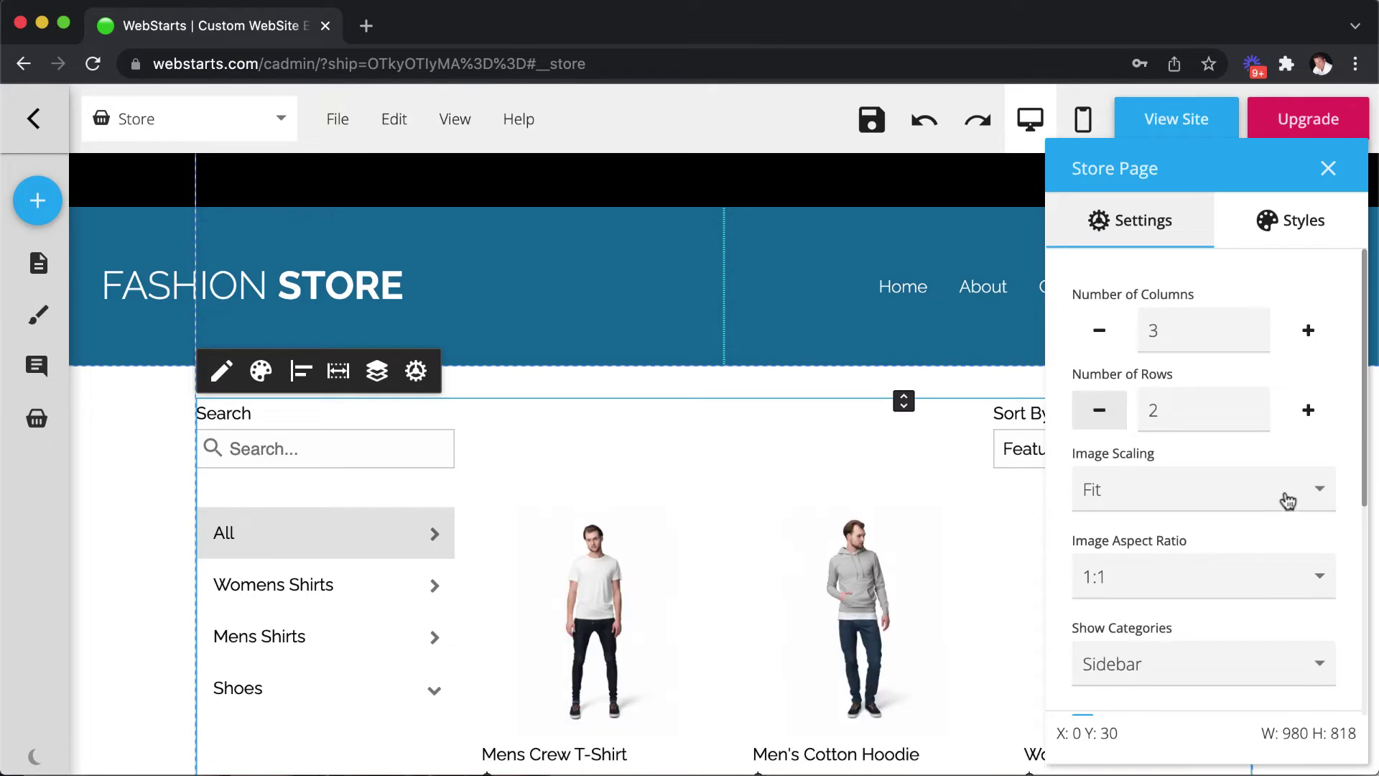
scroll(1290, 514, "down", 1)
scroll(1291, 514, "down", 2)
left_click(1321, 327)
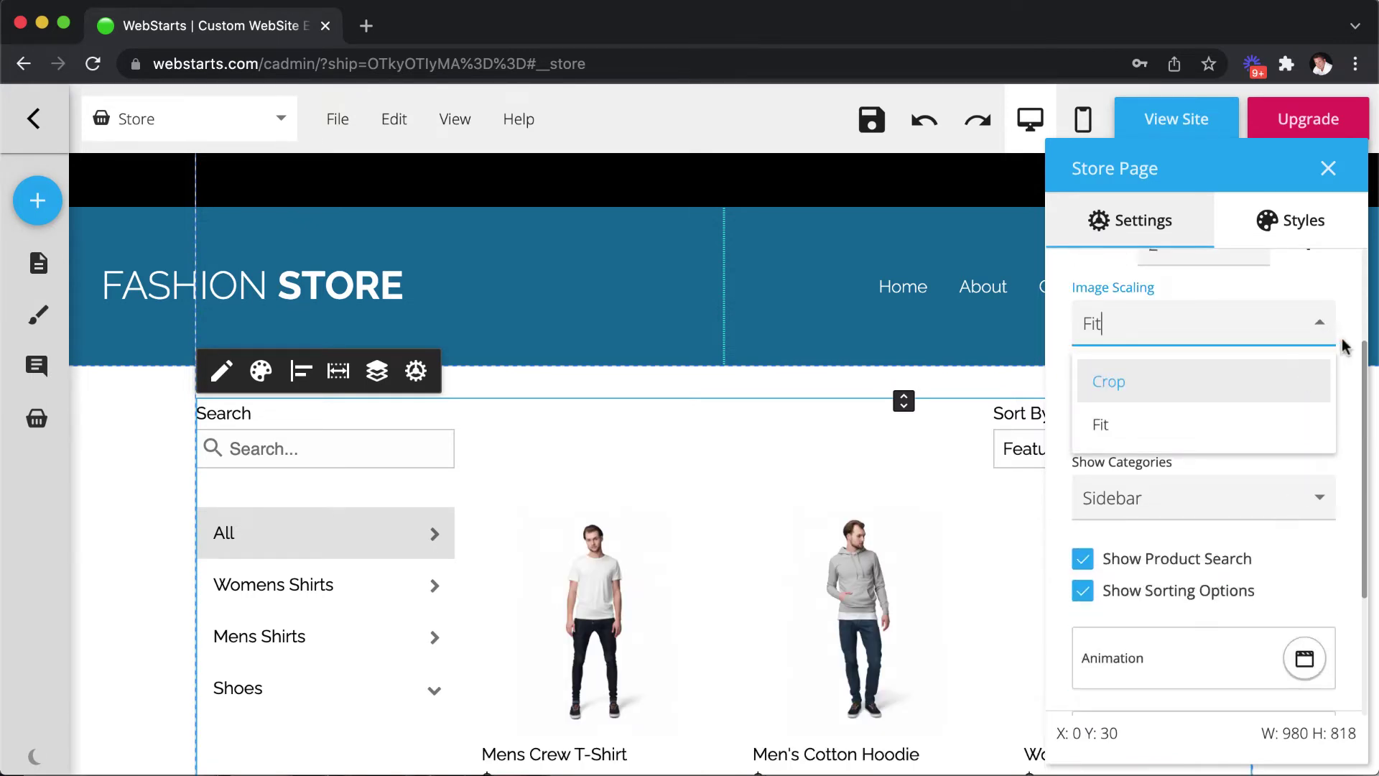
left_click(1261, 397)
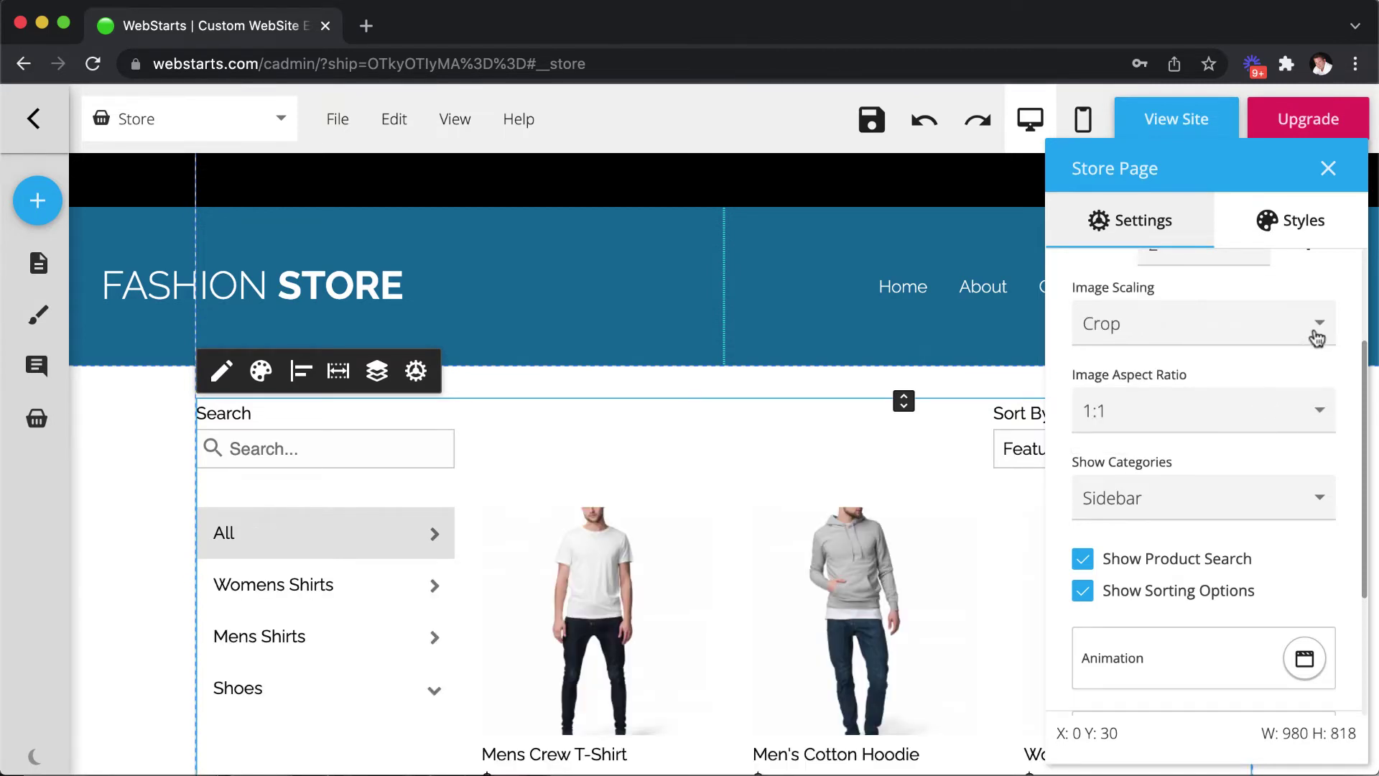
left_click(1317, 337)
left_click(1262, 424)
left_click(1267, 424)
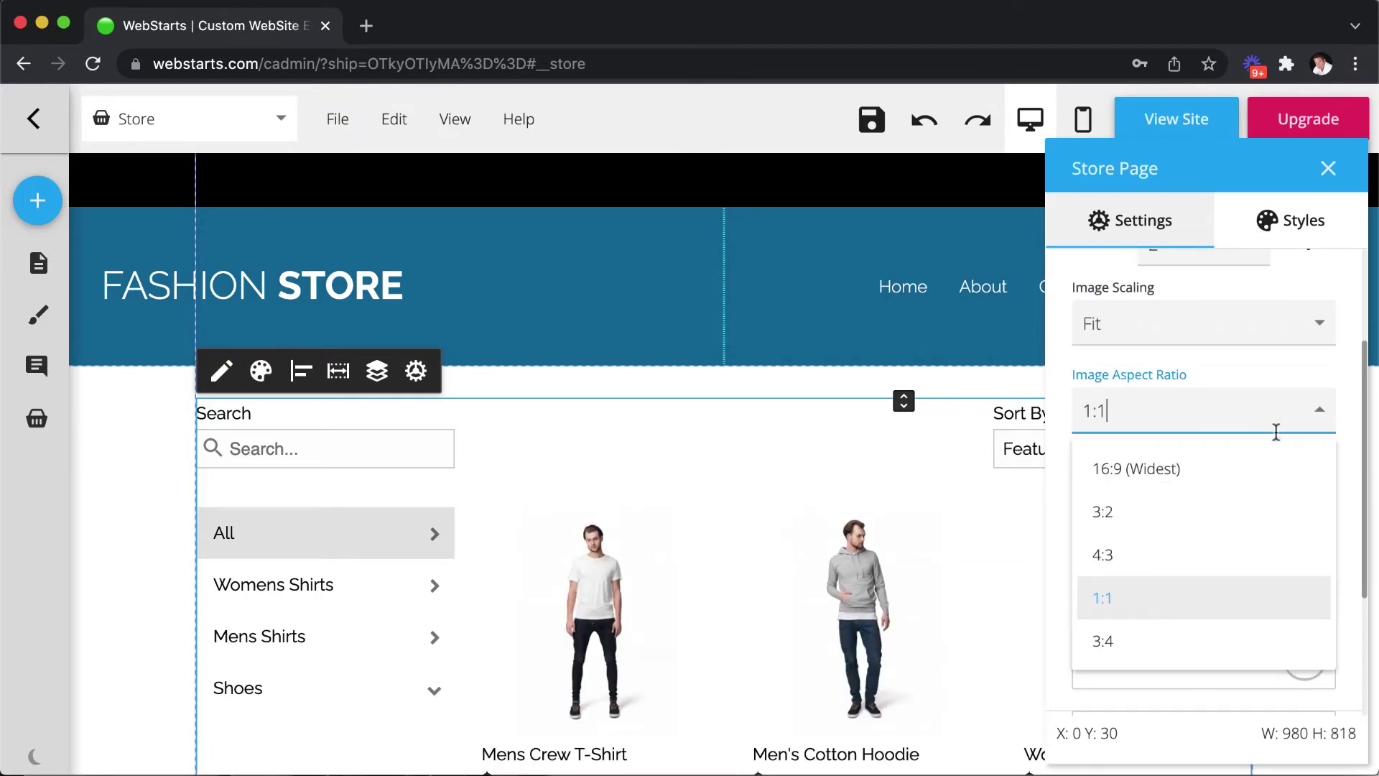
scroll(1272, 436, "up", 1)
scroll(1214, 481, "down", 1)
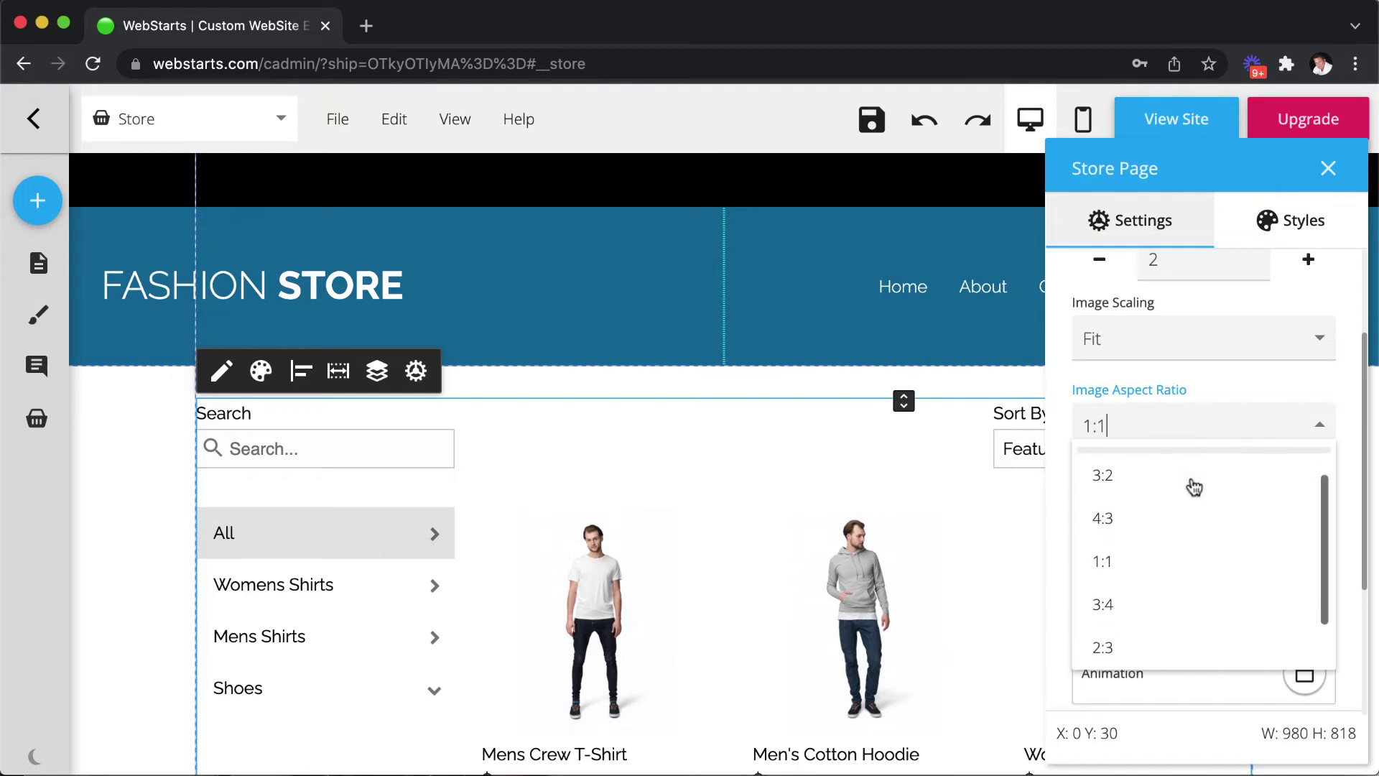
scroll(1206, 486, "up", 1)
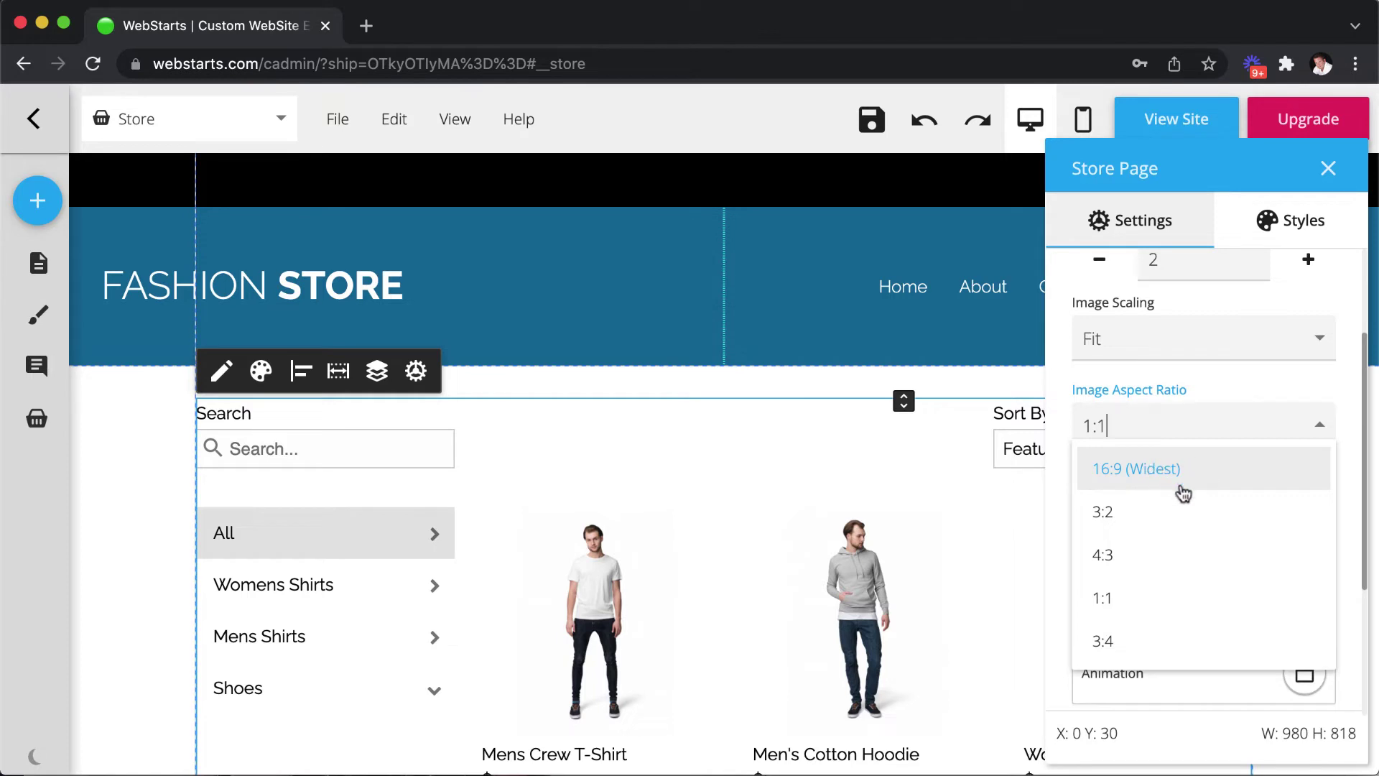
scroll(1186, 502, "down", 2)
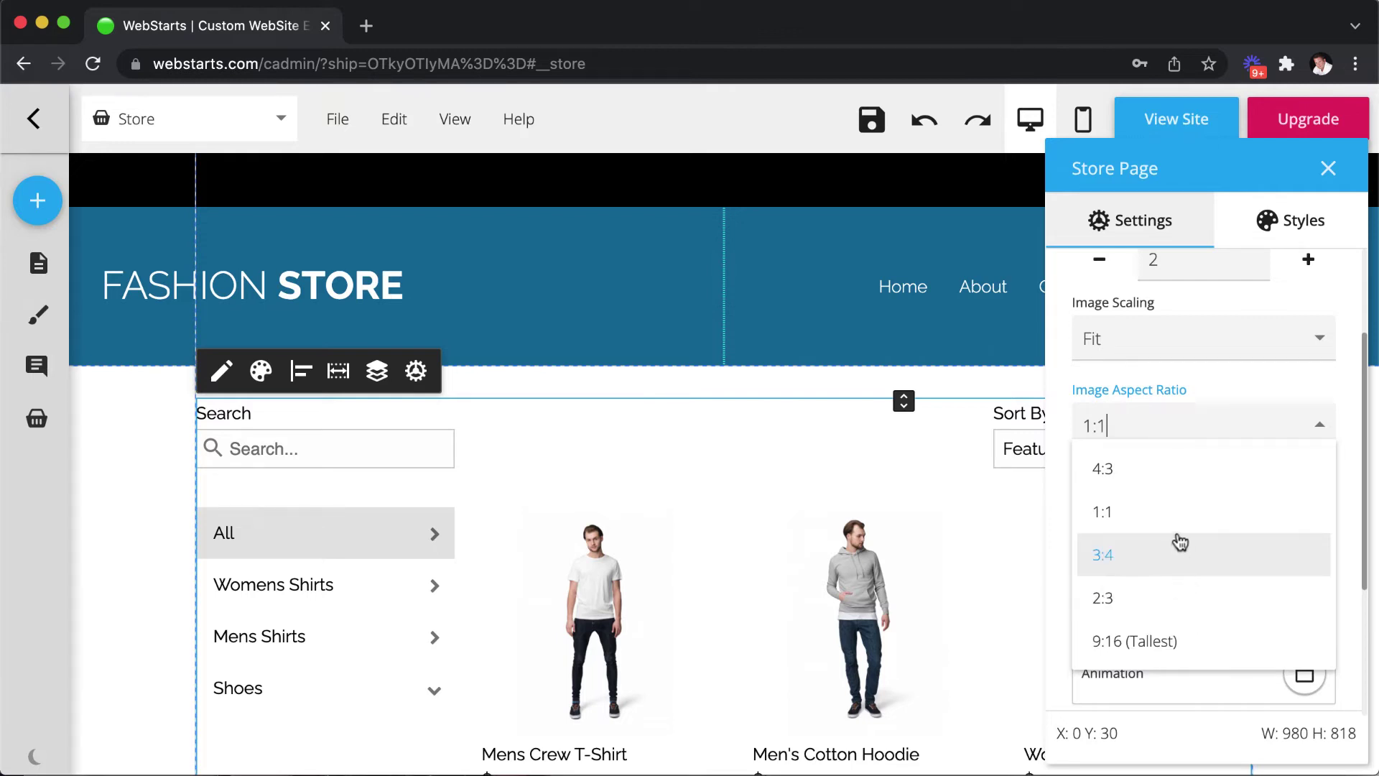
left_click(1340, 582)
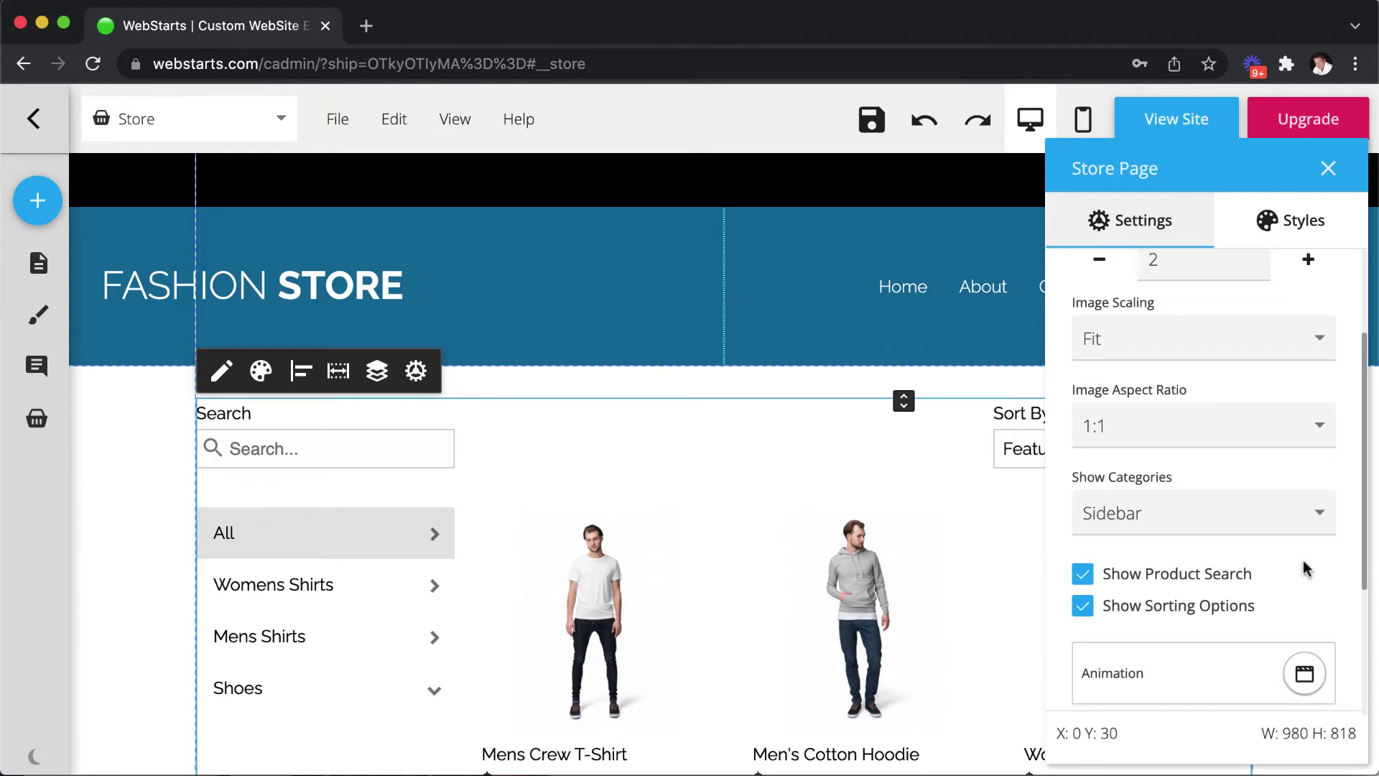
- Try hiding categories and showing them as a dropdown, then restore the sidebar category display
left_click(1319, 517)
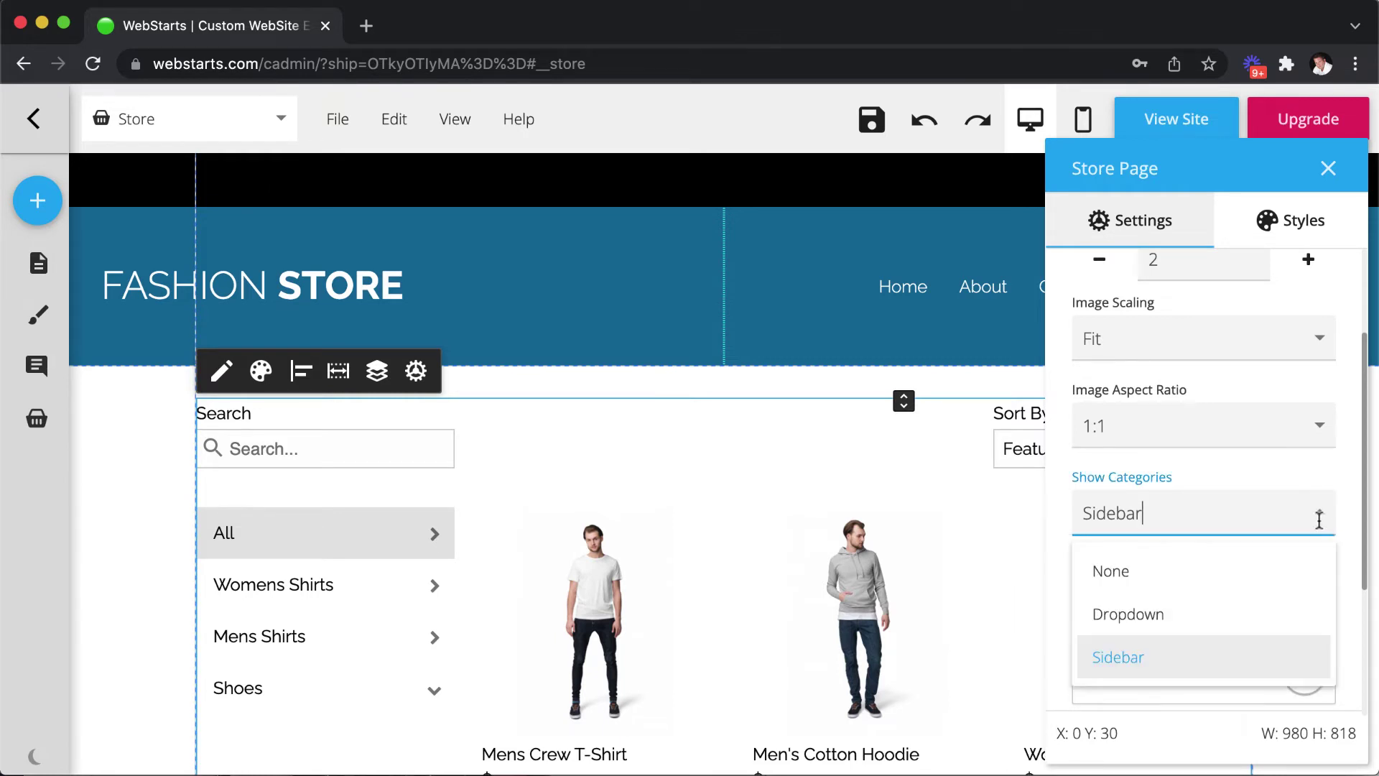
left_click(1292, 581)
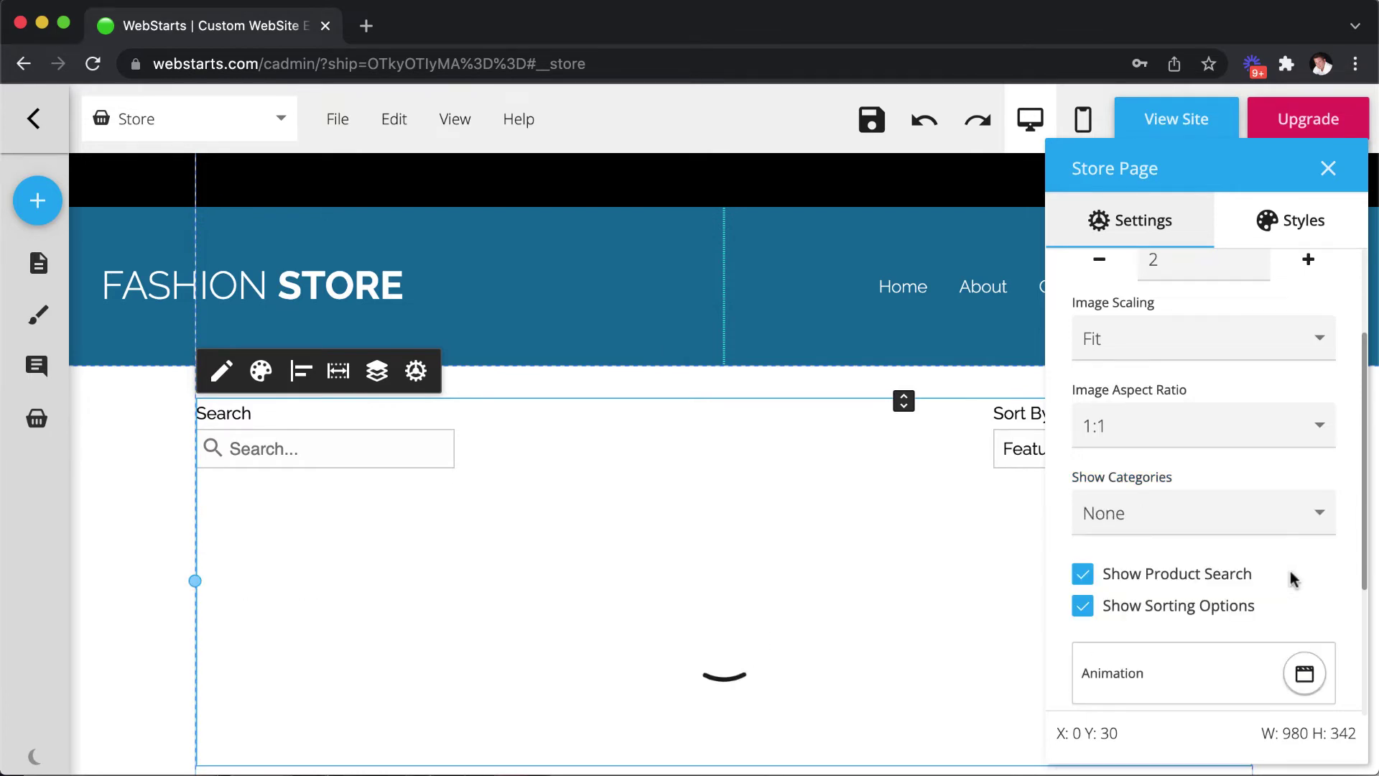
left_click(1306, 530)
left_click(1261, 613)
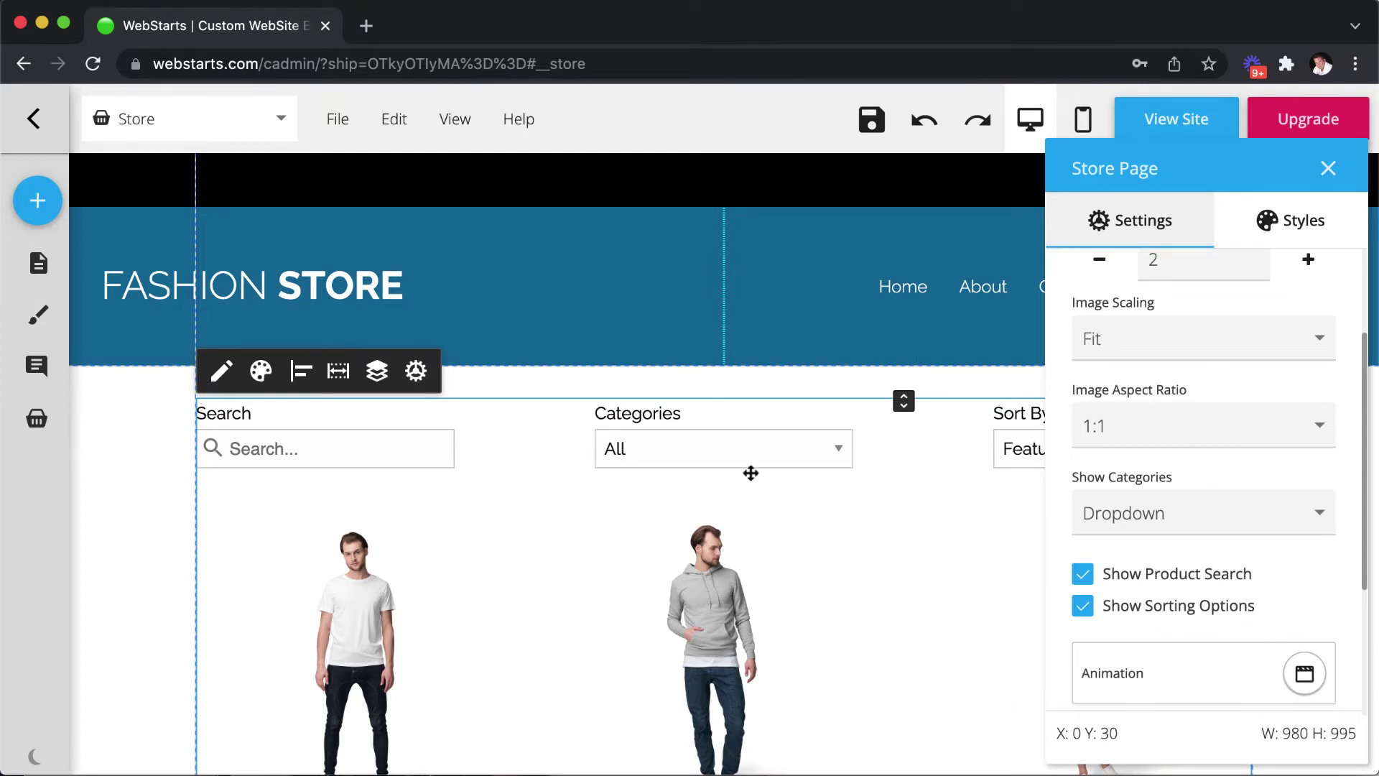
left_click(1265, 517)
left_click(1200, 650)
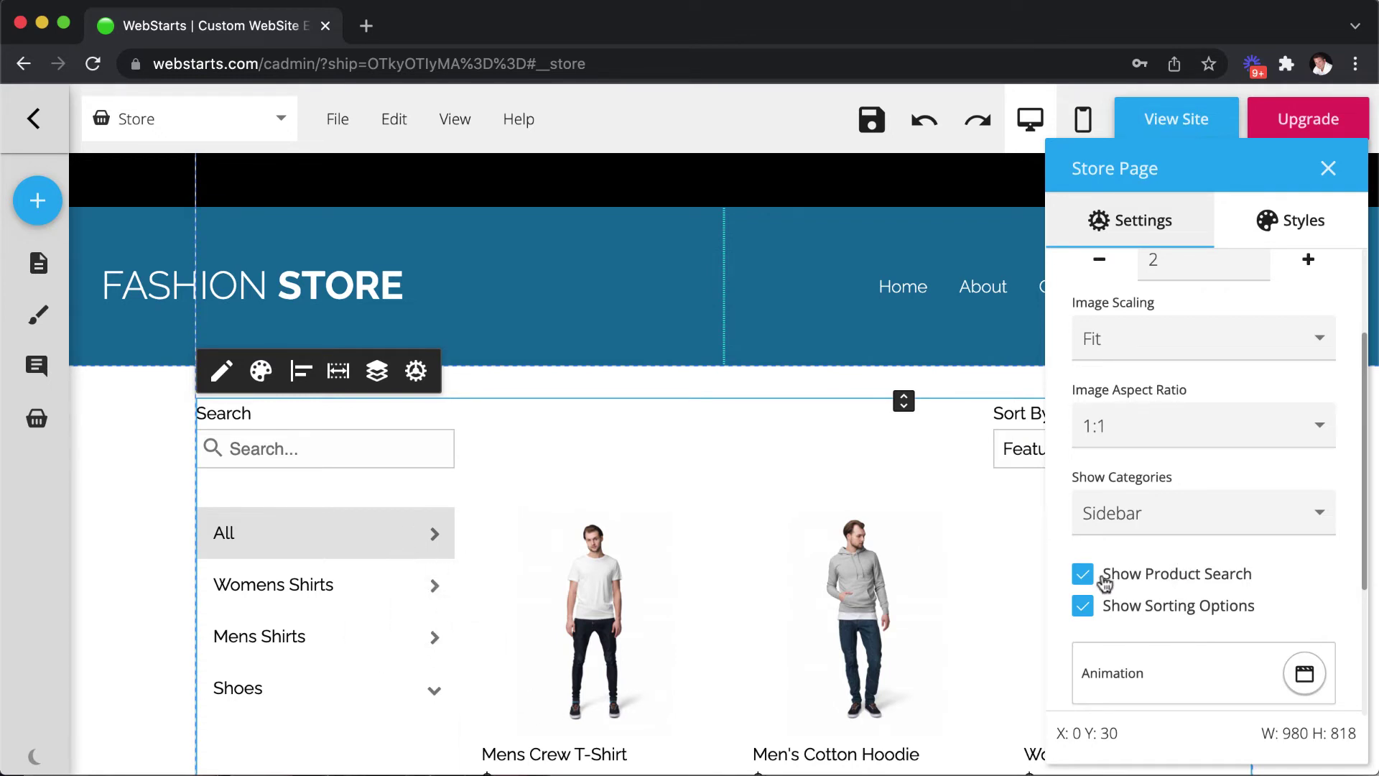
- Hide the product search box and sorting options, then undo to restore both
left_click(1083, 578)
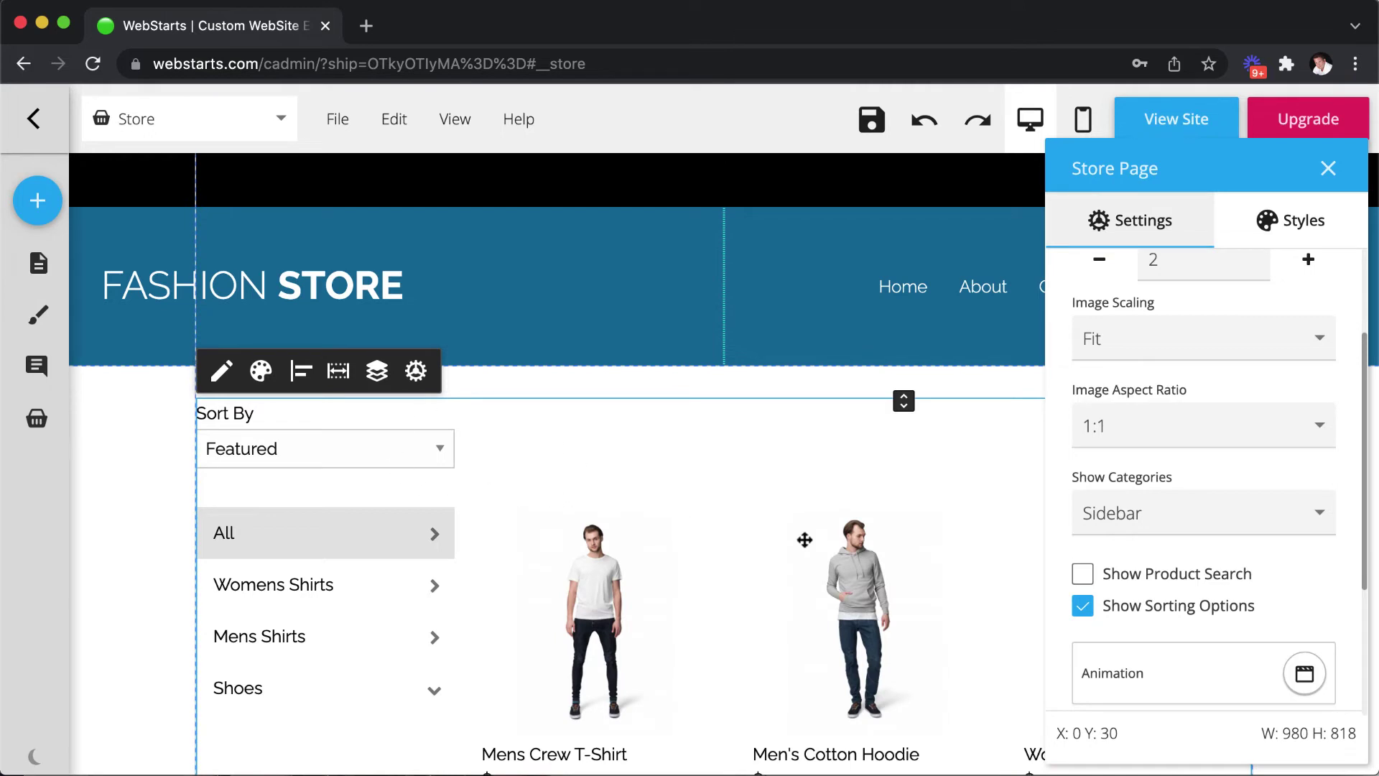
left_click(1082, 607)
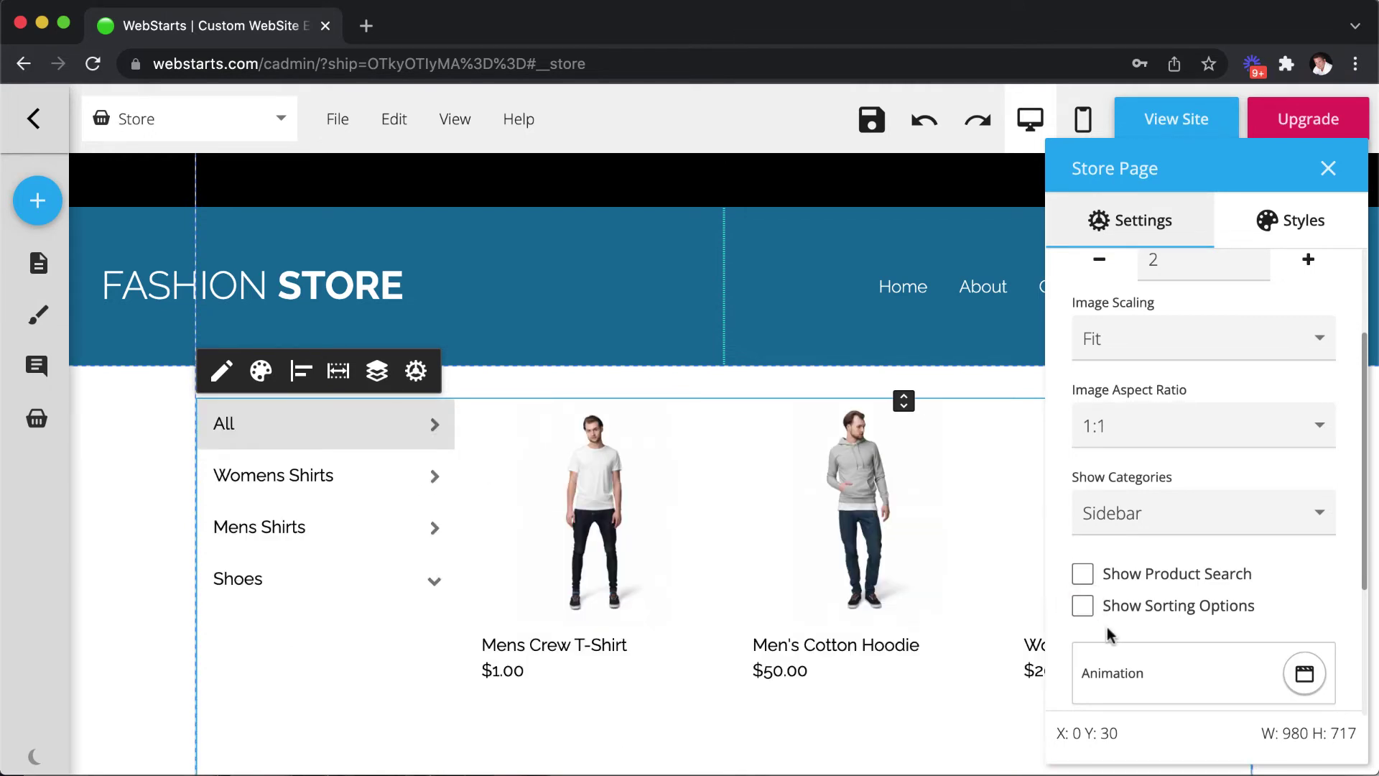
key("super+z")
key("super+z")
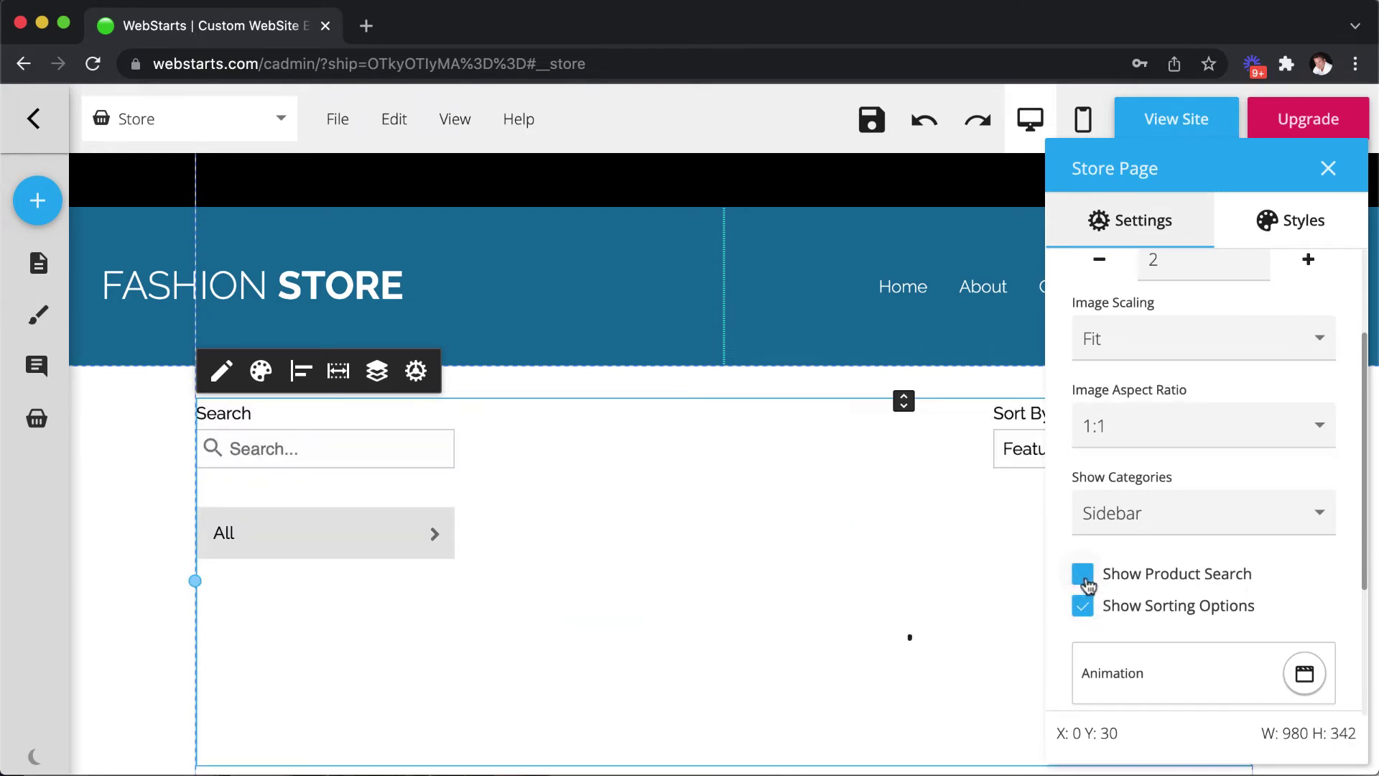
scroll(1108, 595, "down", 3)
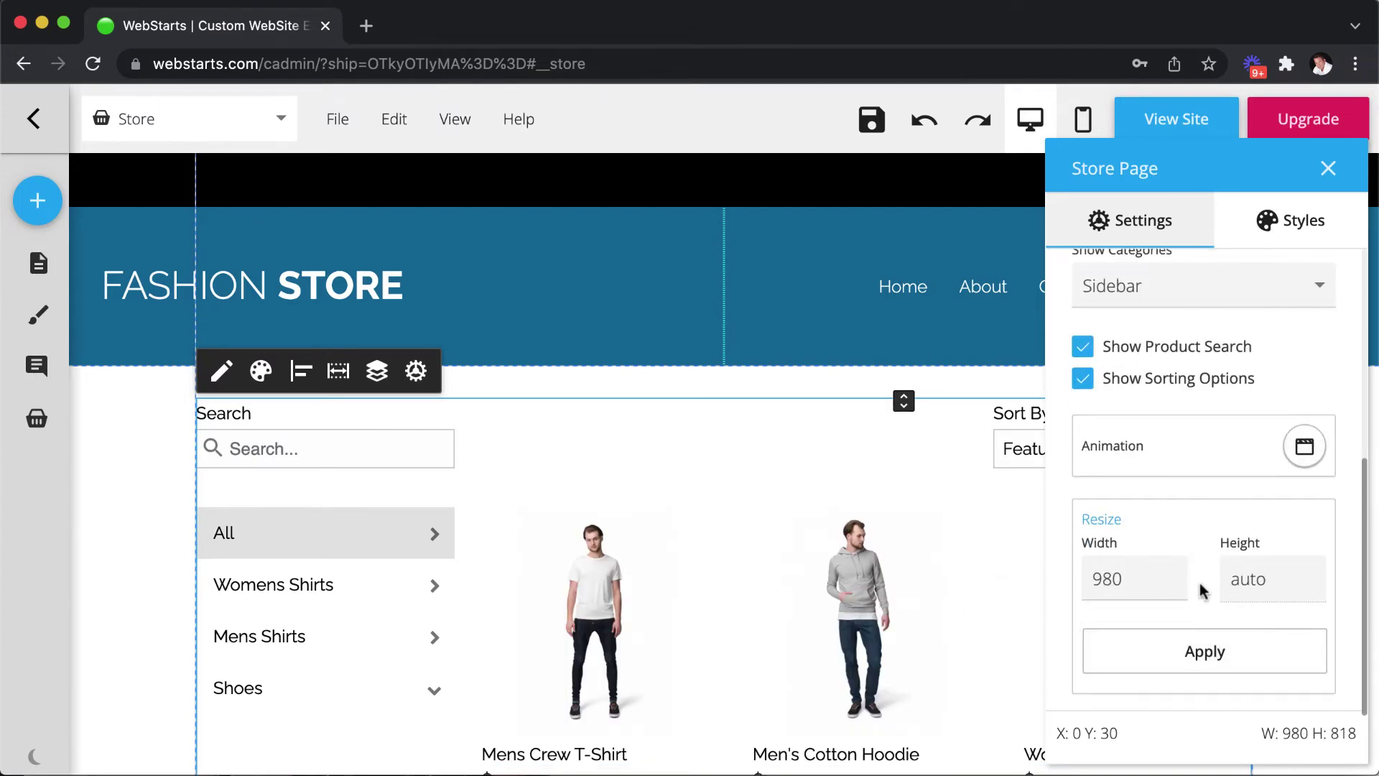
scroll(1298, 562, "up", 5)
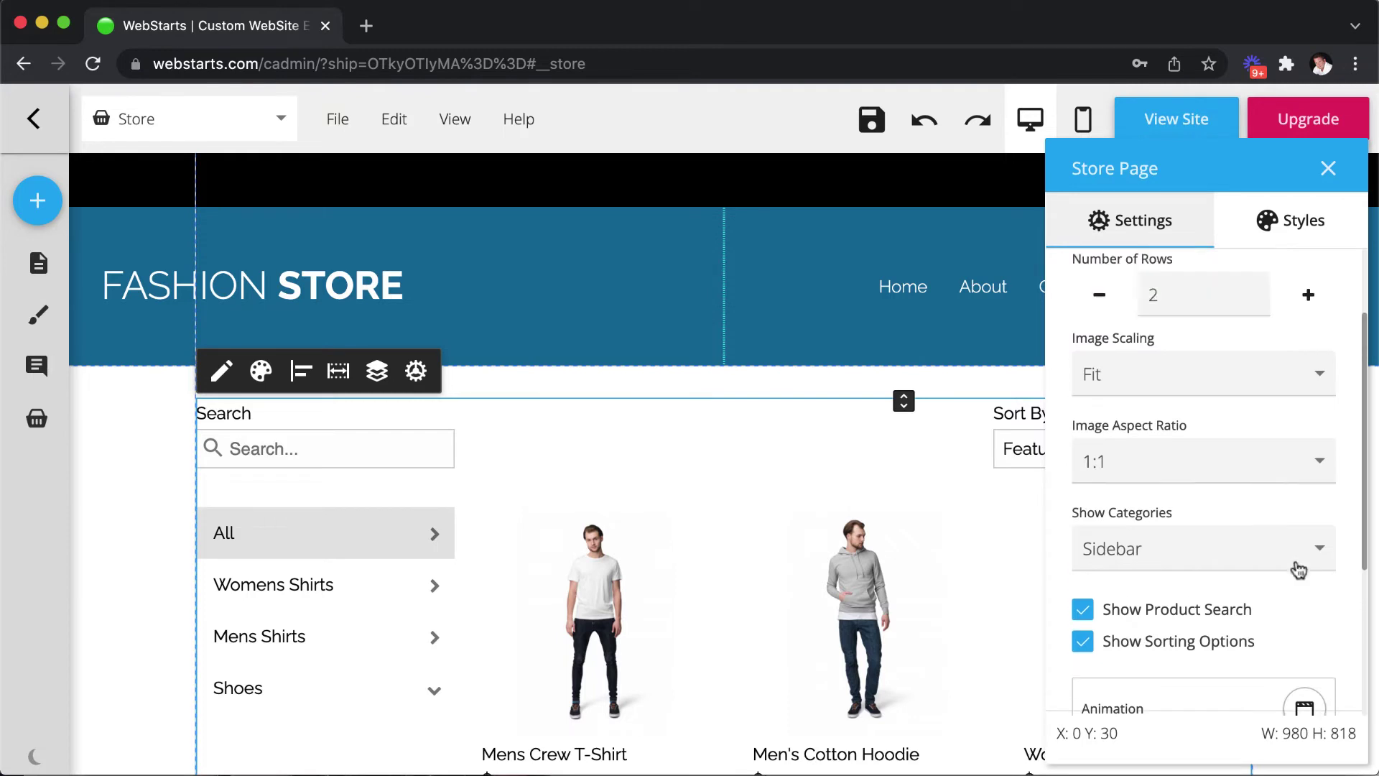
- Close the Store Page settings, save the page and dismiss the share prompt
left_click(1327, 170)
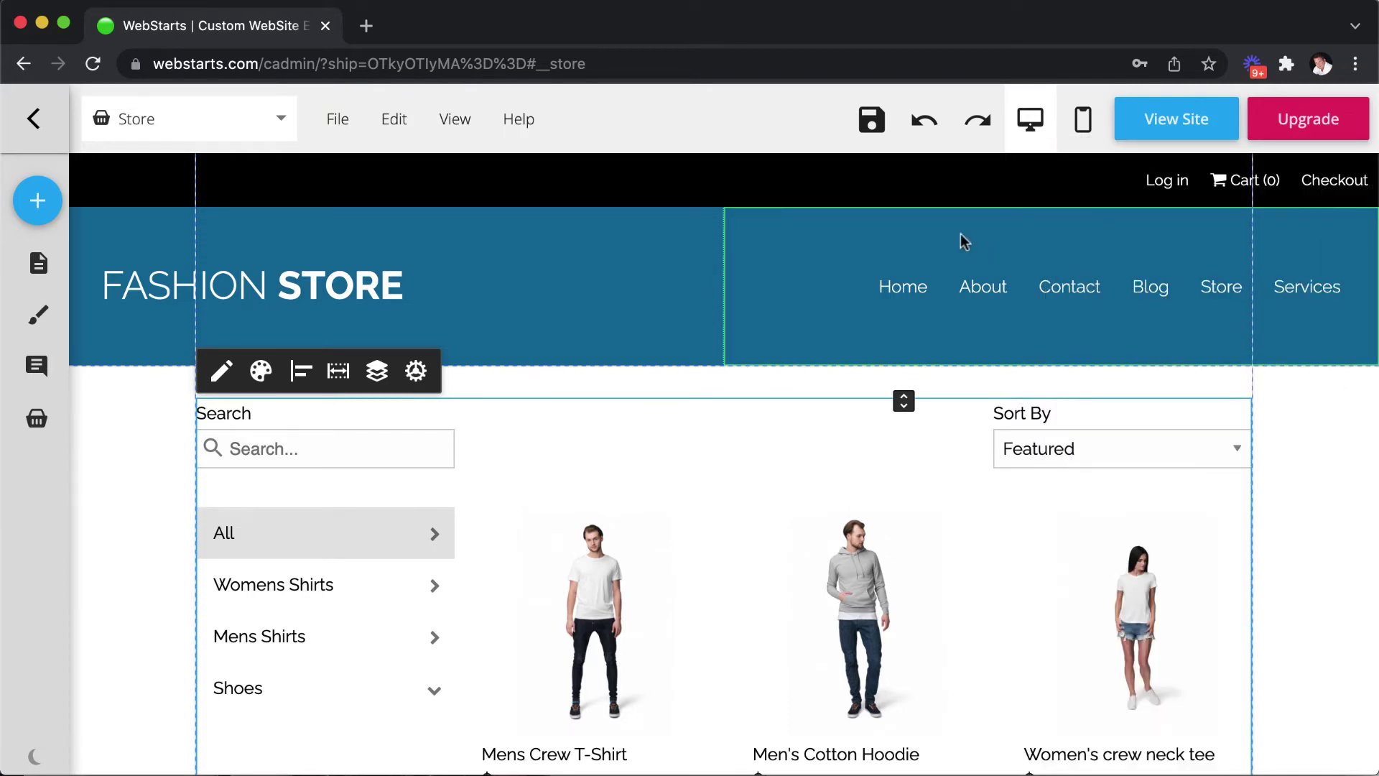
left_click(871, 119)
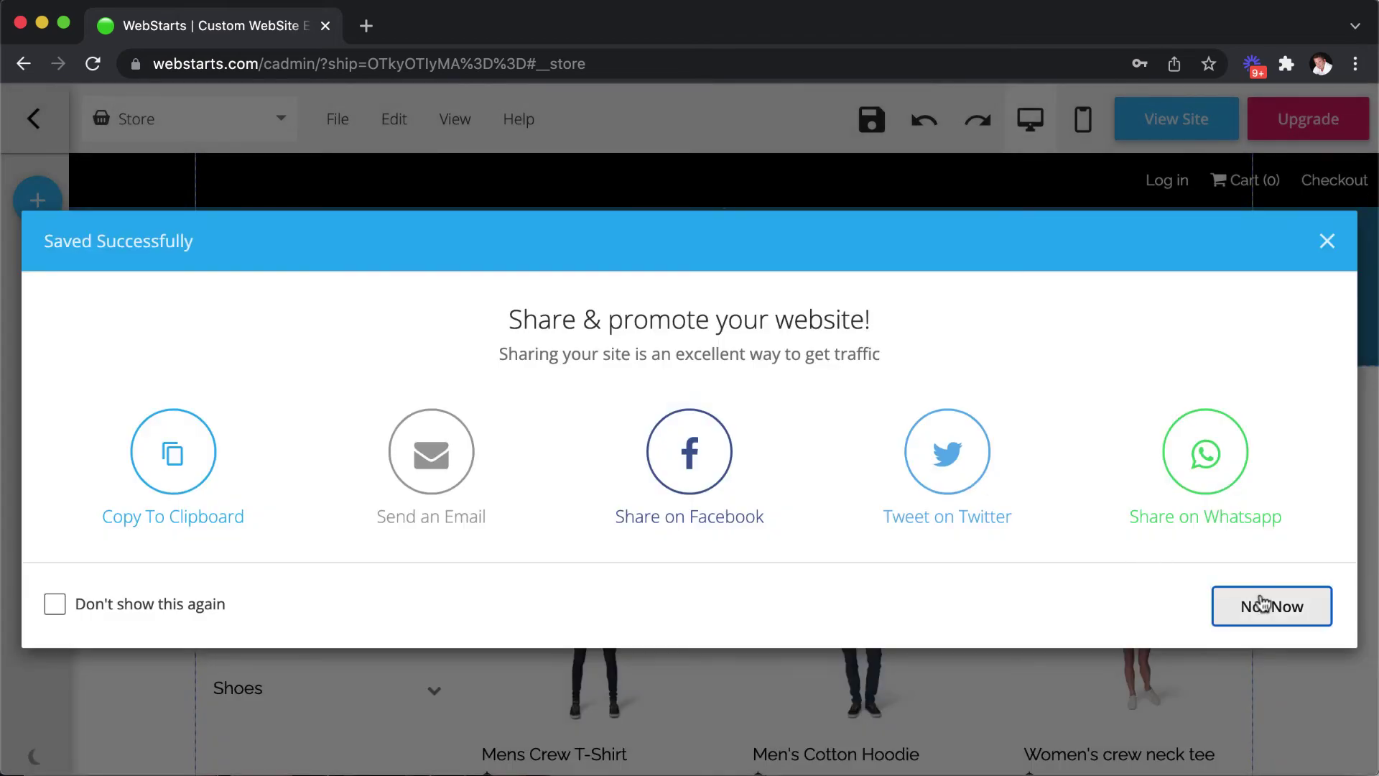
left_click(1270, 606)
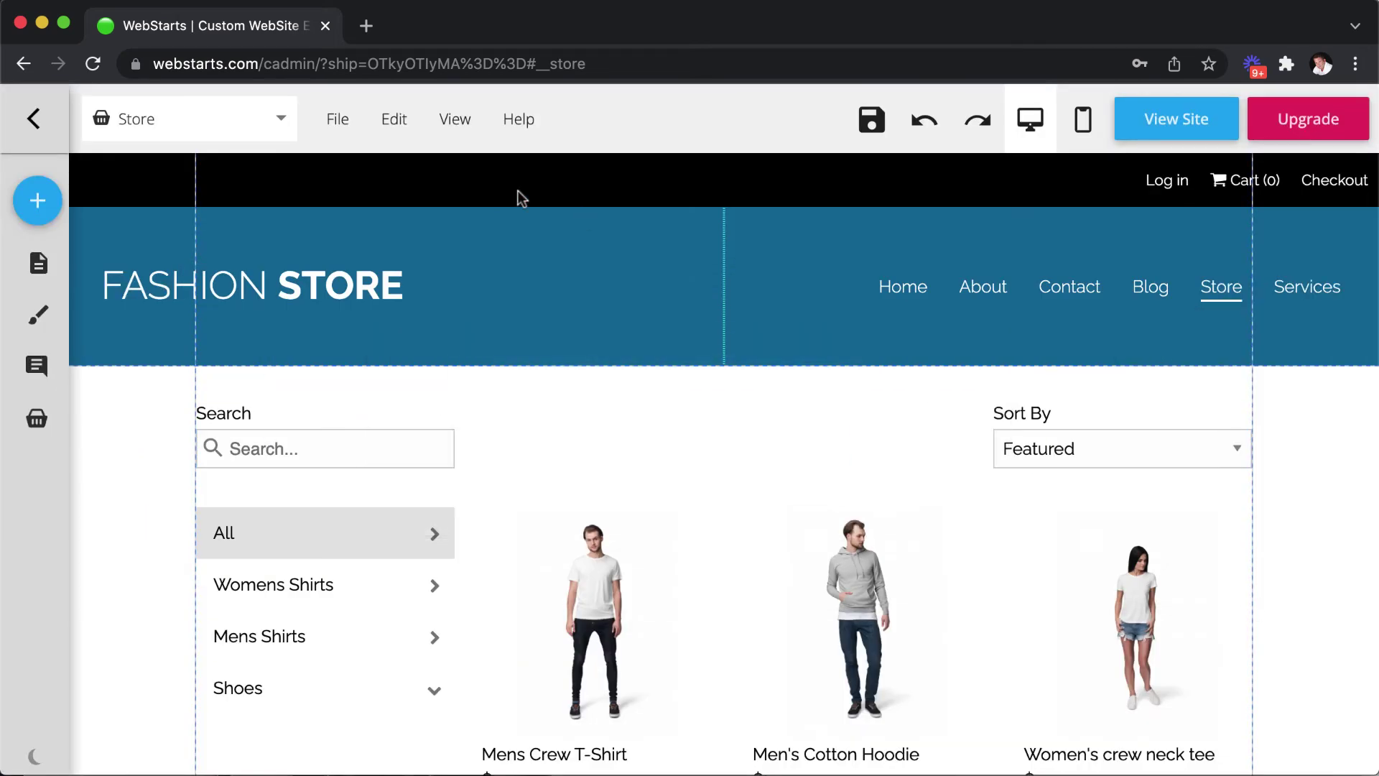
- Switch the editor to the store's Product page
left_click(280, 140)
left_click(230, 321)
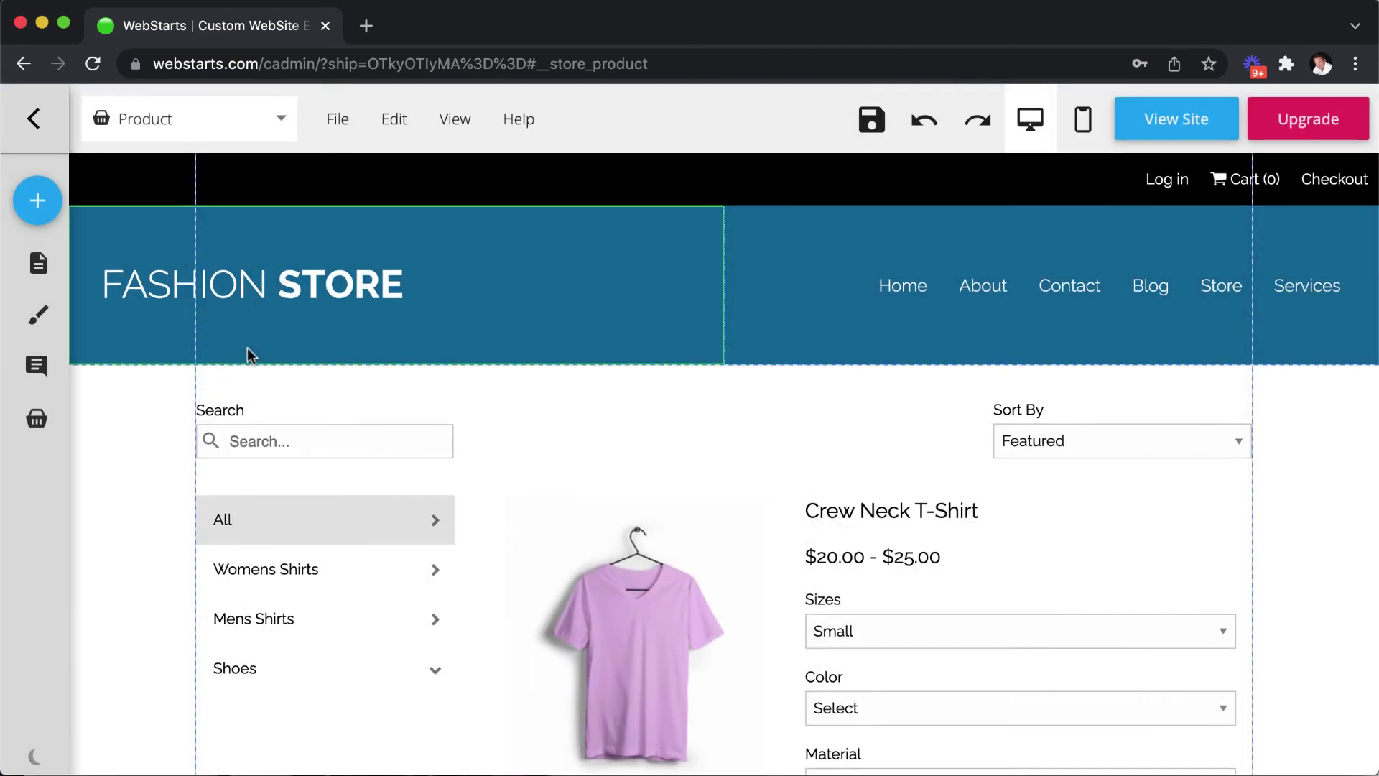
scroll(247, 347, "down", 2)
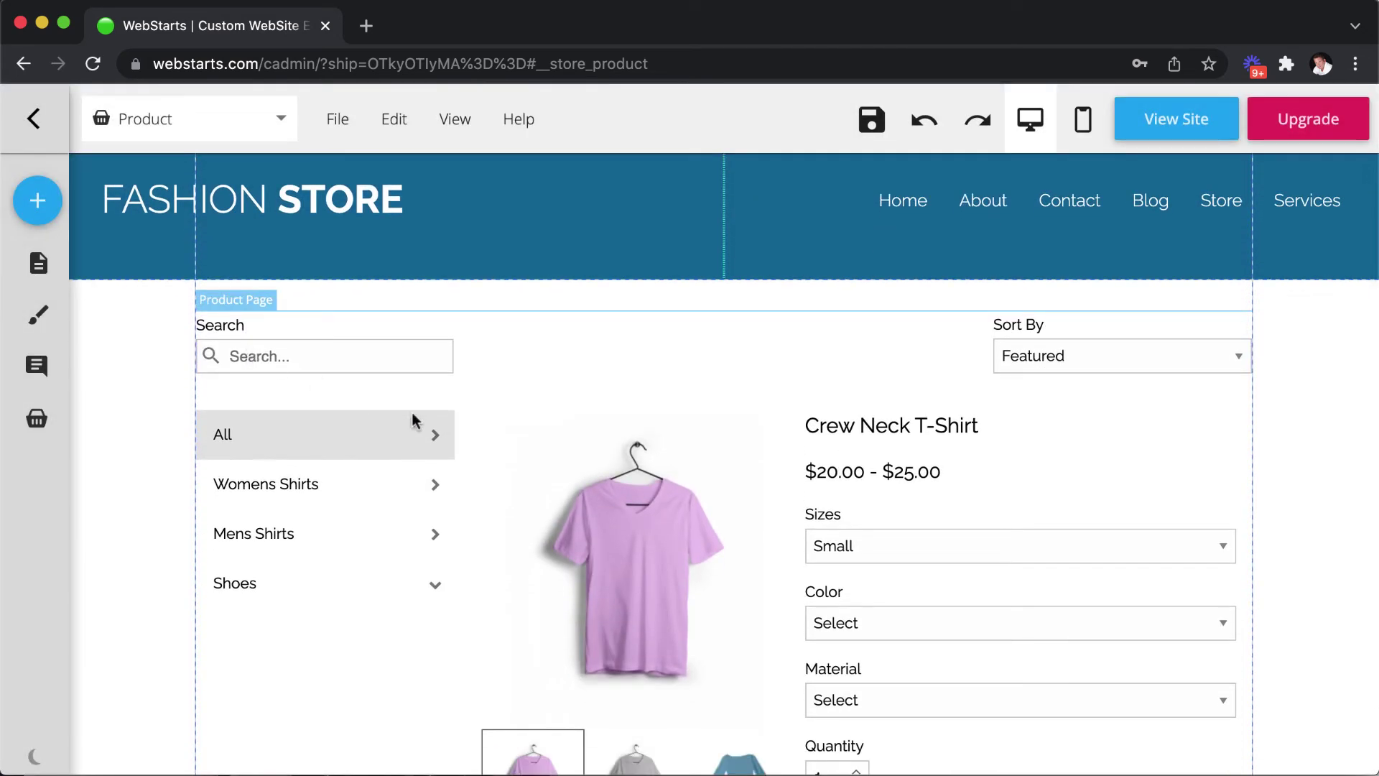
- Open the Product Page widget's settings and keep Sidebar as the category display
left_click(435, 431)
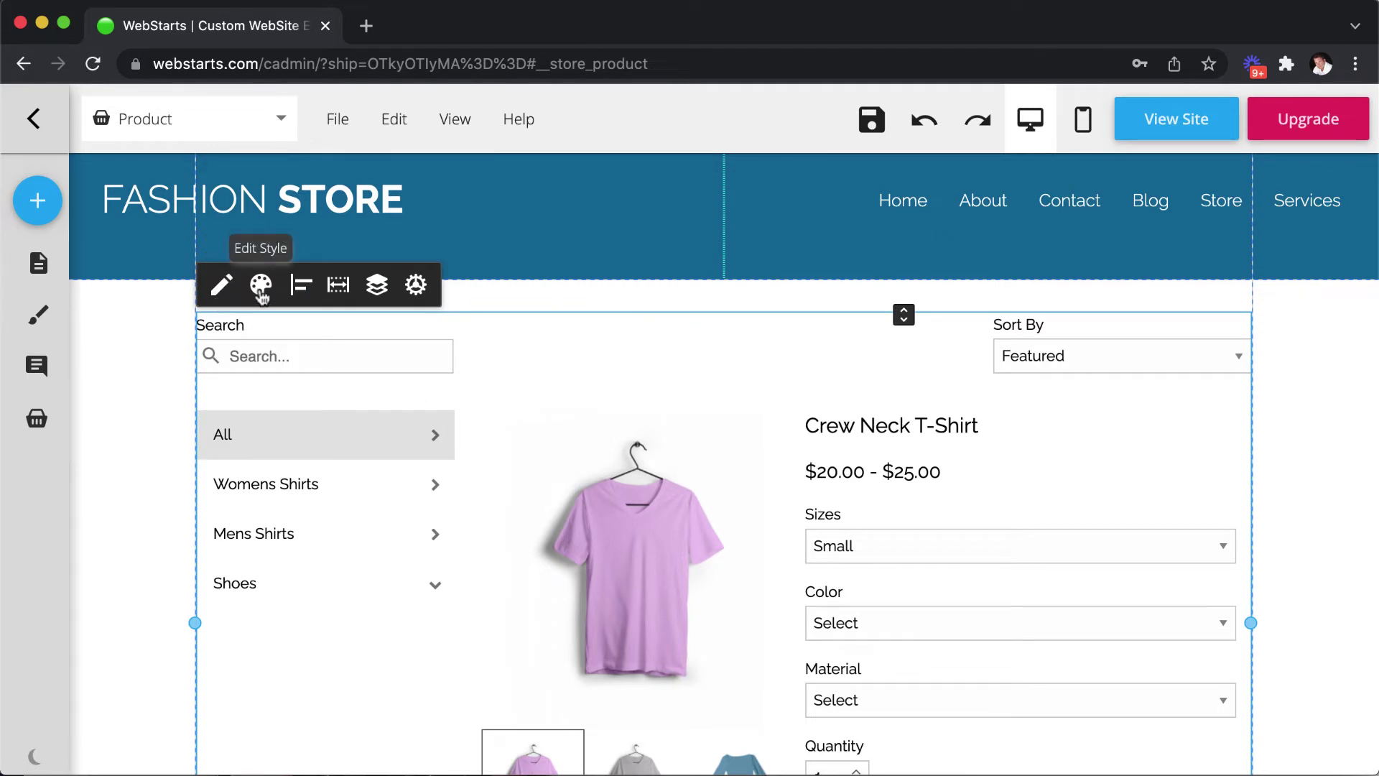
left_click(261, 286)
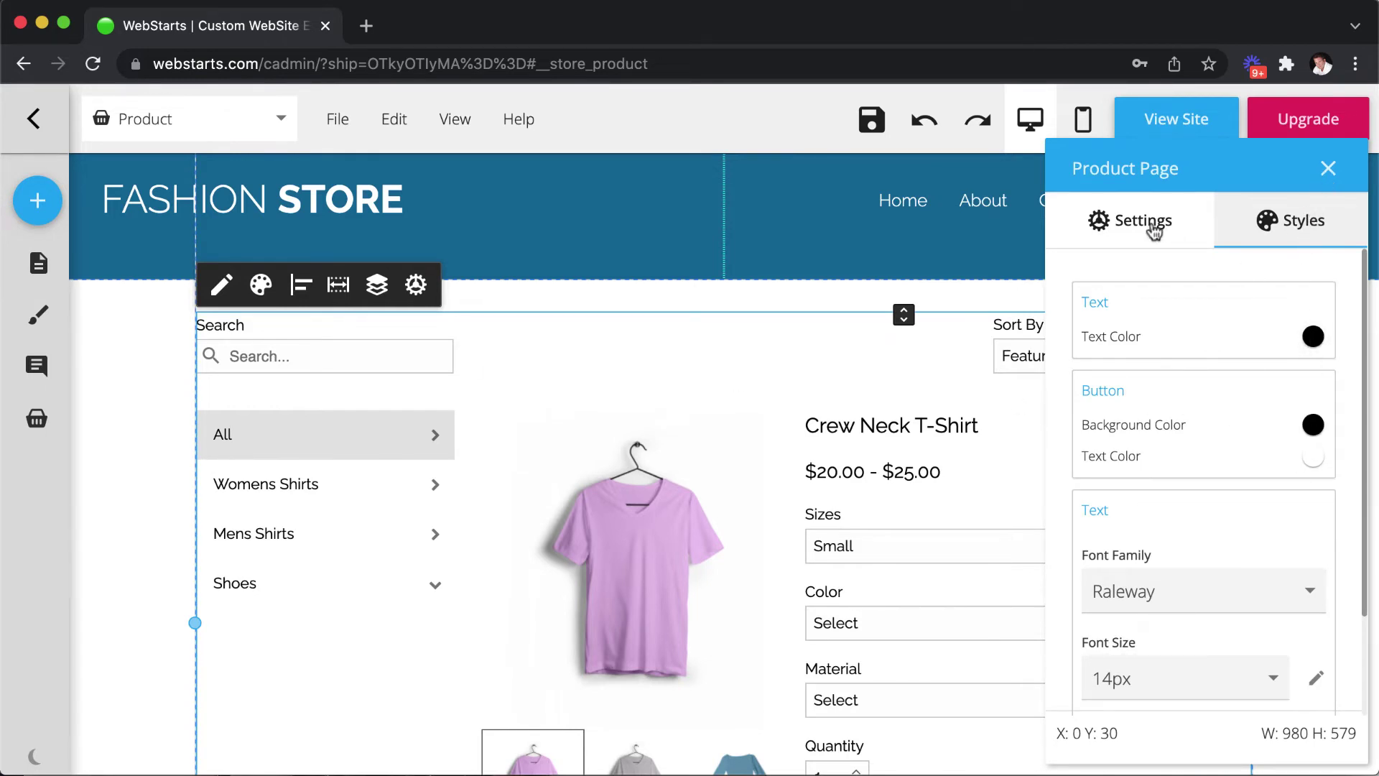
left_click(1149, 227)
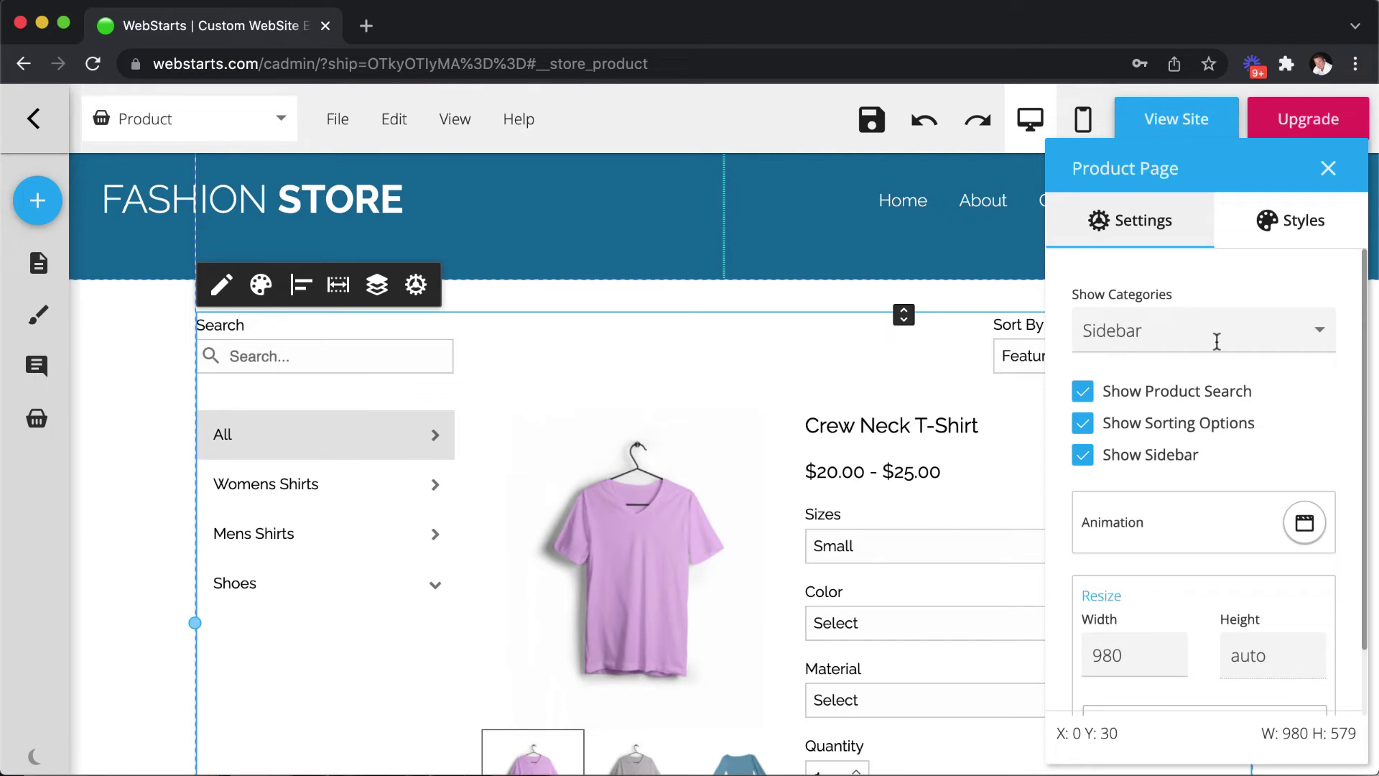
left_click(1216, 341)
left_click(1264, 282)
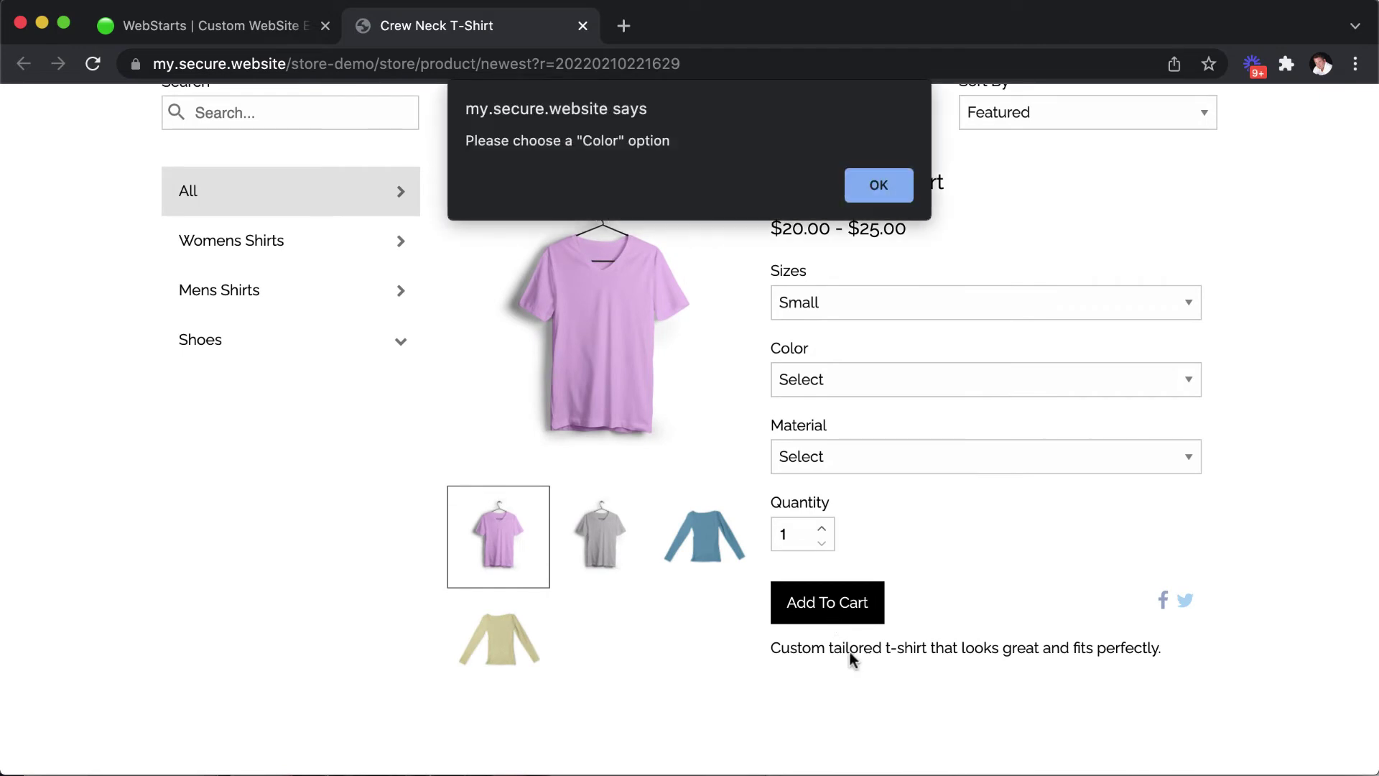
- On the live Crew Neck T-Shirt page, add a Blue Cotton shirt to the cart and close the cart panel
left_click(879, 185)
left_click(838, 375)
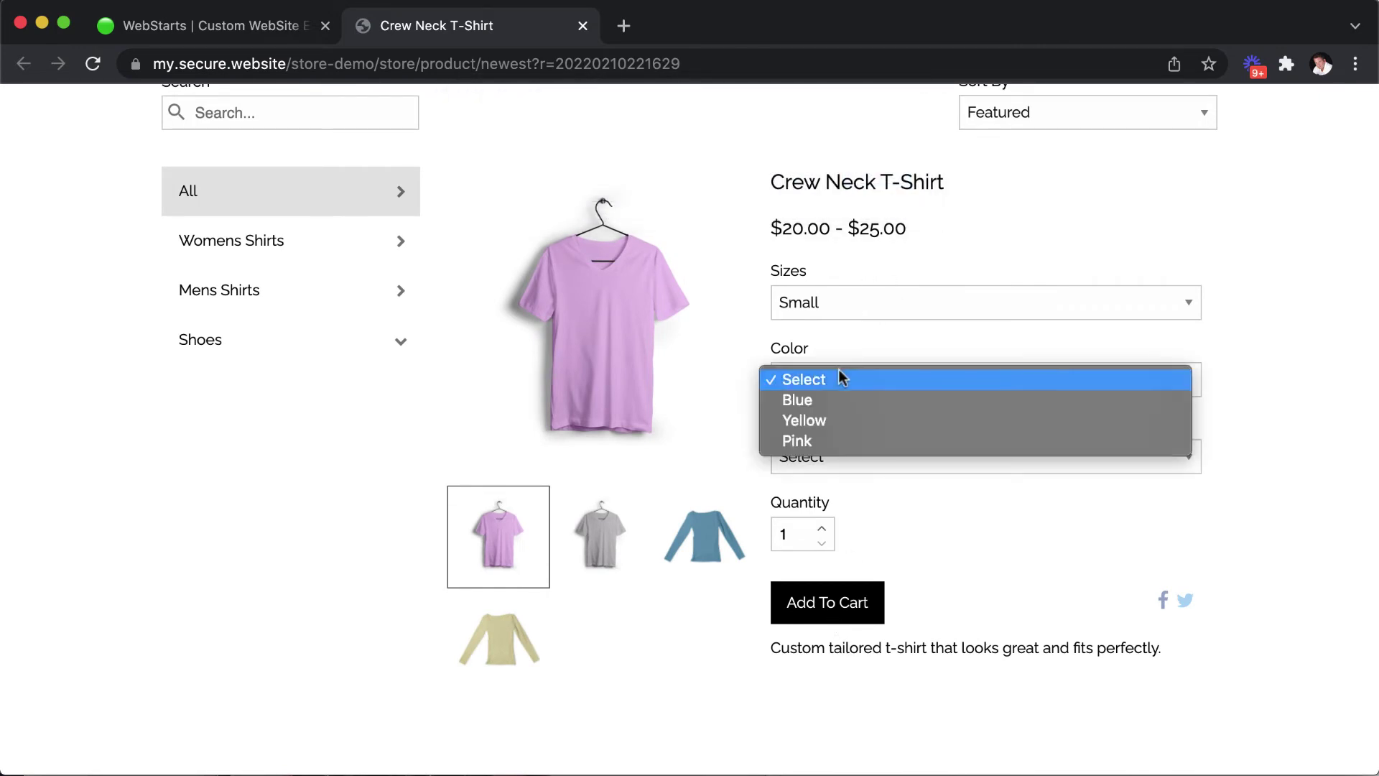
left_click(824, 403)
left_click(835, 455)
left_click(835, 477)
left_click(833, 602)
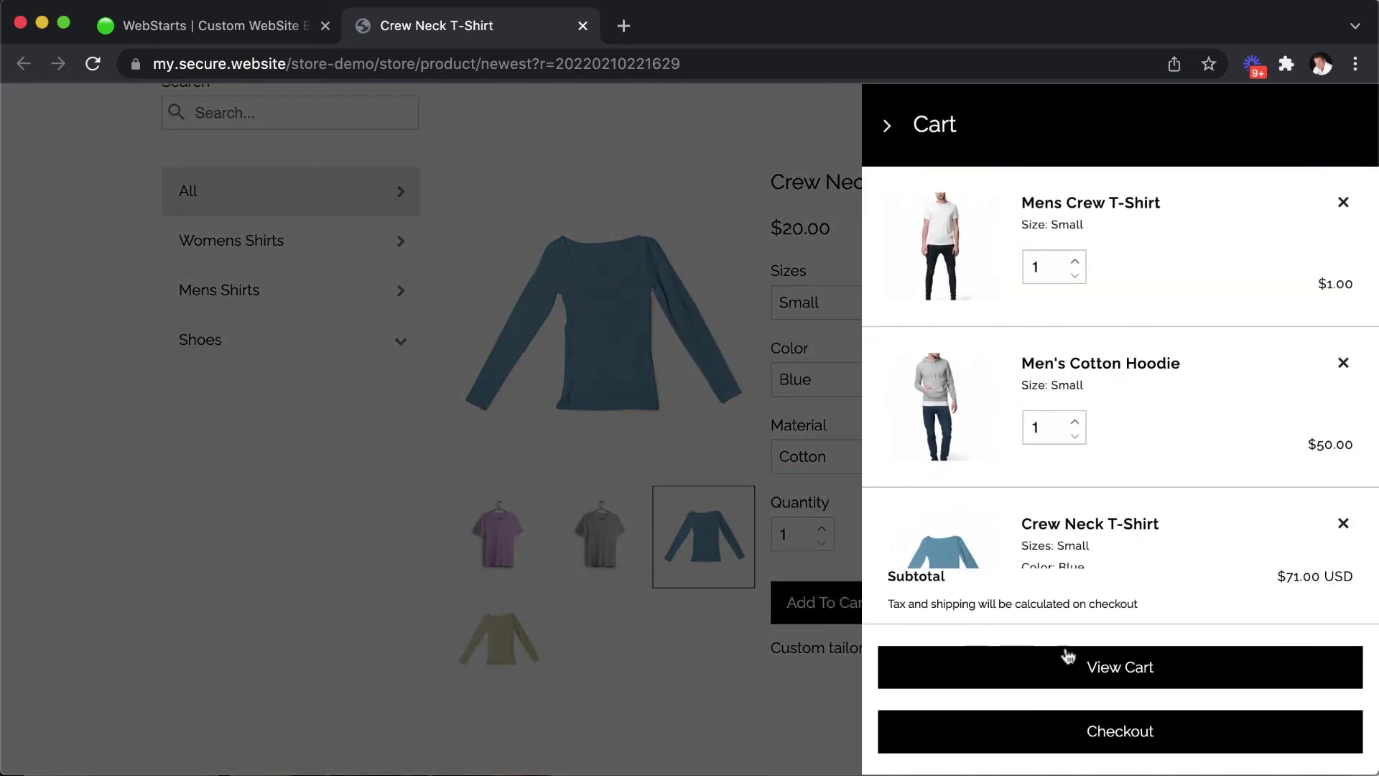
scroll(1080, 553, "down", 3)
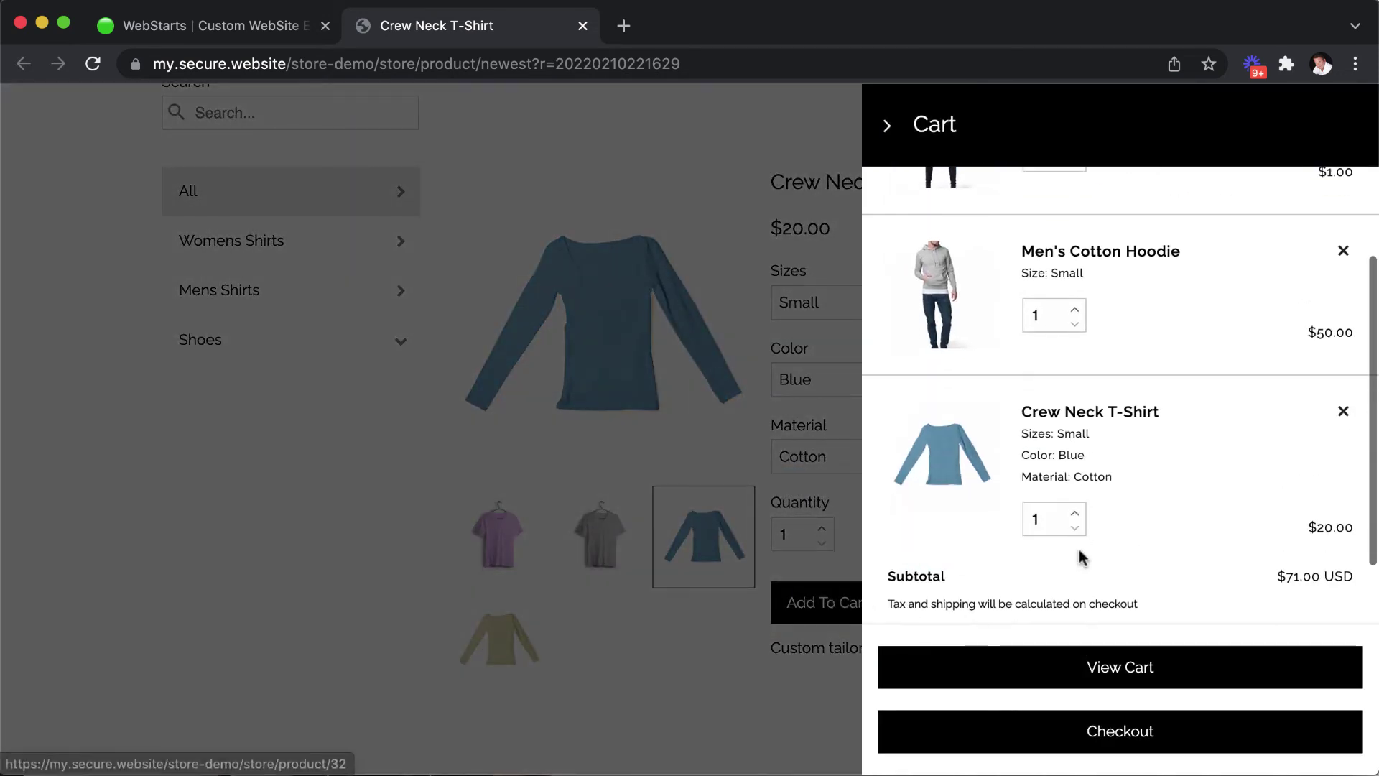
left_click(888, 125)
- Close the live tab, turn off Show Sidebar on the Product page, and save it
left_click(582, 25)
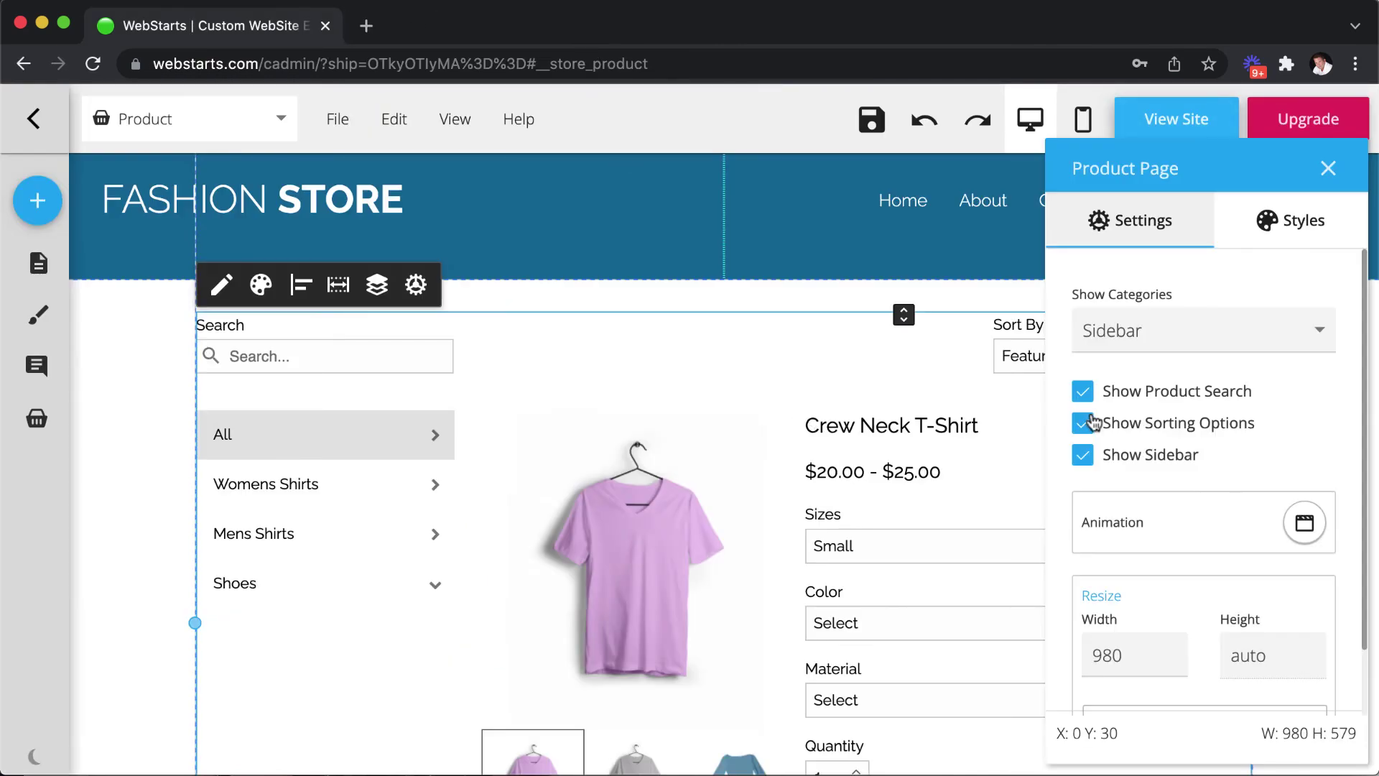
left_click(1082, 454)
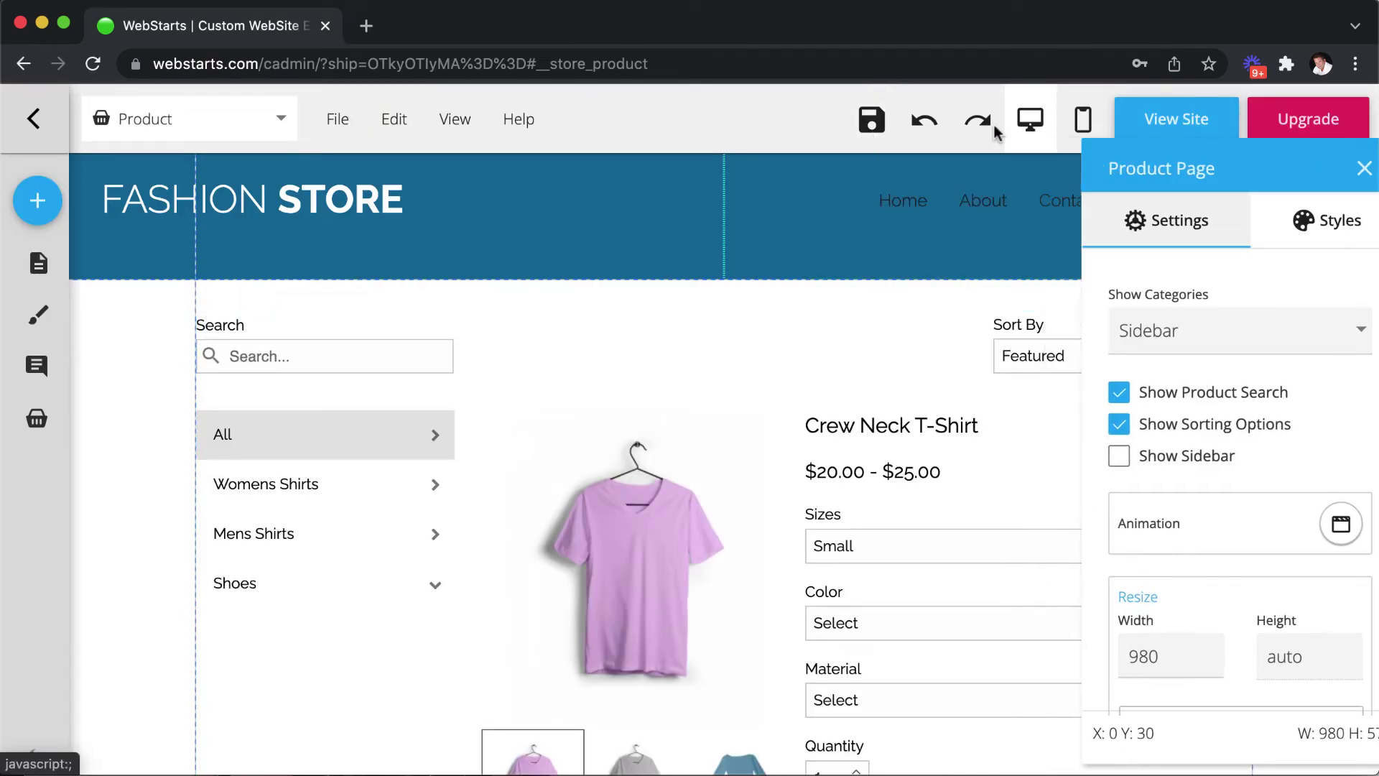
left_click(871, 119)
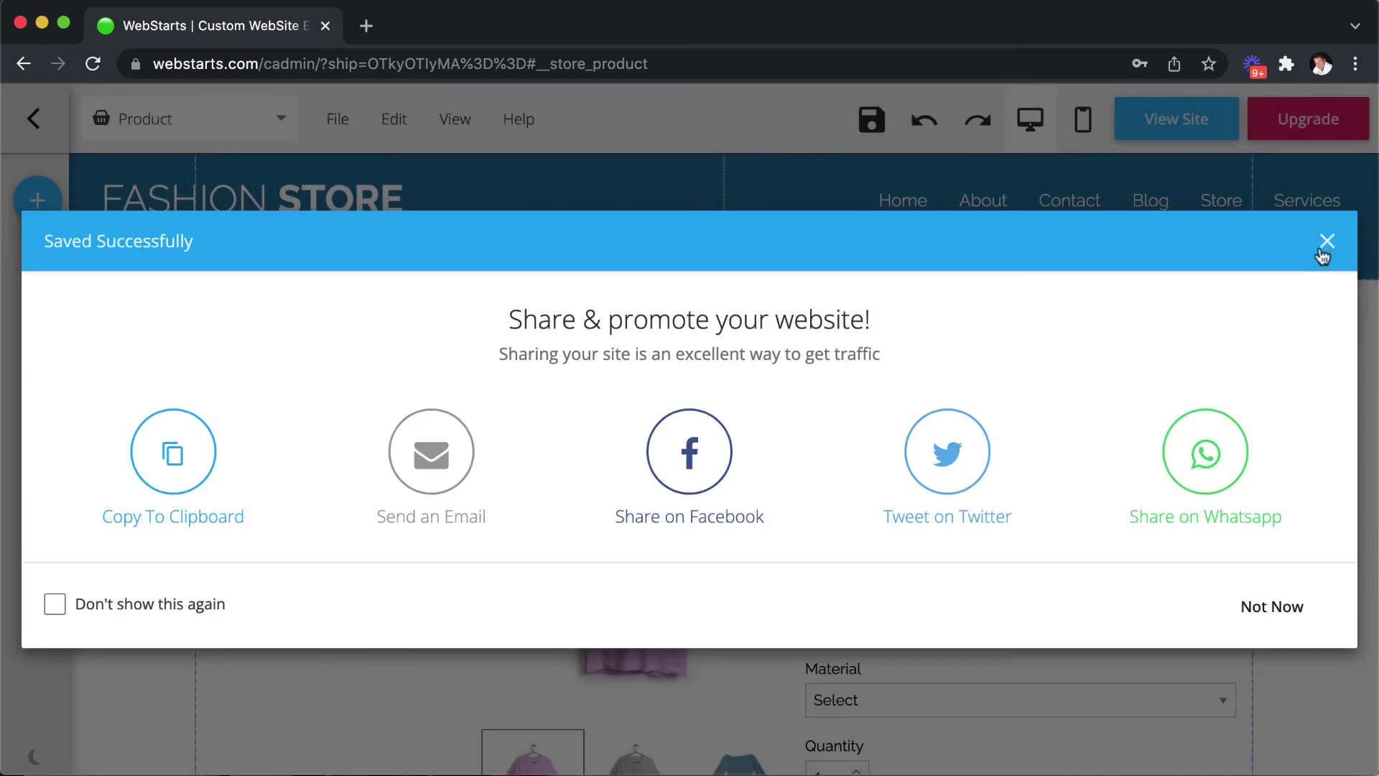
left_click(1327, 241)
- On the live site, add another Blue Cotton Crew Neck T-Shirt to the cart, then close the tab
left_click(1178, 133)
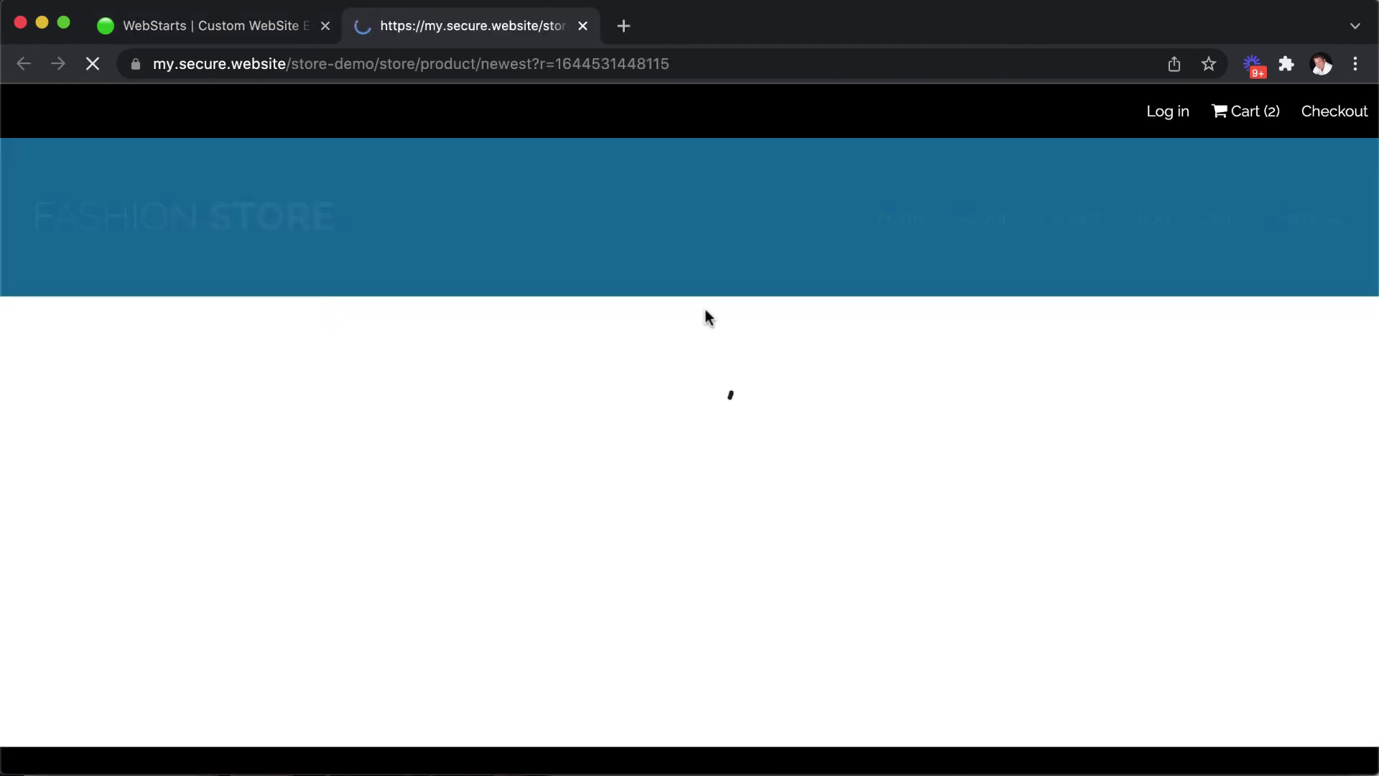
scroll(807, 412, "down", 3)
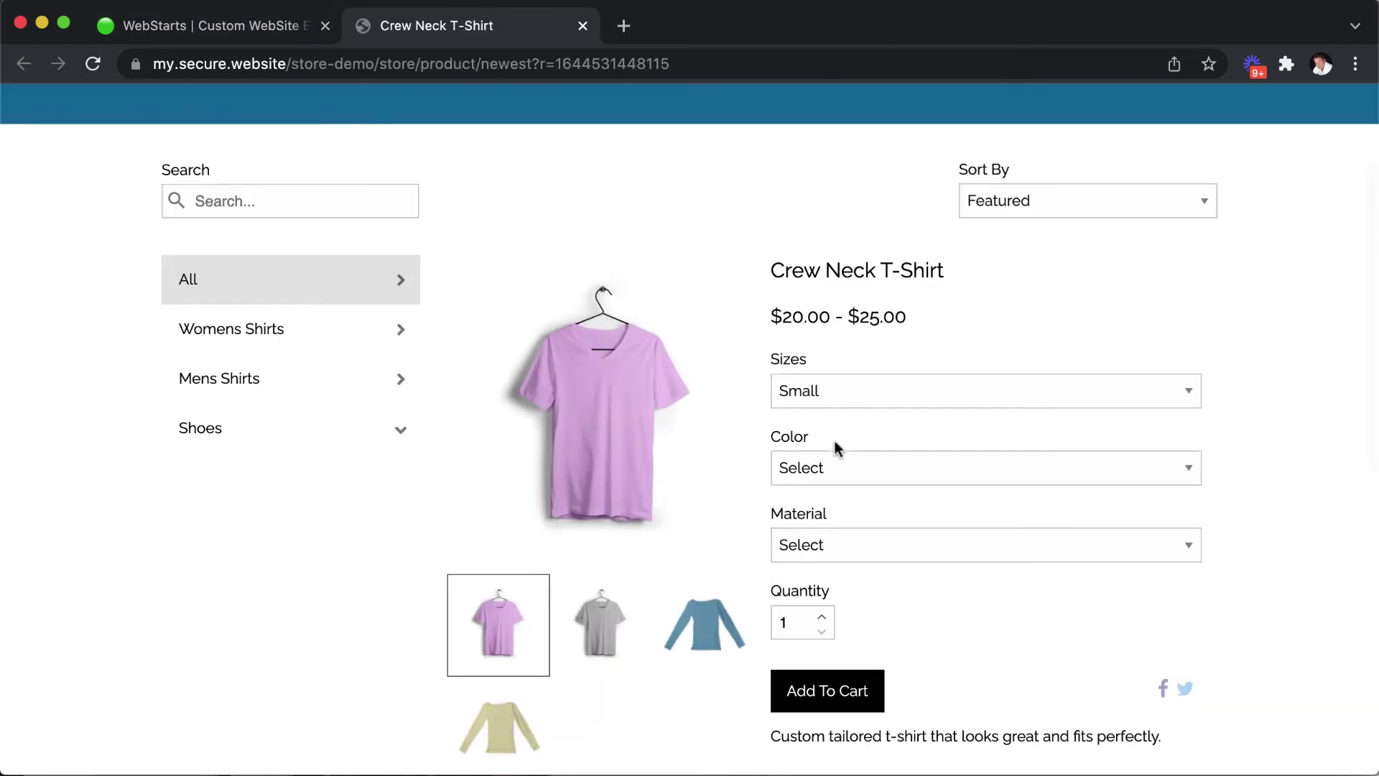
left_click(830, 468)
left_click(821, 485)
left_click(823, 544)
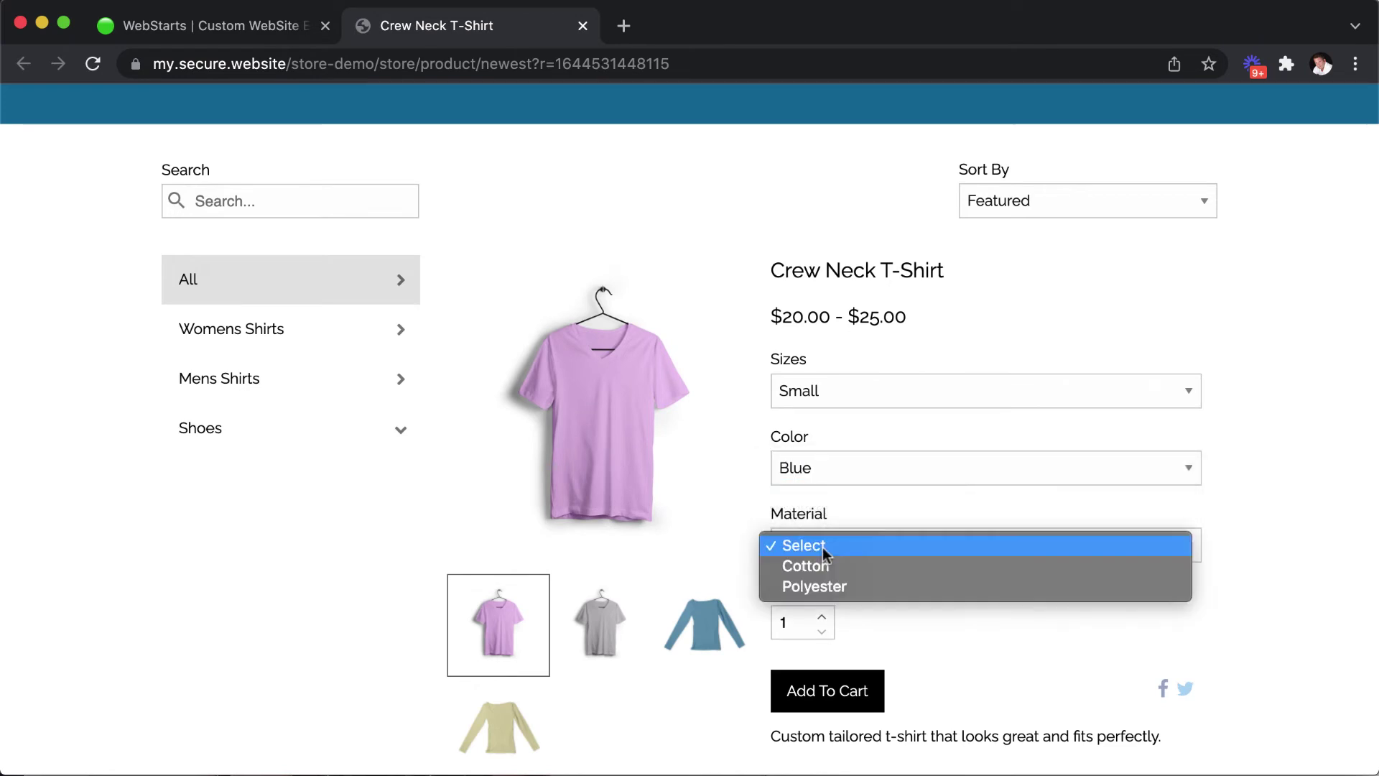
left_click(805, 565)
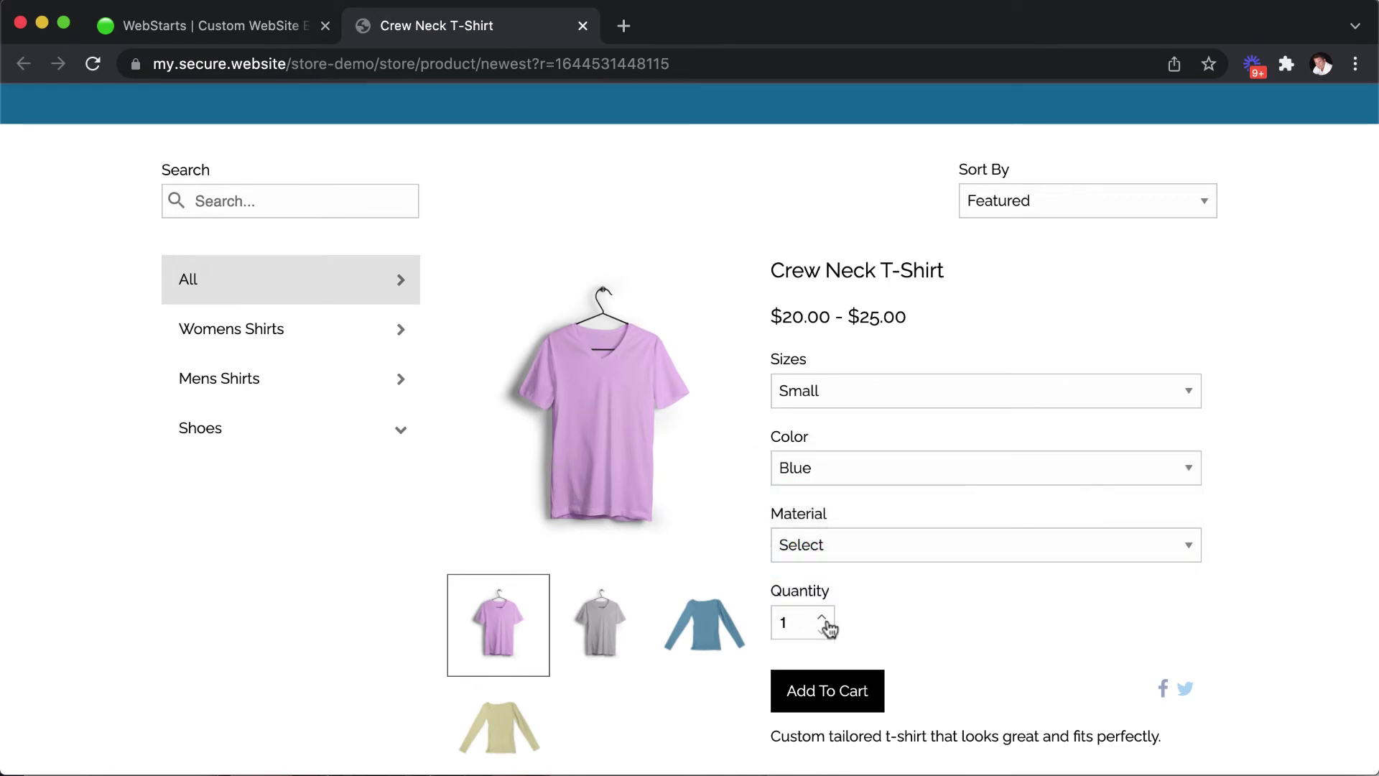
left_click(818, 700)
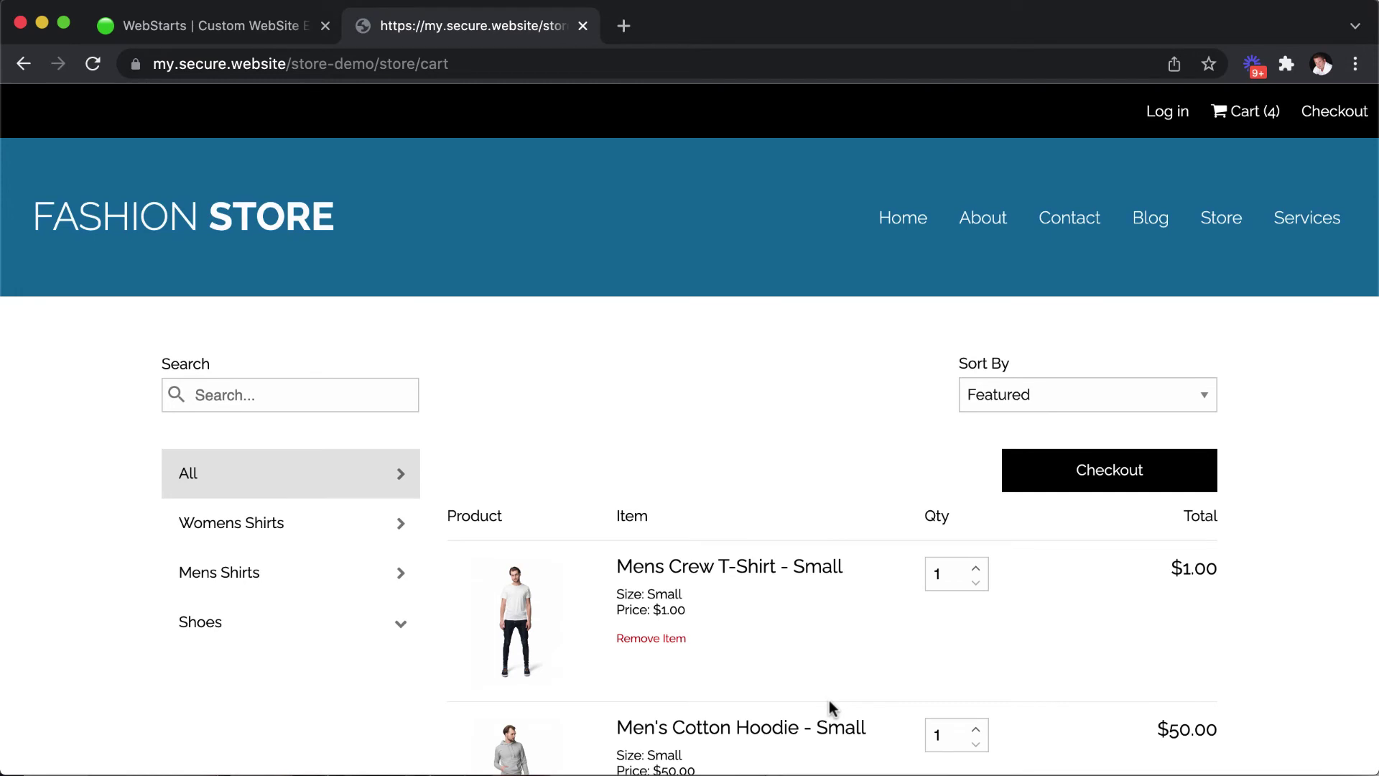
scroll(829, 701, "down", 4)
scroll(829, 700, "up", 4)
left_click(582, 27)
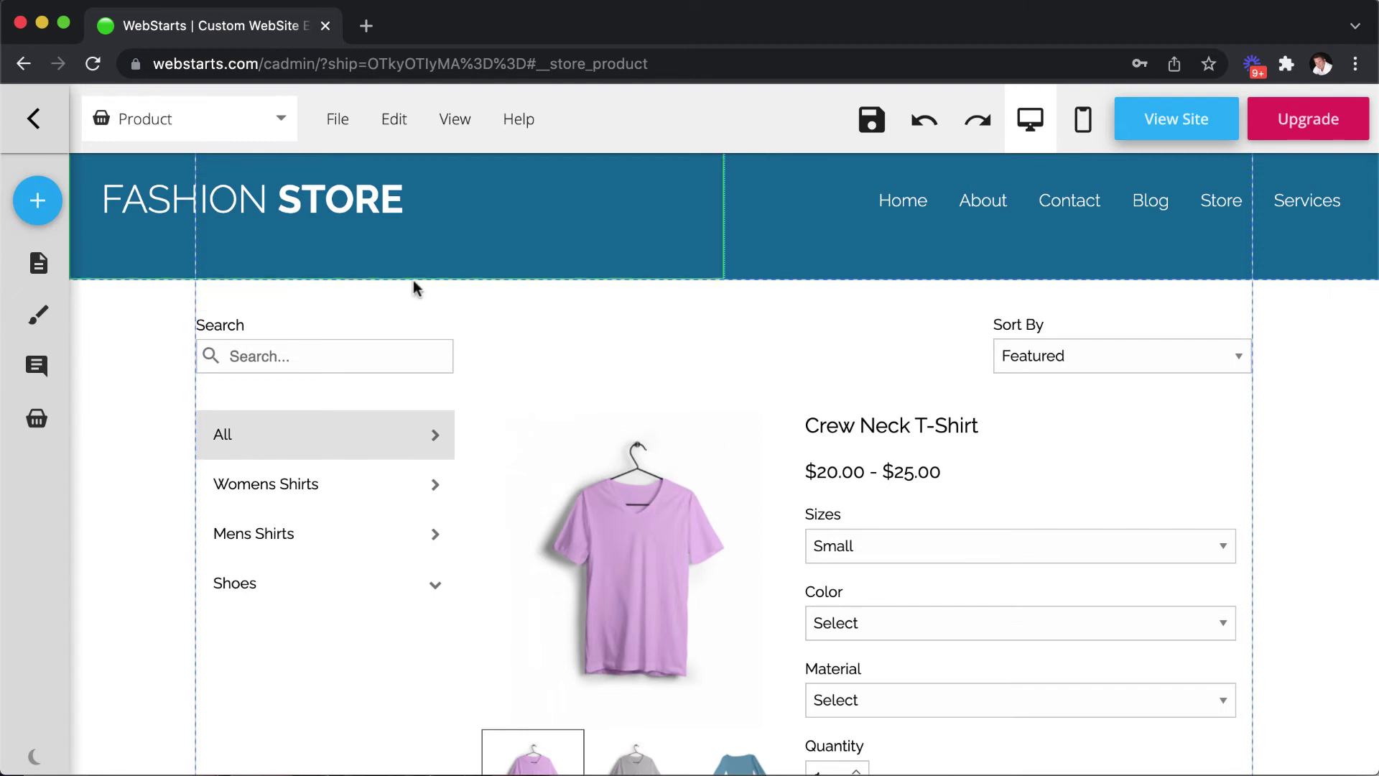
- Open the Login page, review the Store Login widget's styles and settings, and drag the form lower
left_click(282, 129)
left_click(214, 283)
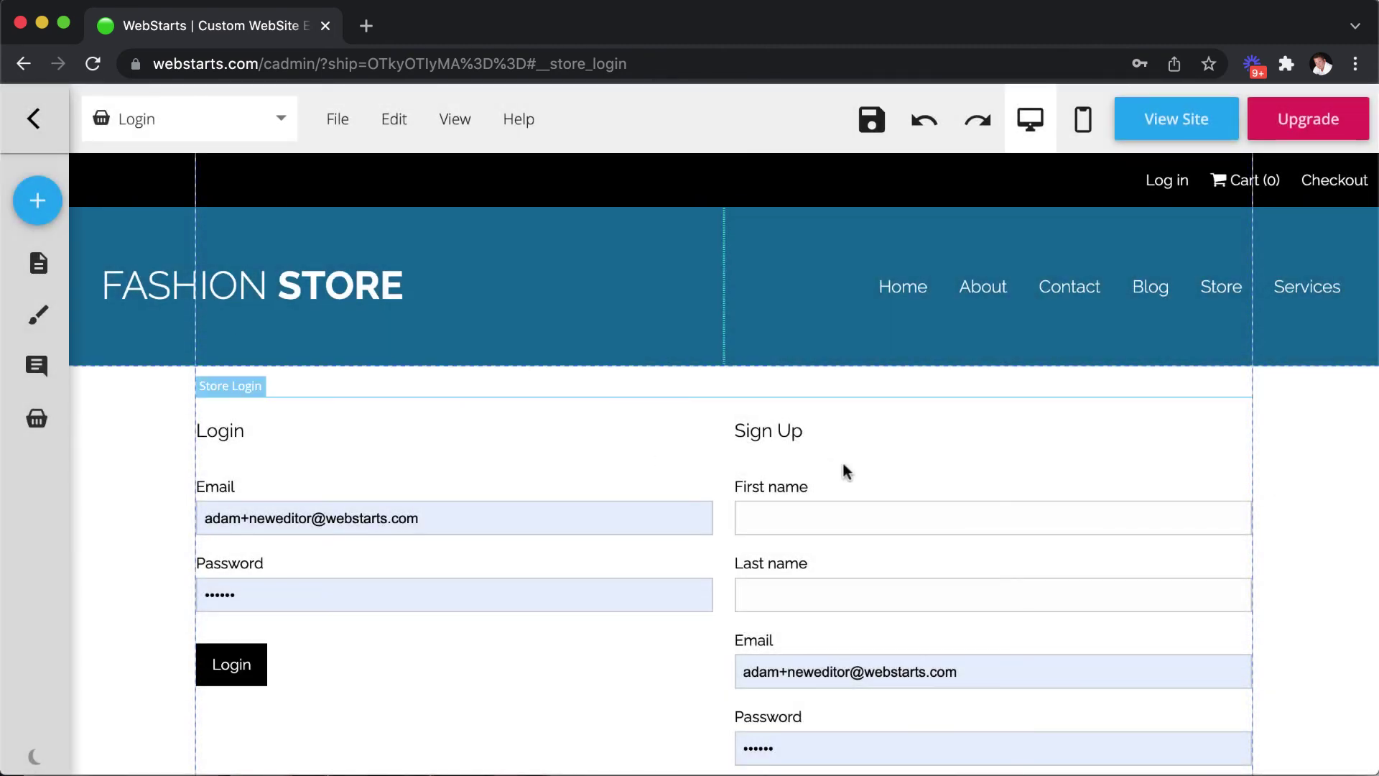
left_click(840, 468)
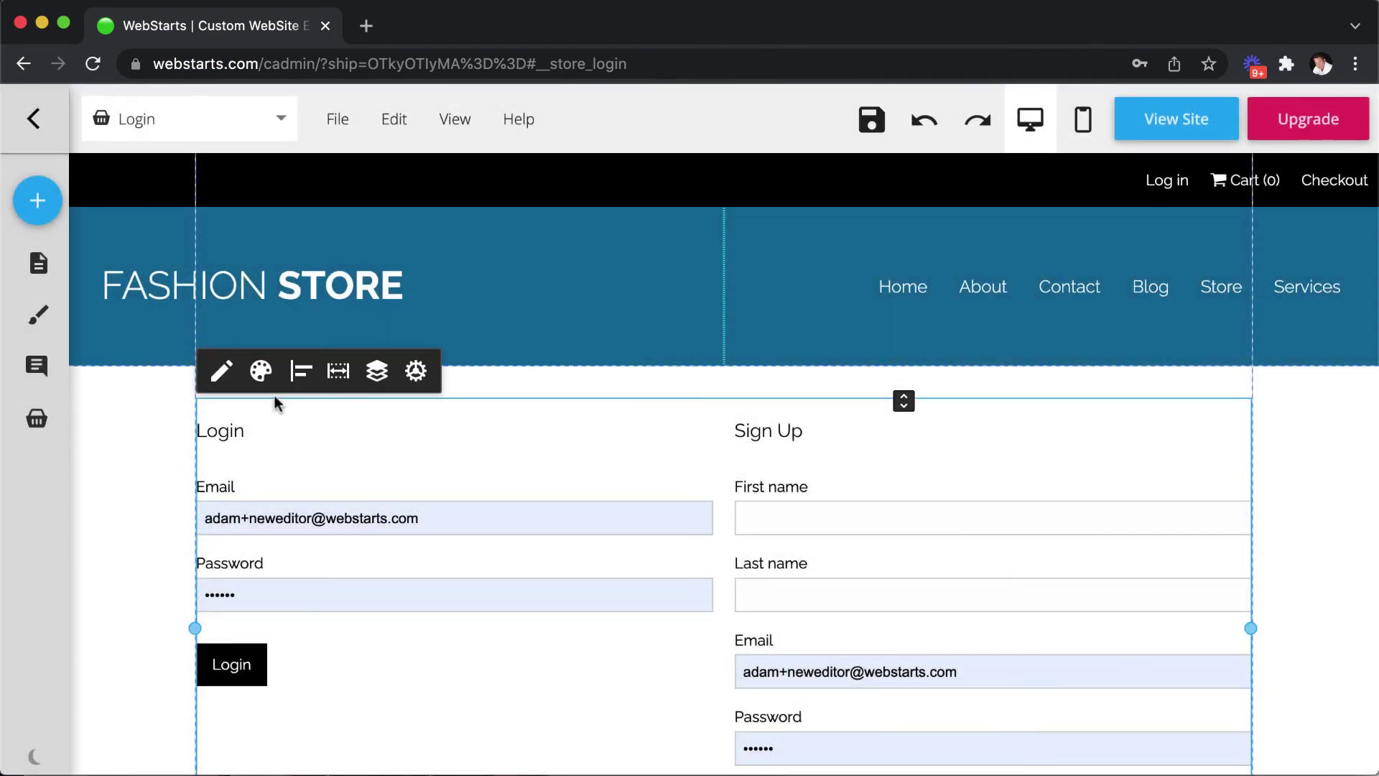
left_click(258, 372)
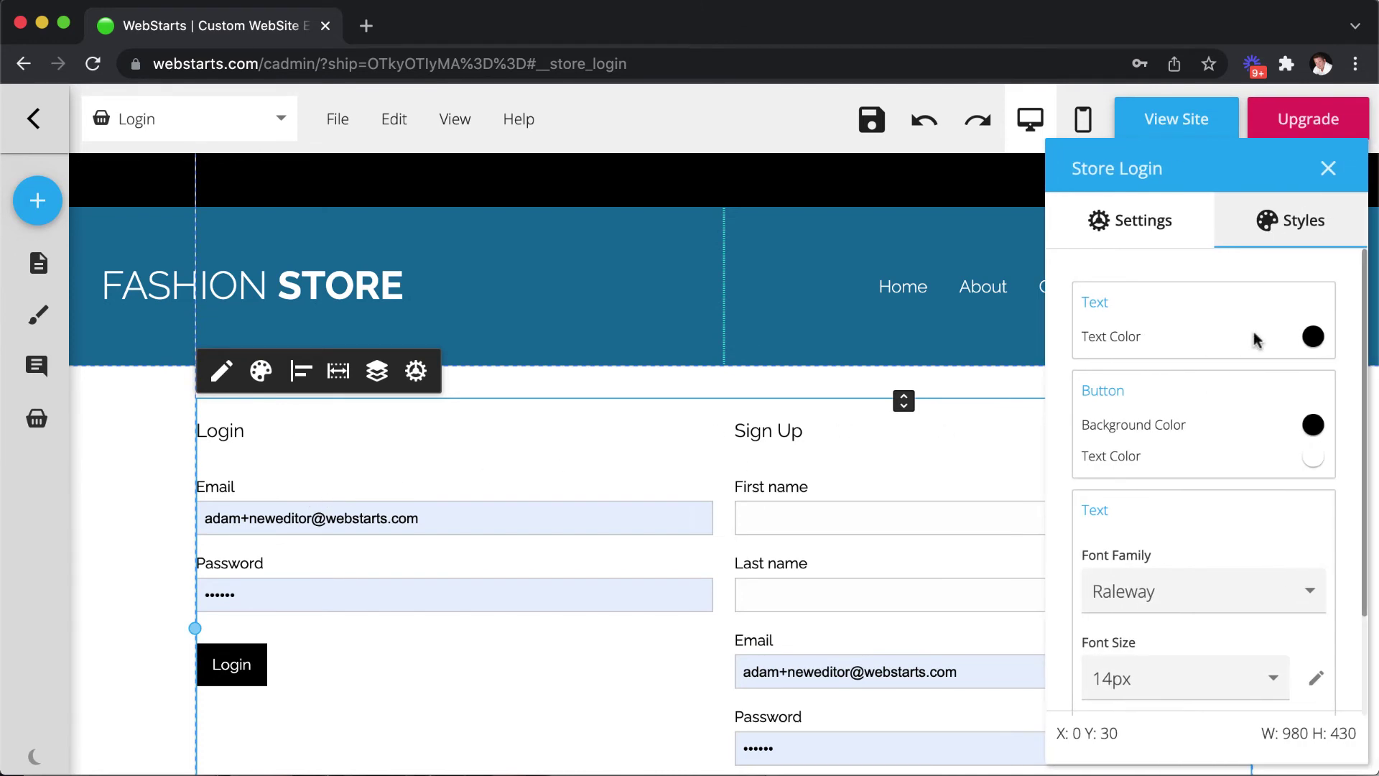
left_click(1143, 230)
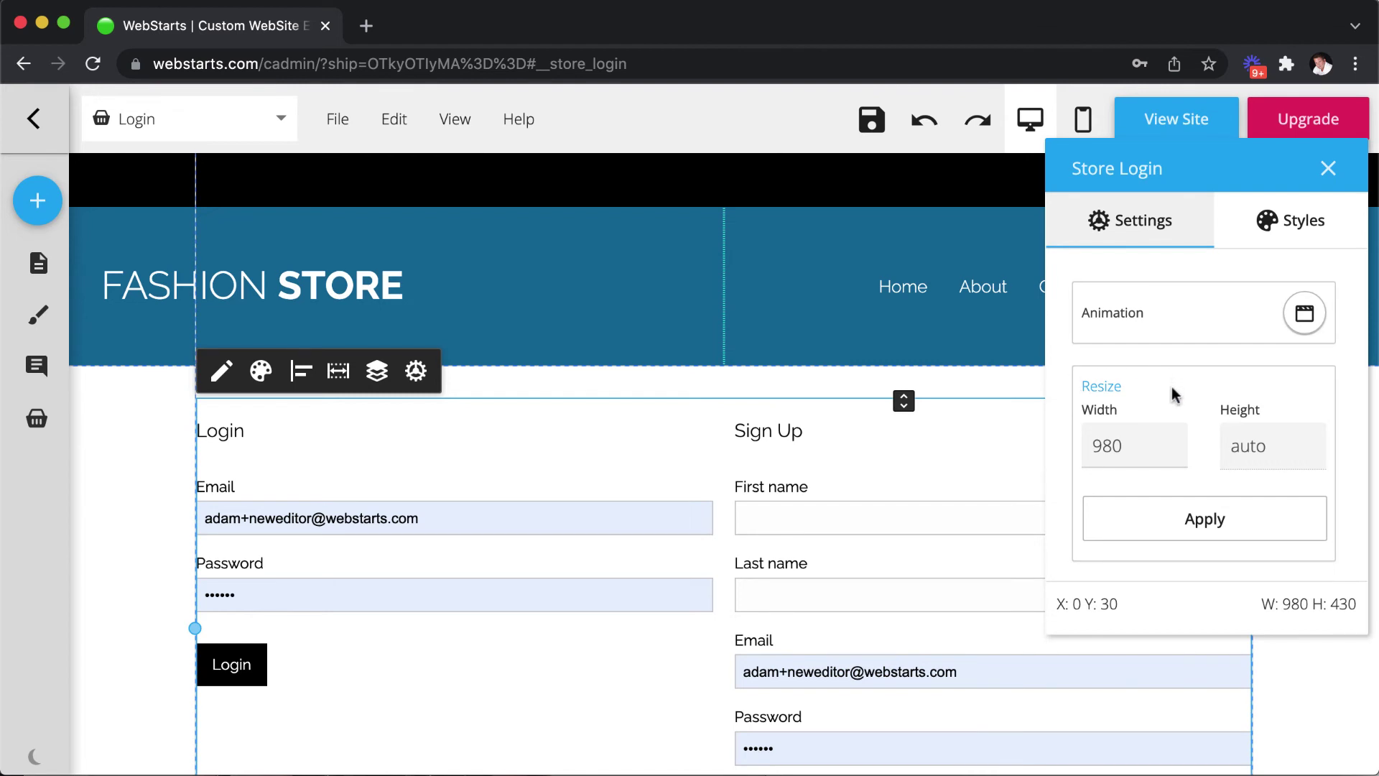
left_click(1328, 169)
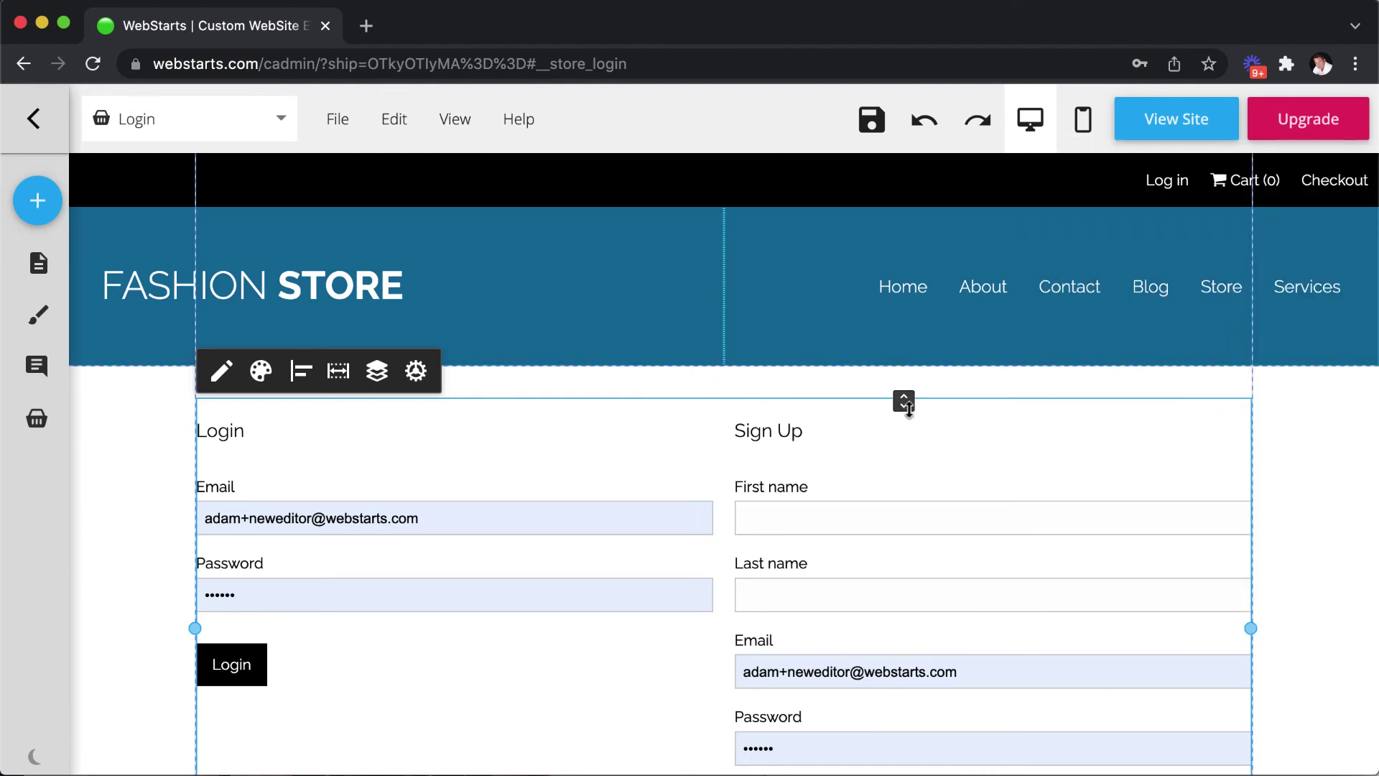
left_click_drag(903, 402, 903, 492)
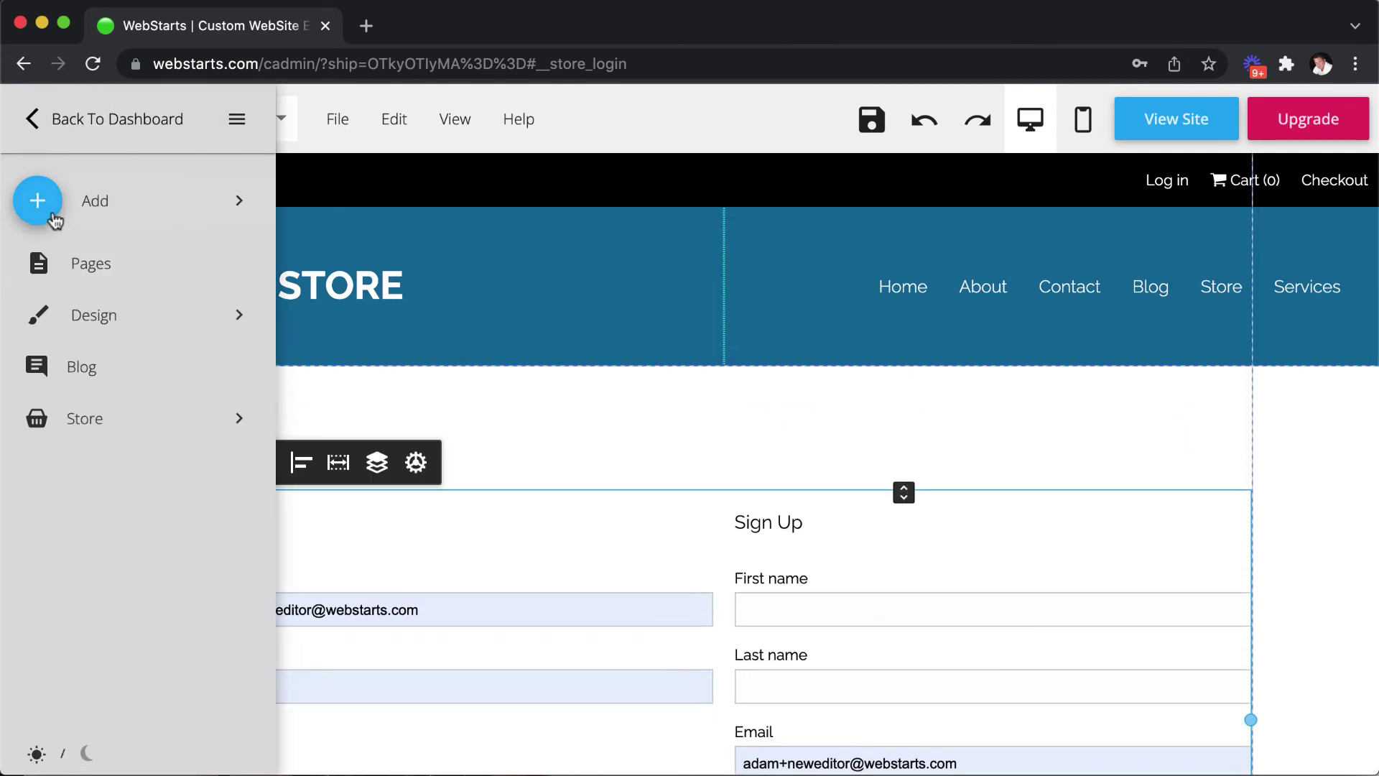
- Add a trial heading above the login form, make it black and wider, then delete it
left_click(53, 216)
left_click(237, 249)
left_click_drag(225, 300, 539, 428)
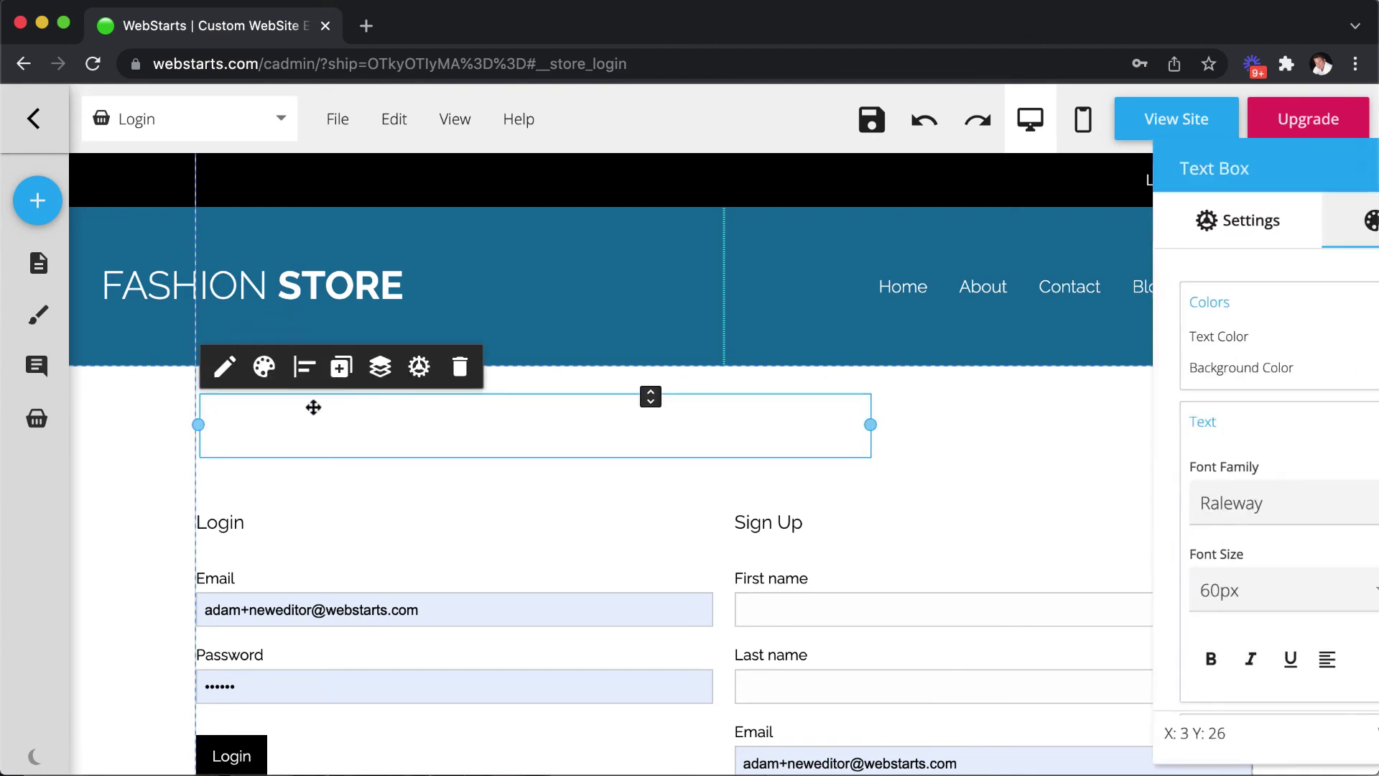
left_click(1306, 343)
left_click(1090, 400)
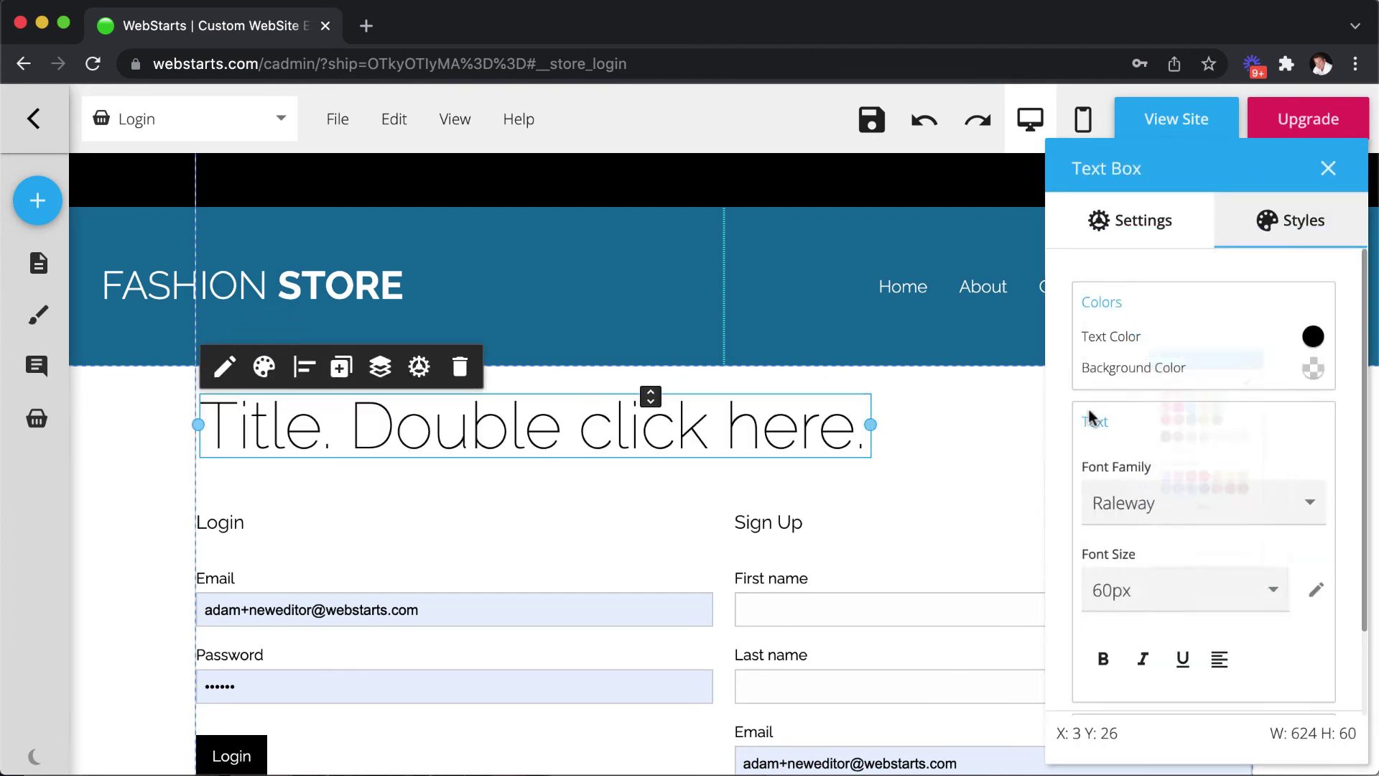
left_click_drag(870, 424, 985, 424)
left_click(459, 368)
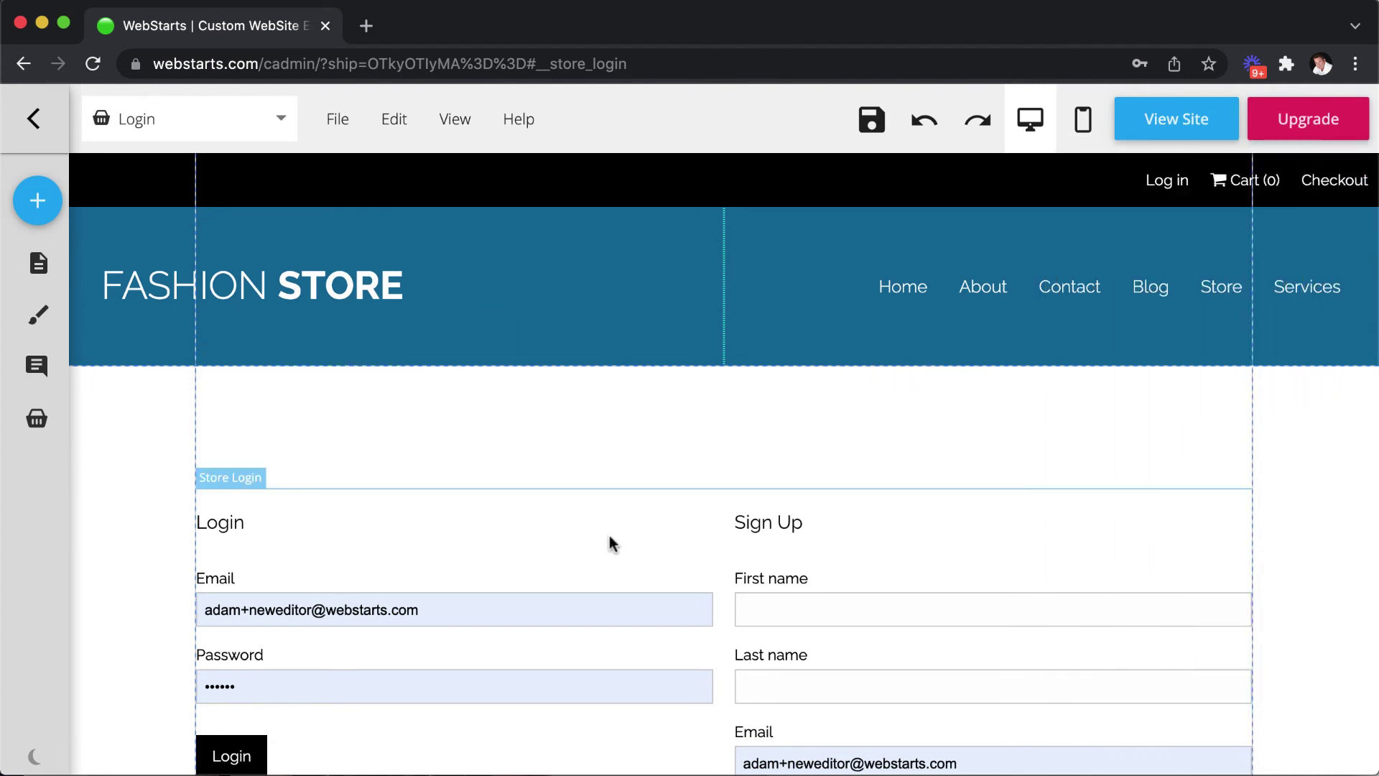
- Drag the Store Login form up so it sits just below the header
left_click_drag(906, 491, 907, 400)
scroll(902, 540, "down", 3)
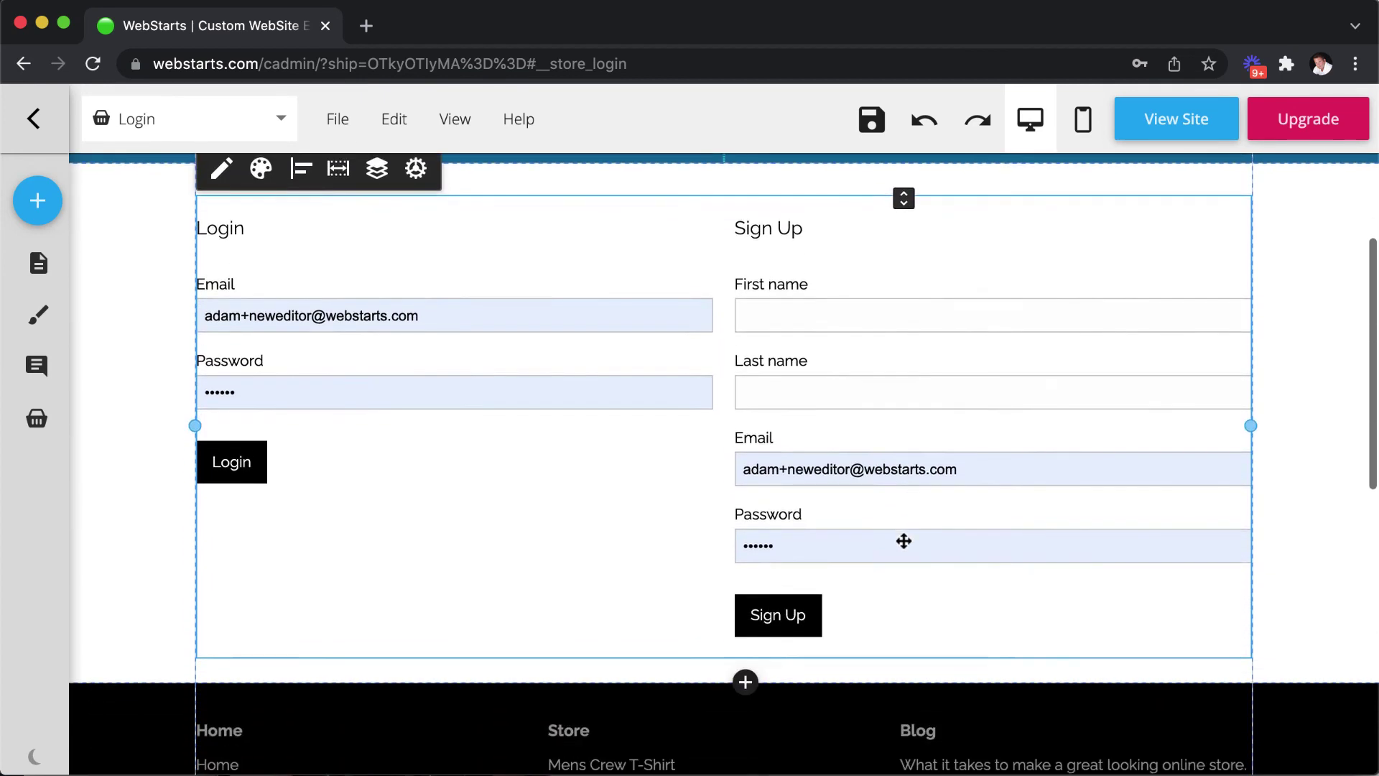
scroll(902, 539, "up", 3)
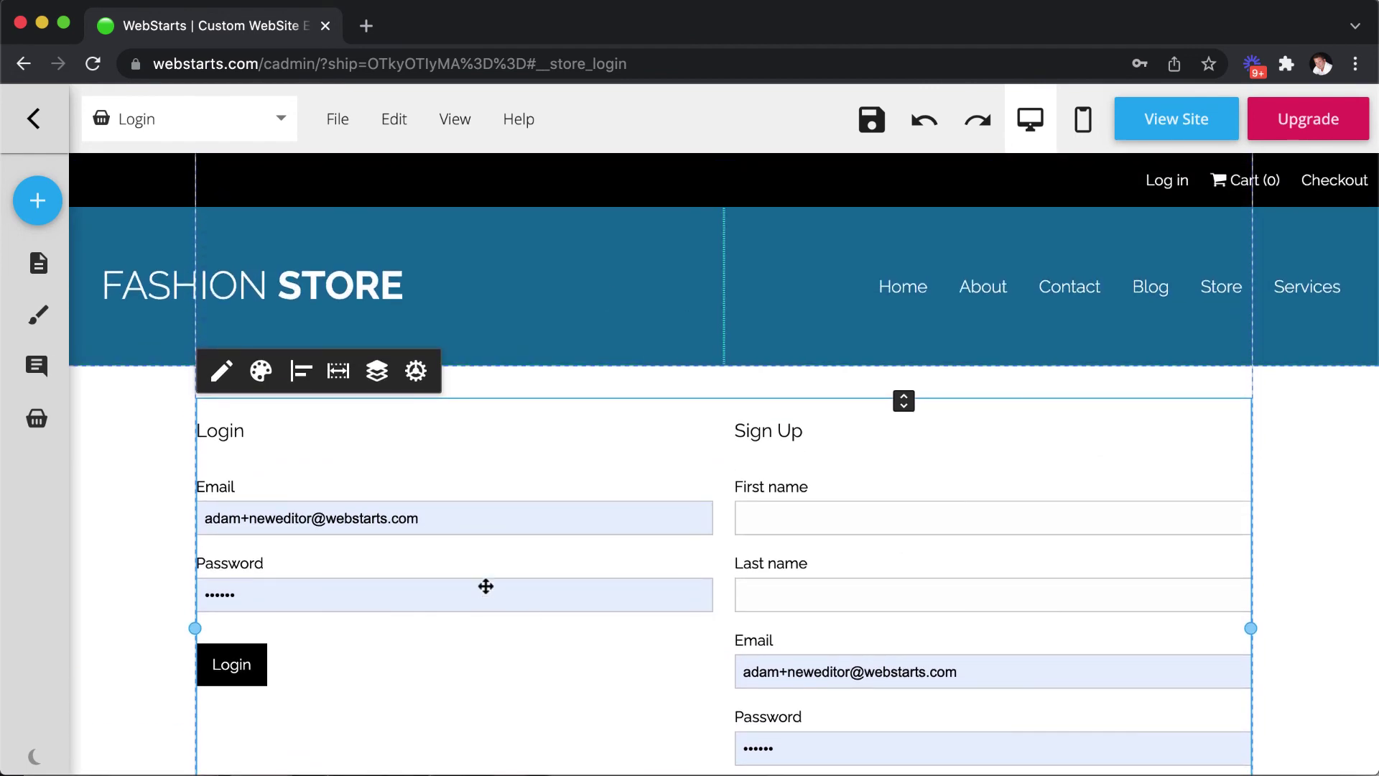
- Switch to the Cart page, discarding the Login page changes, and view the cart widget's Settings
left_click(182, 128)
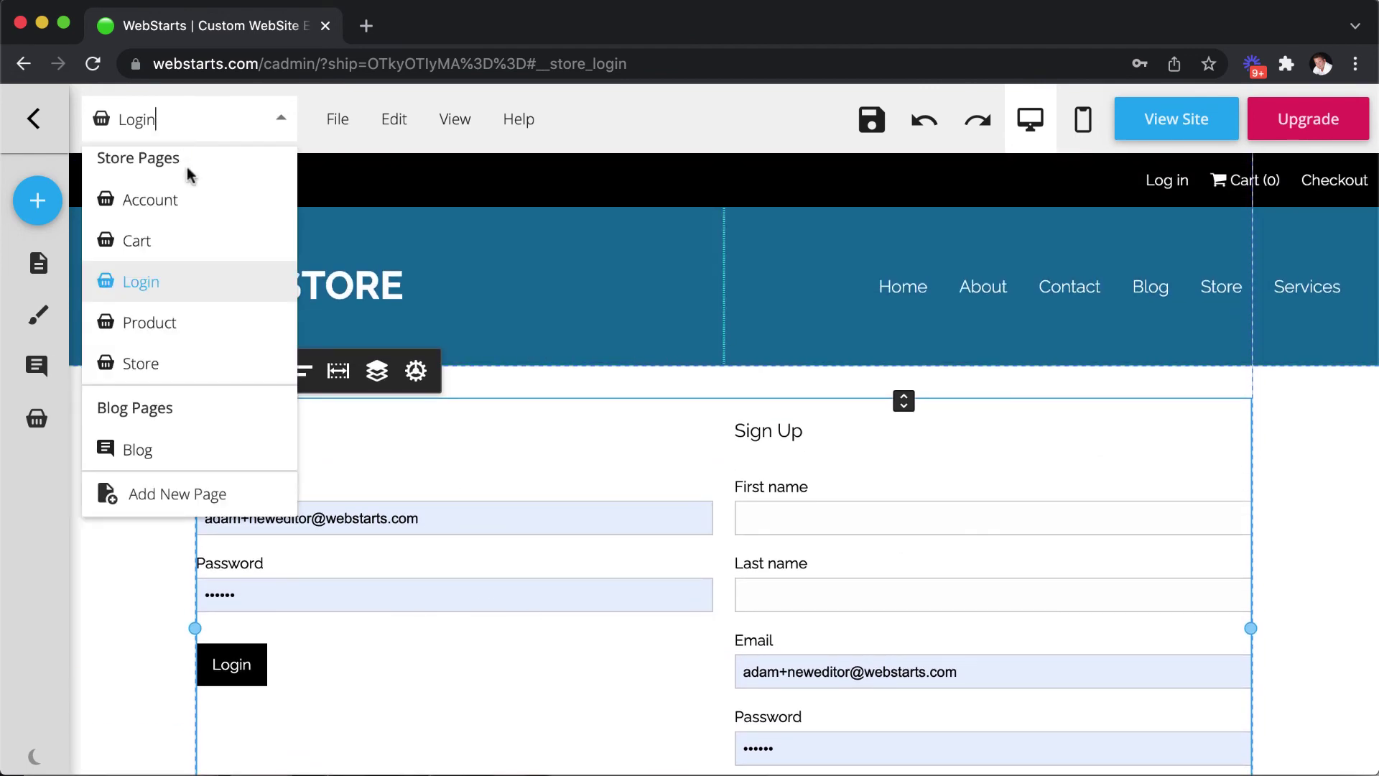
left_click(178, 244)
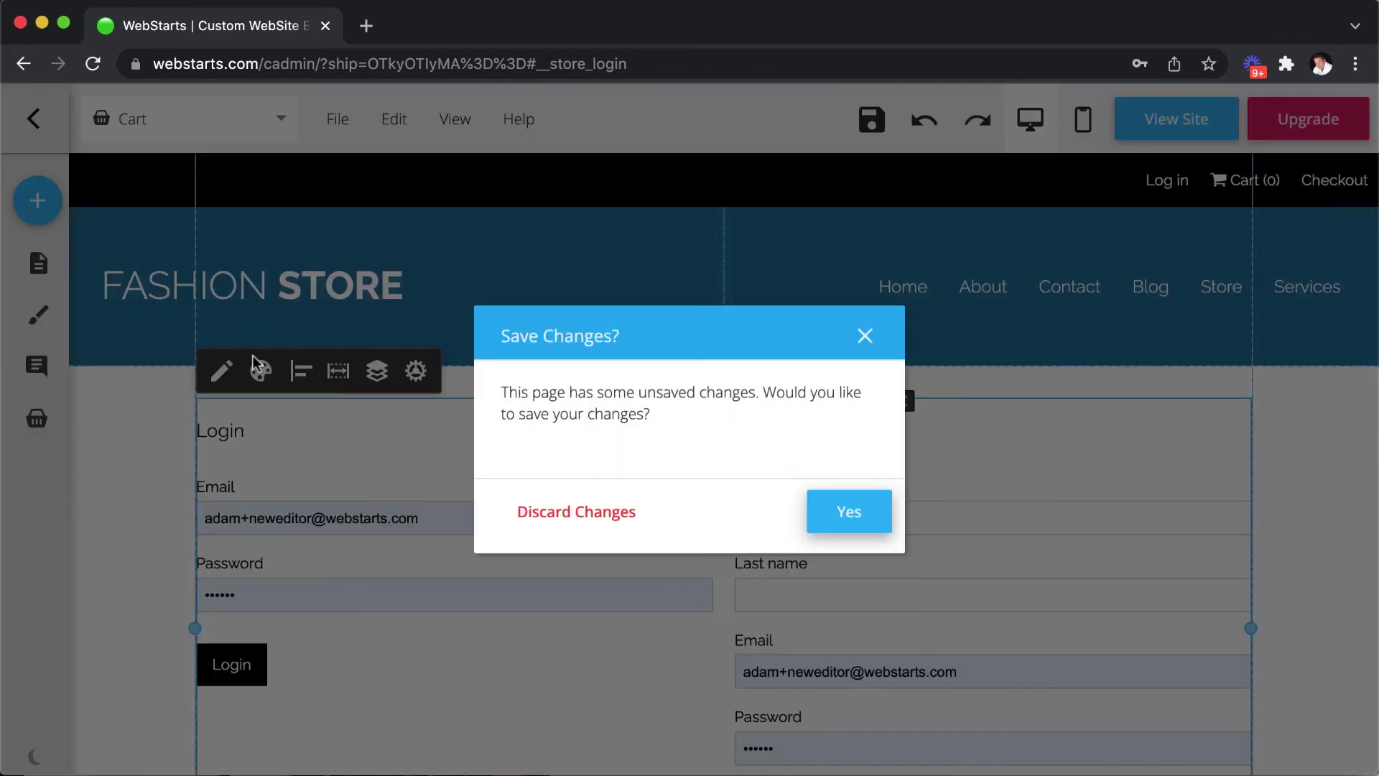
left_click(619, 523)
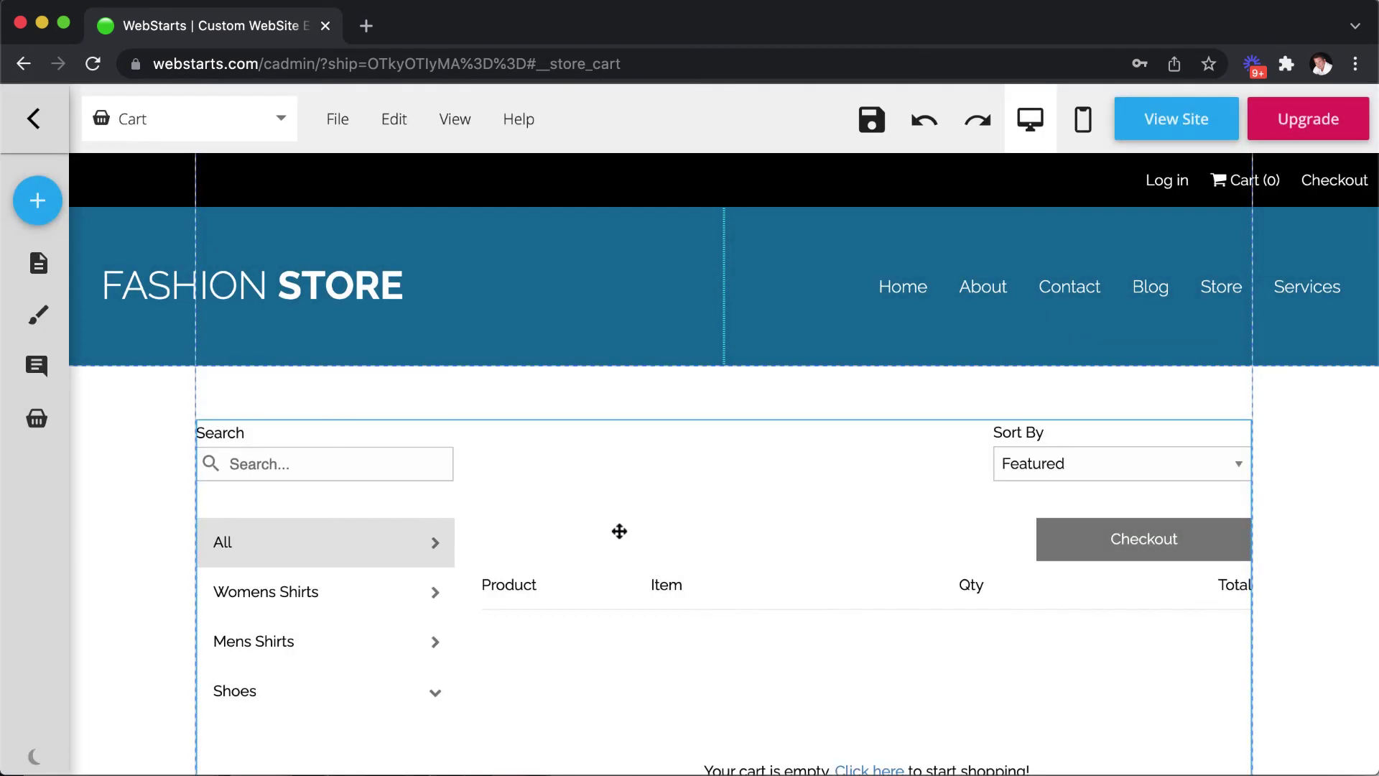
left_click(619, 531)
left_click(263, 393)
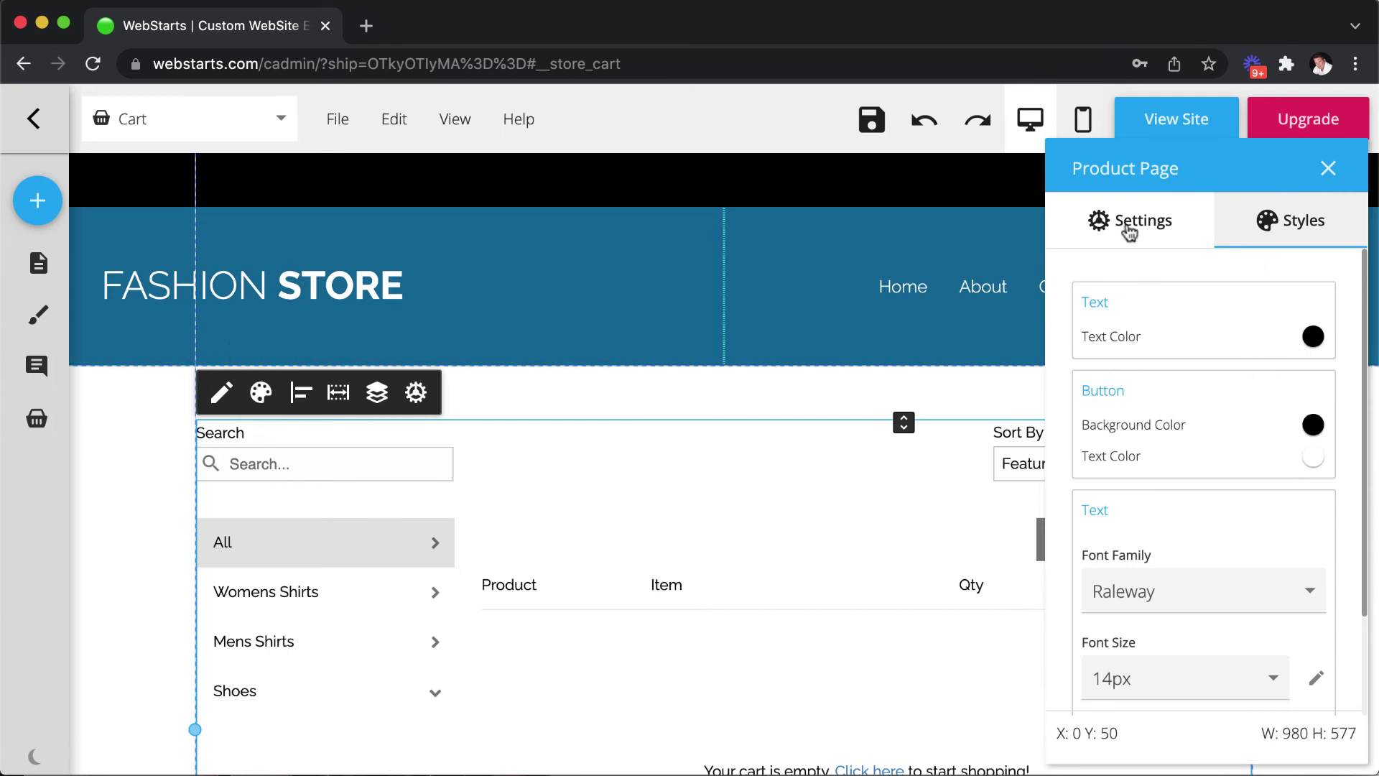
left_click(1147, 237)
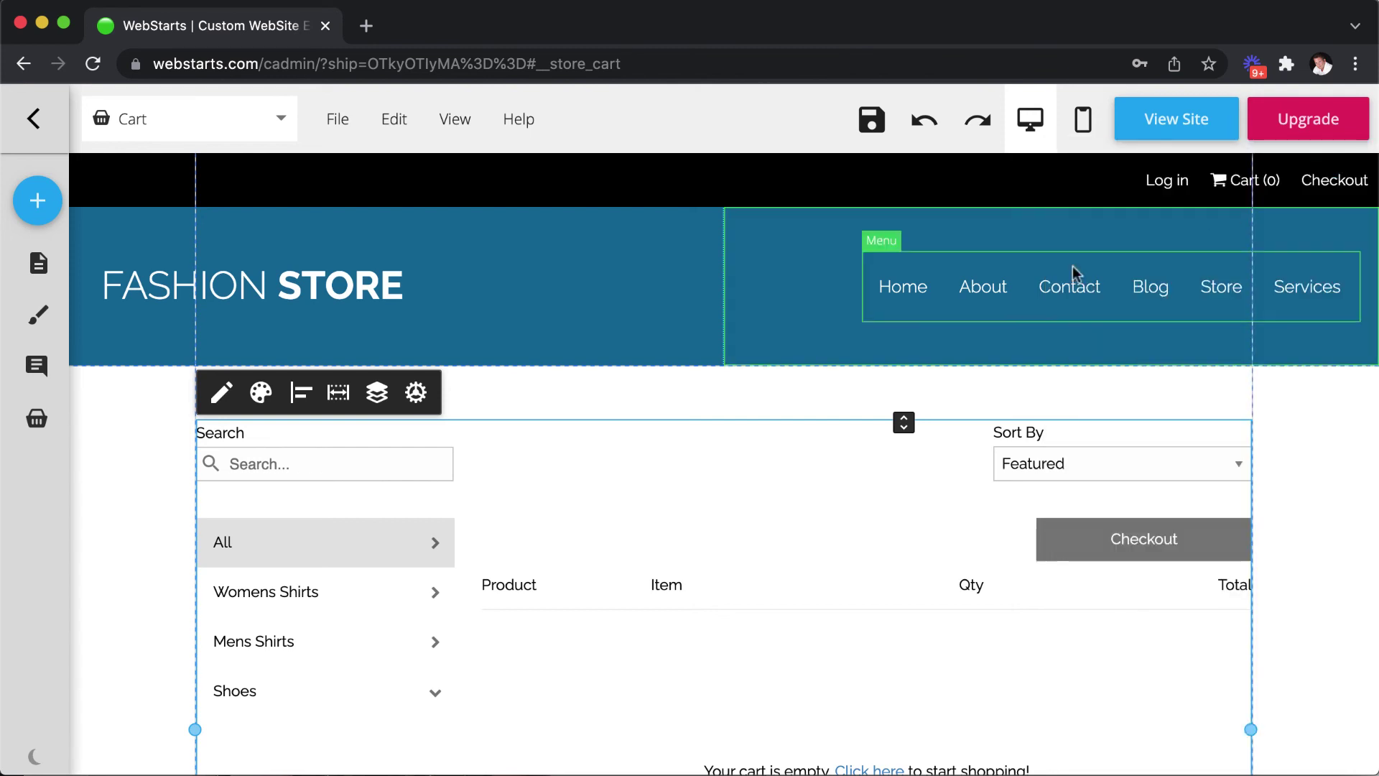
- Load the Account page without saving Cart changes and scroll through its General Information form
left_click(278, 119)
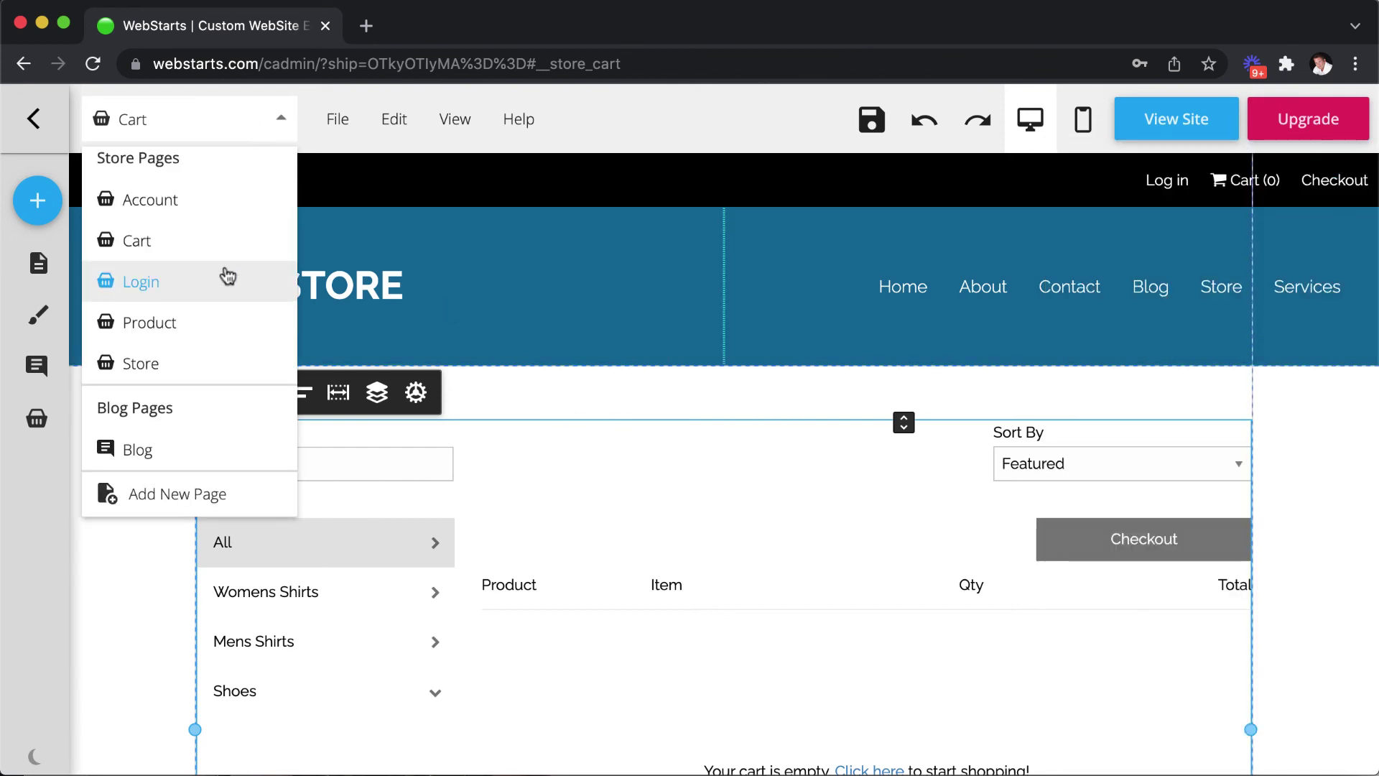
left_click(203, 205)
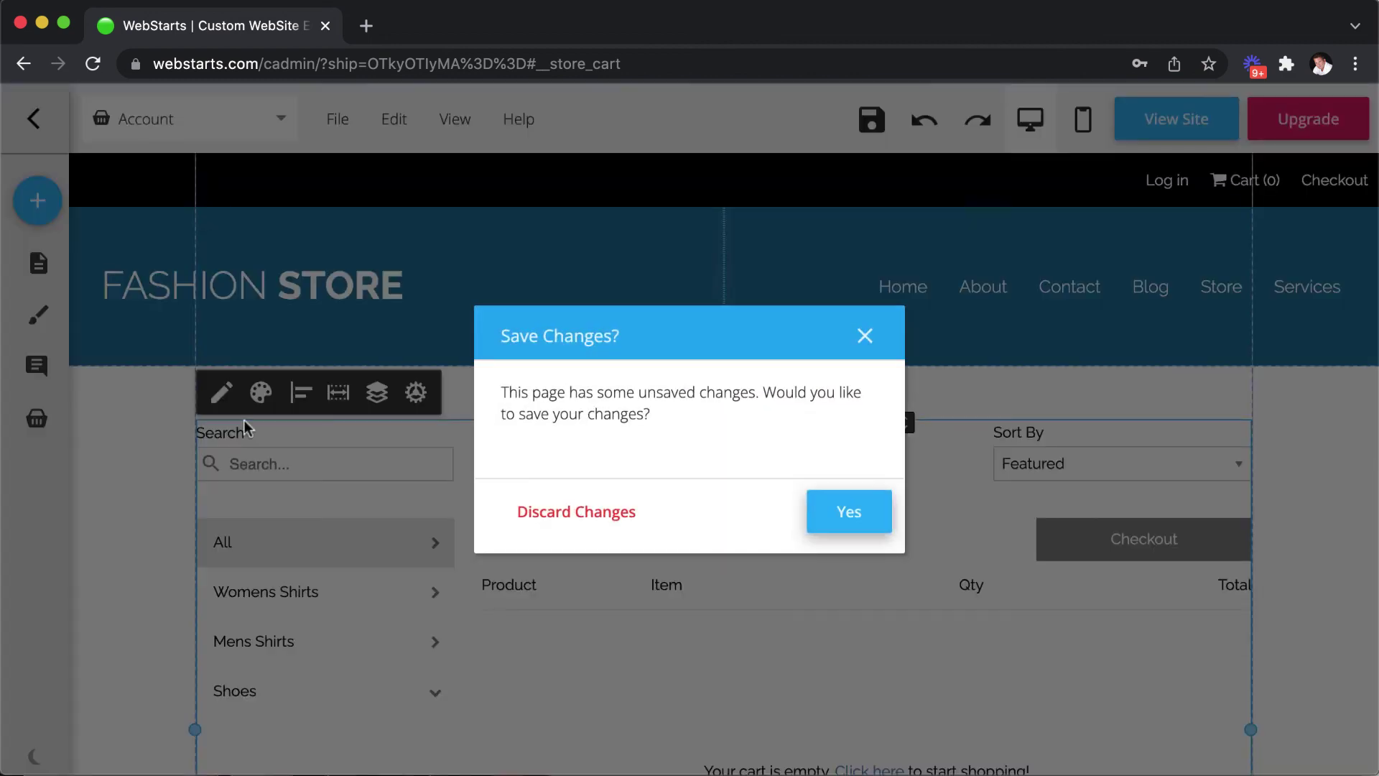
left_click(578, 508)
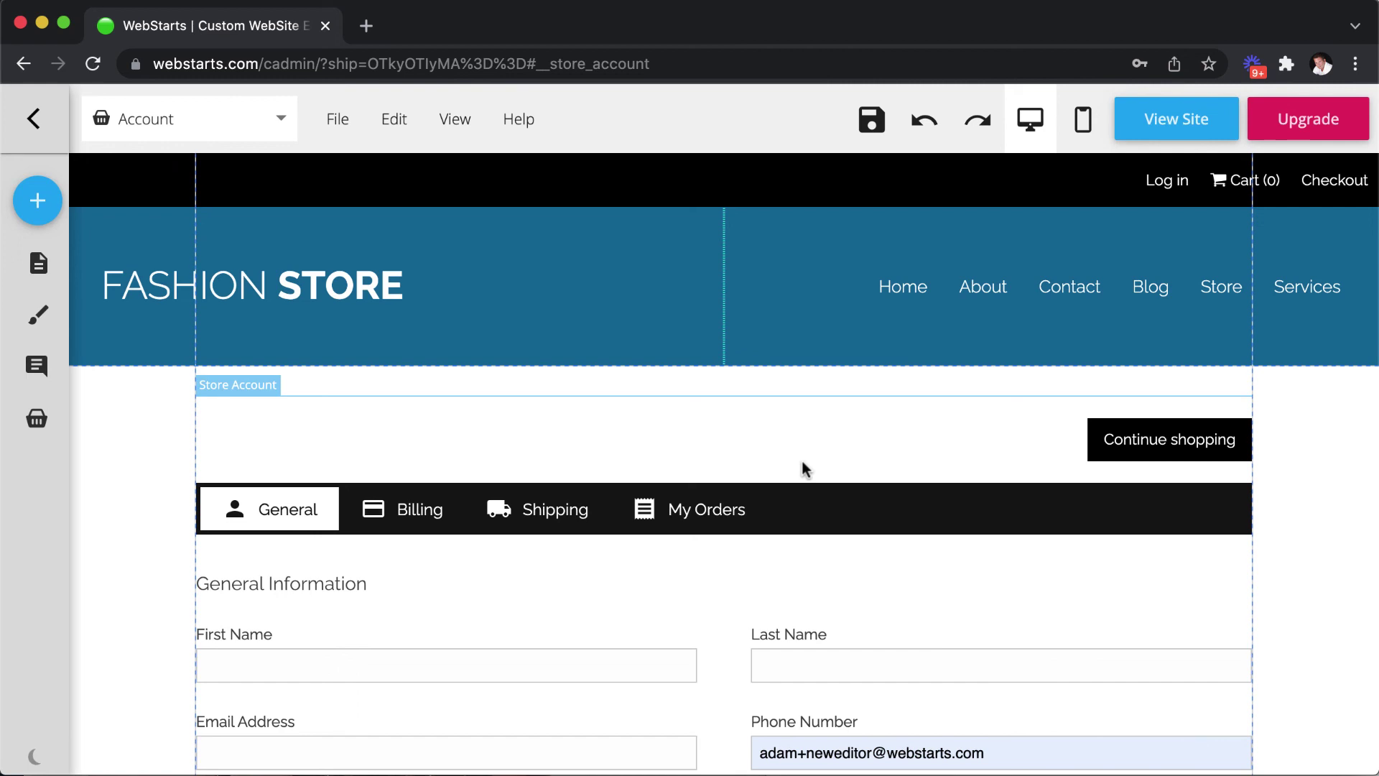
scroll(767, 481, "down", 2)
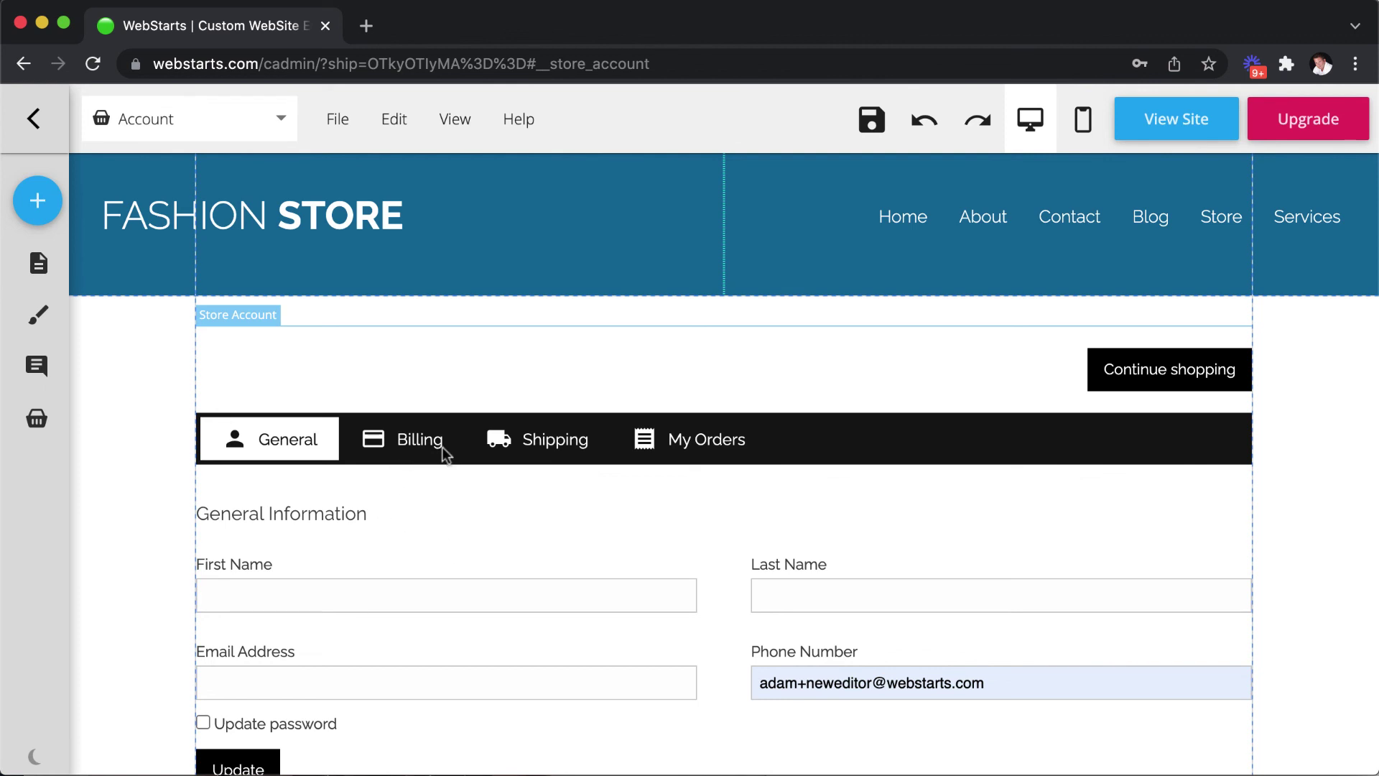
scroll(682, 463, "down", 2)
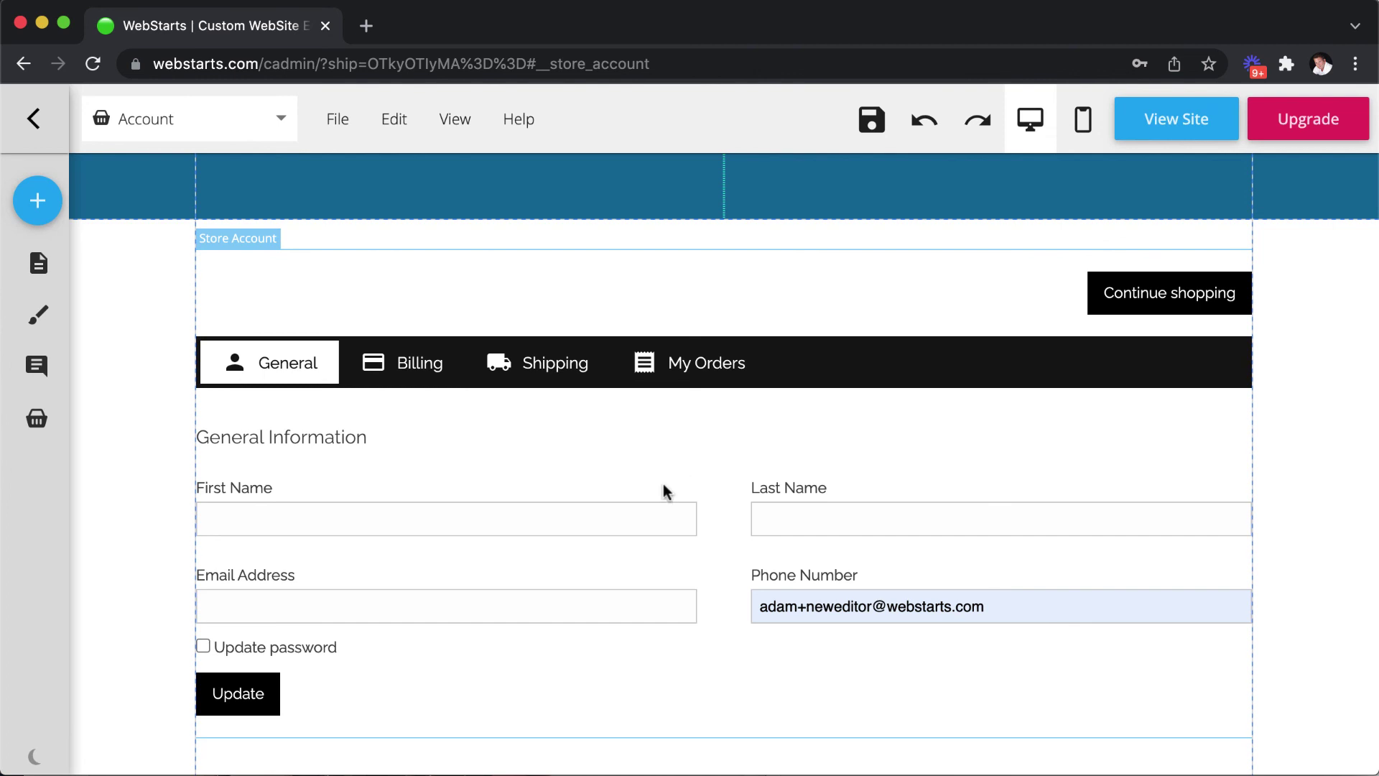
scroll(664, 487, "down", 1)
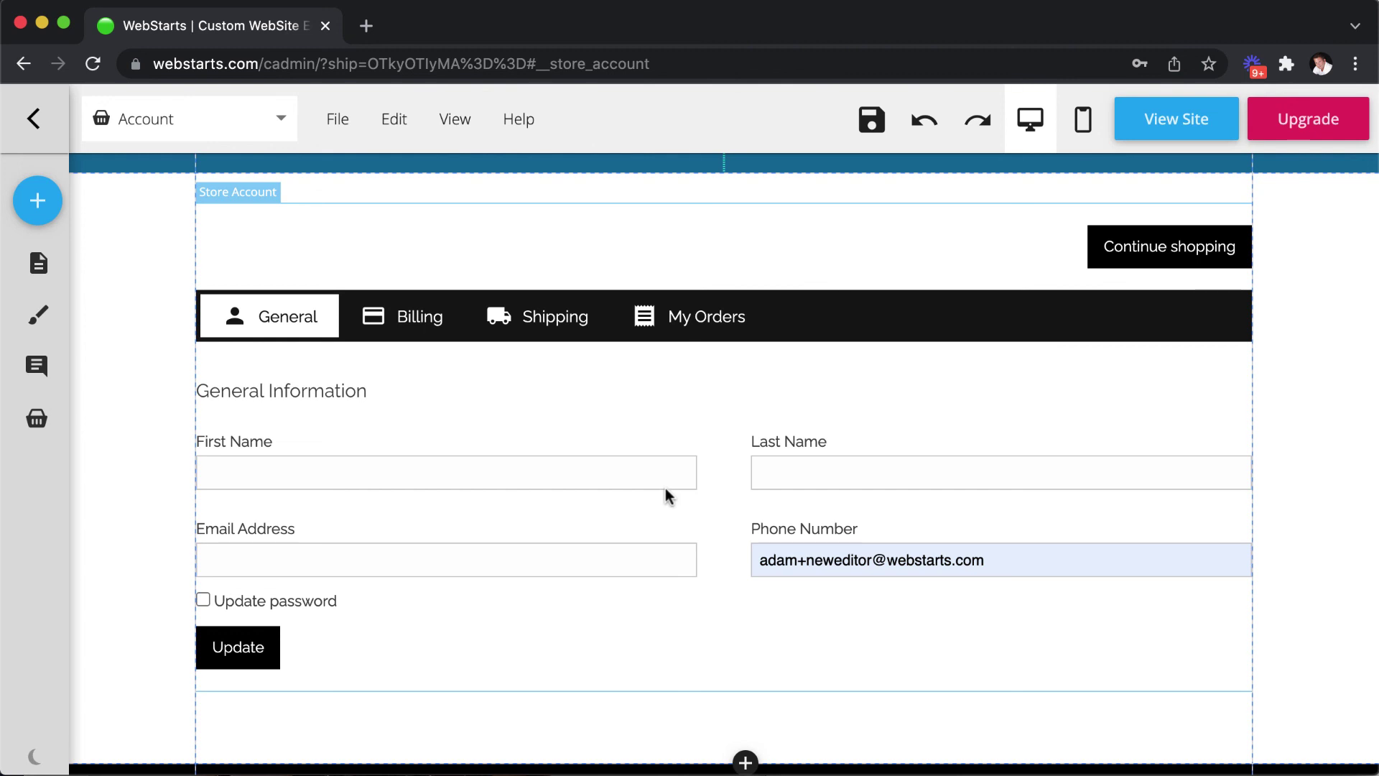
scroll(668, 495, "down", 1)
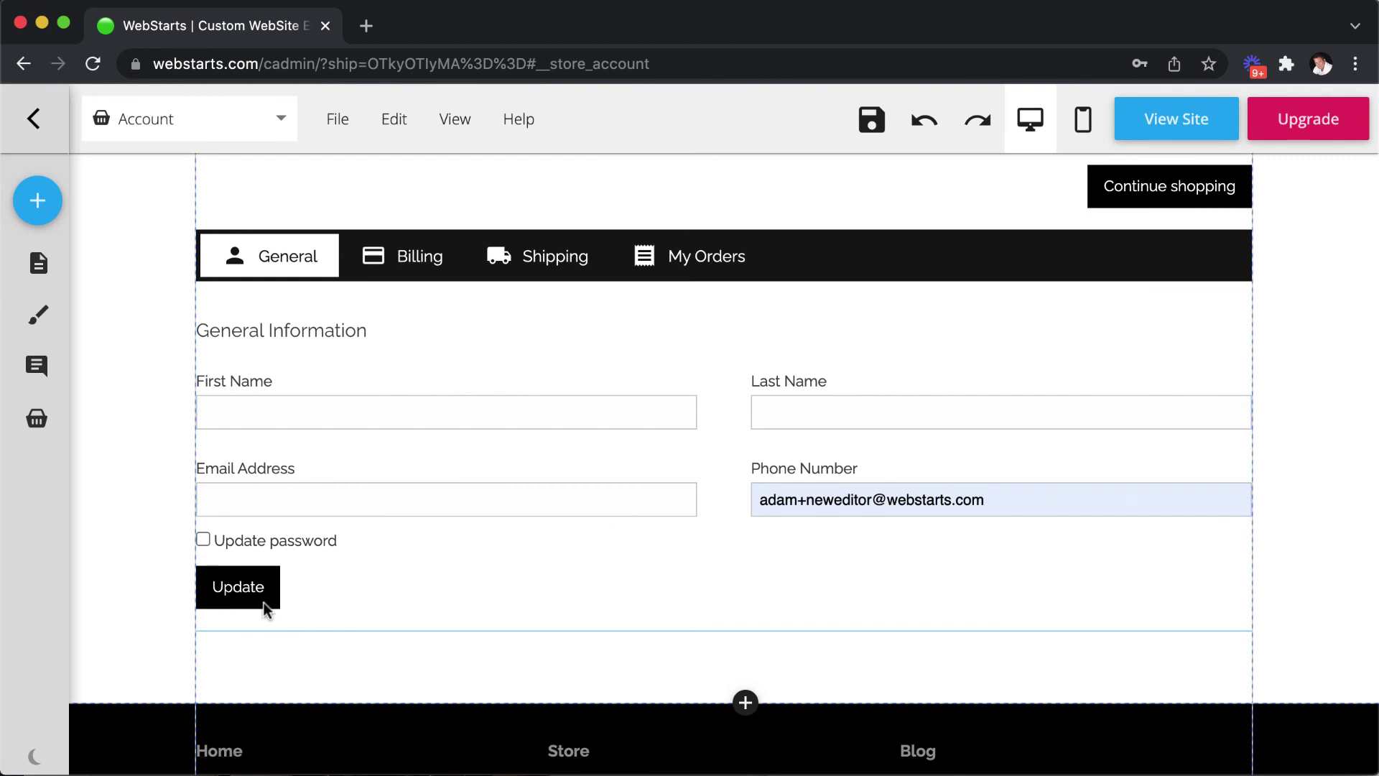
left_click(473, 481)
scroll(434, 514, "up", 3)
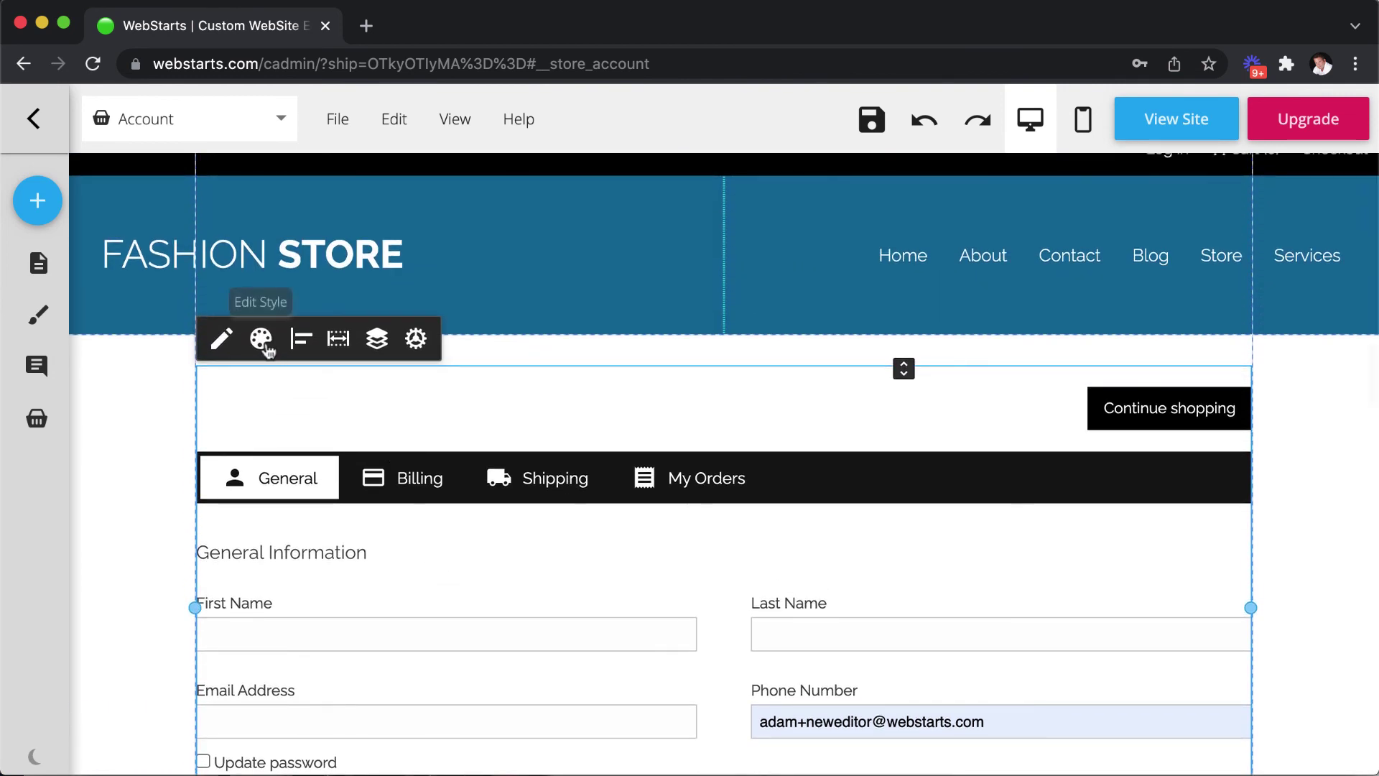
left_click(262, 338)
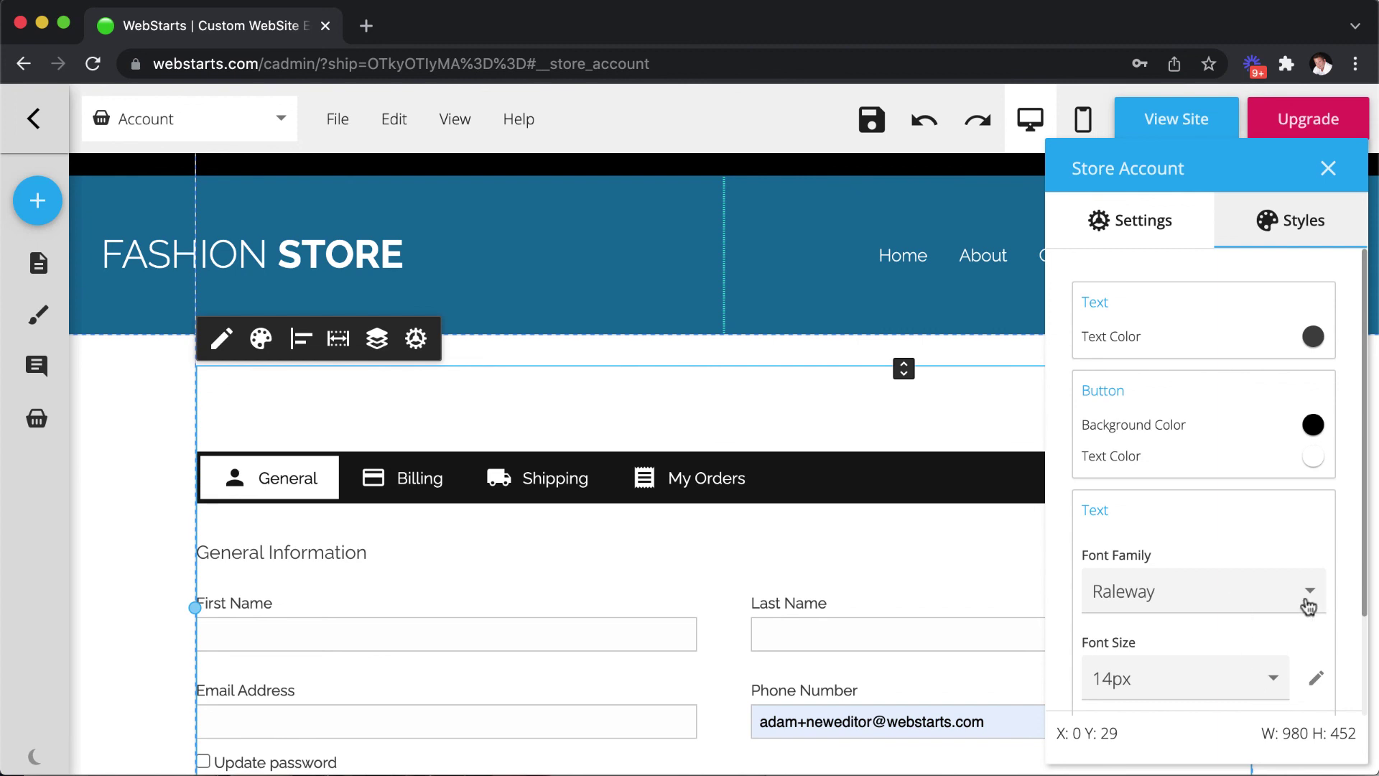
left_click(1310, 603)
left_click(1300, 571)
left_click(1328, 169)
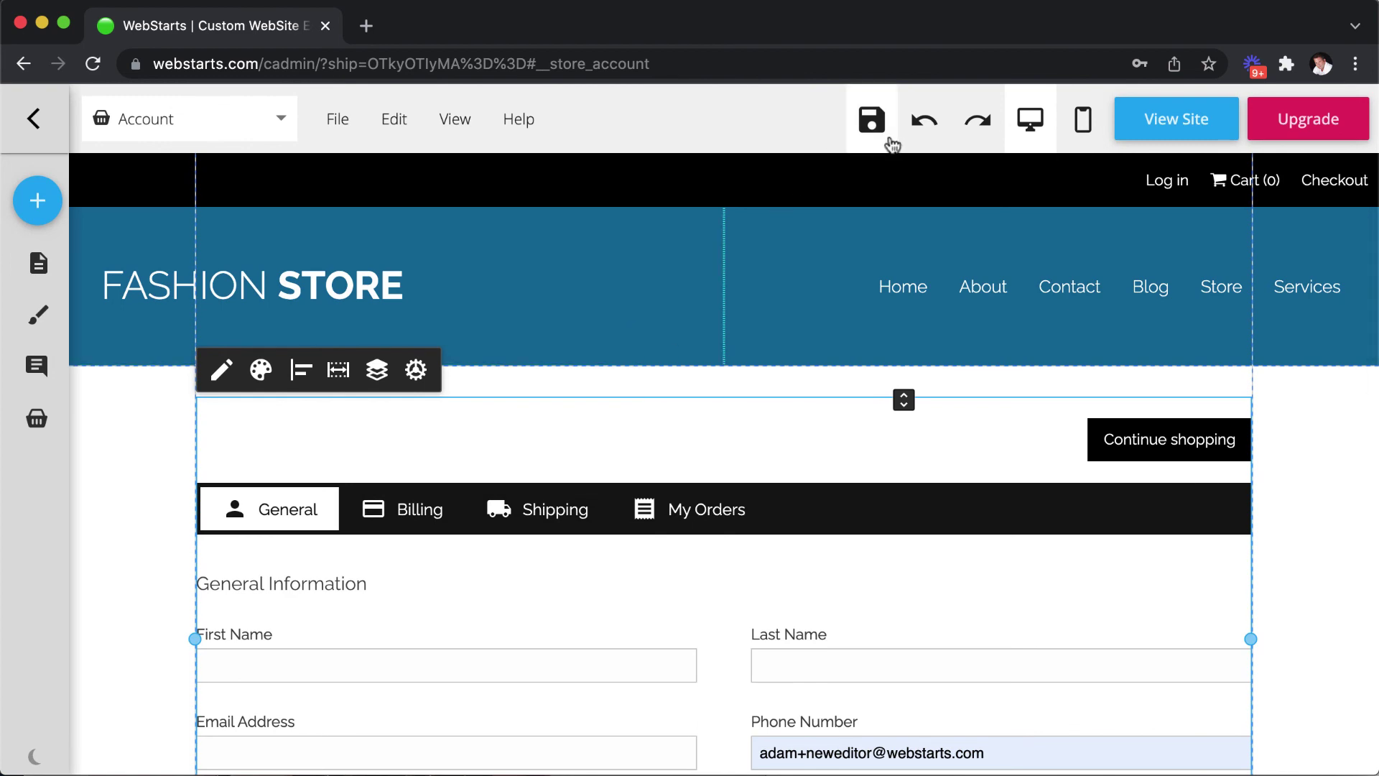
- Save the Account page and close the Saved Successfully prompt with Not Now
left_click(871, 121)
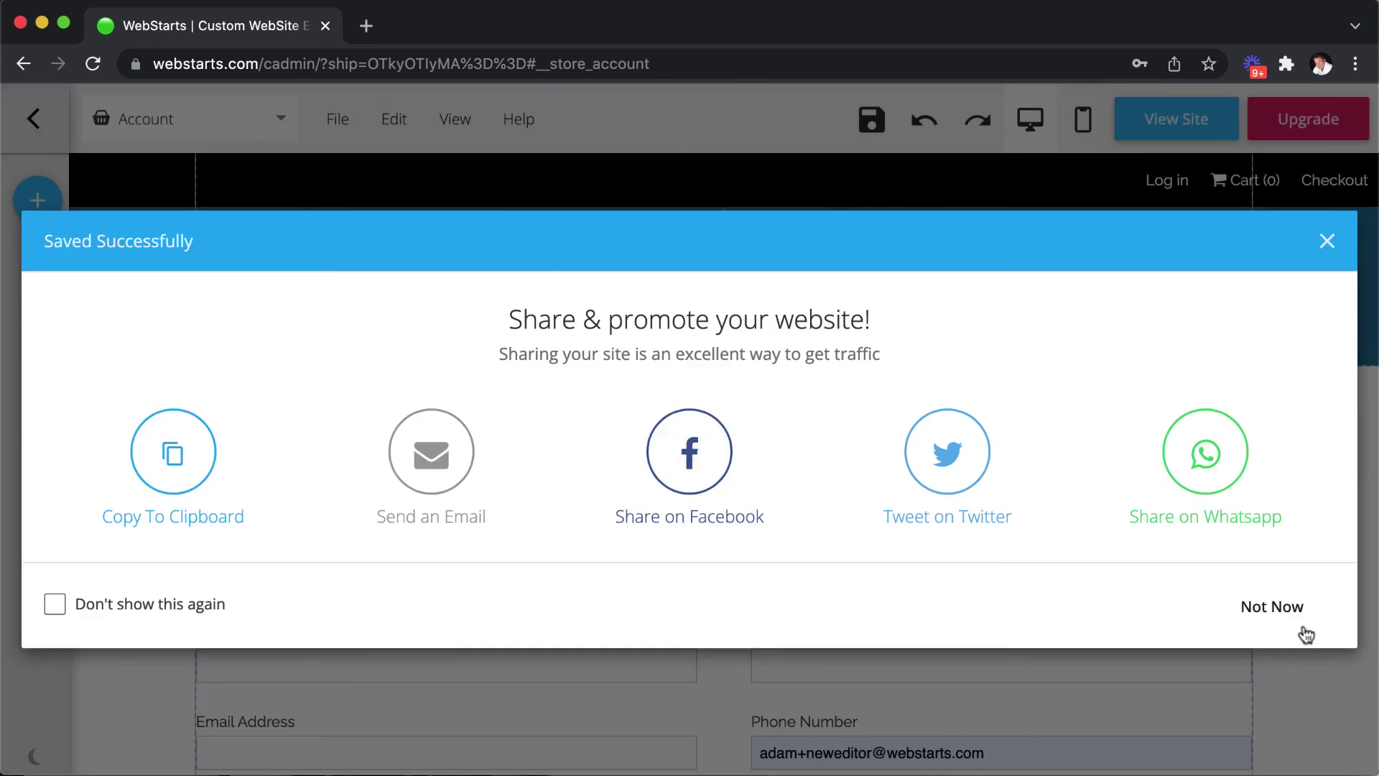
left_click(1272, 609)
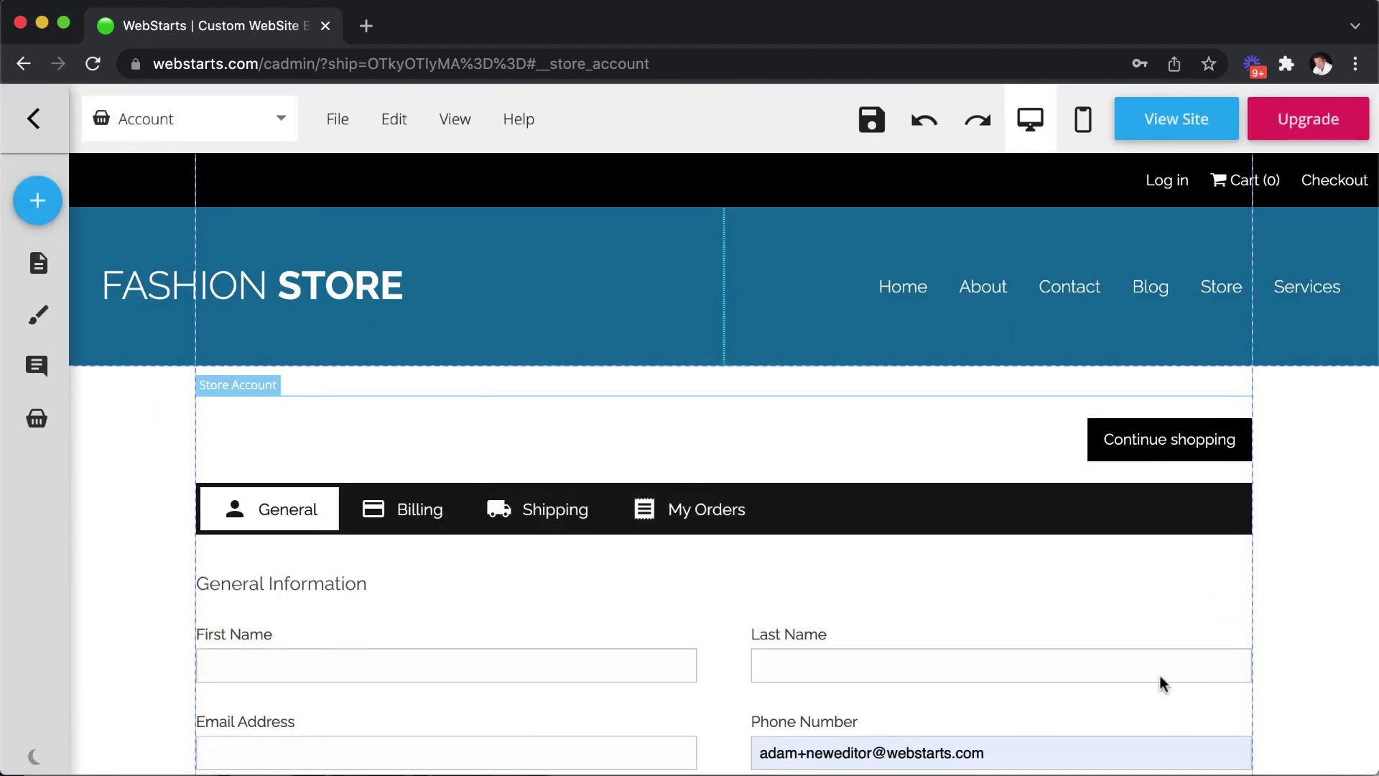